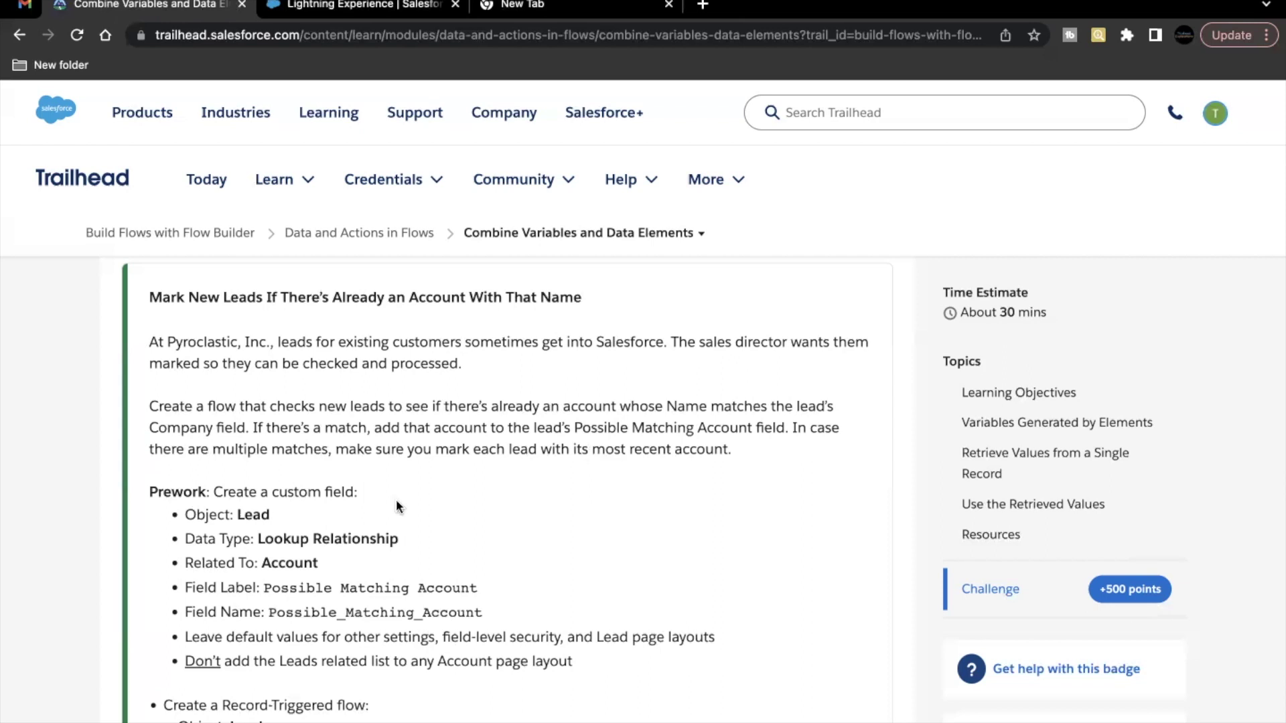
Step: Read the challenge's flow description and the requirements for the Lead custom field
triple_click(262, 584)
drag(473, 574, 481, 585)
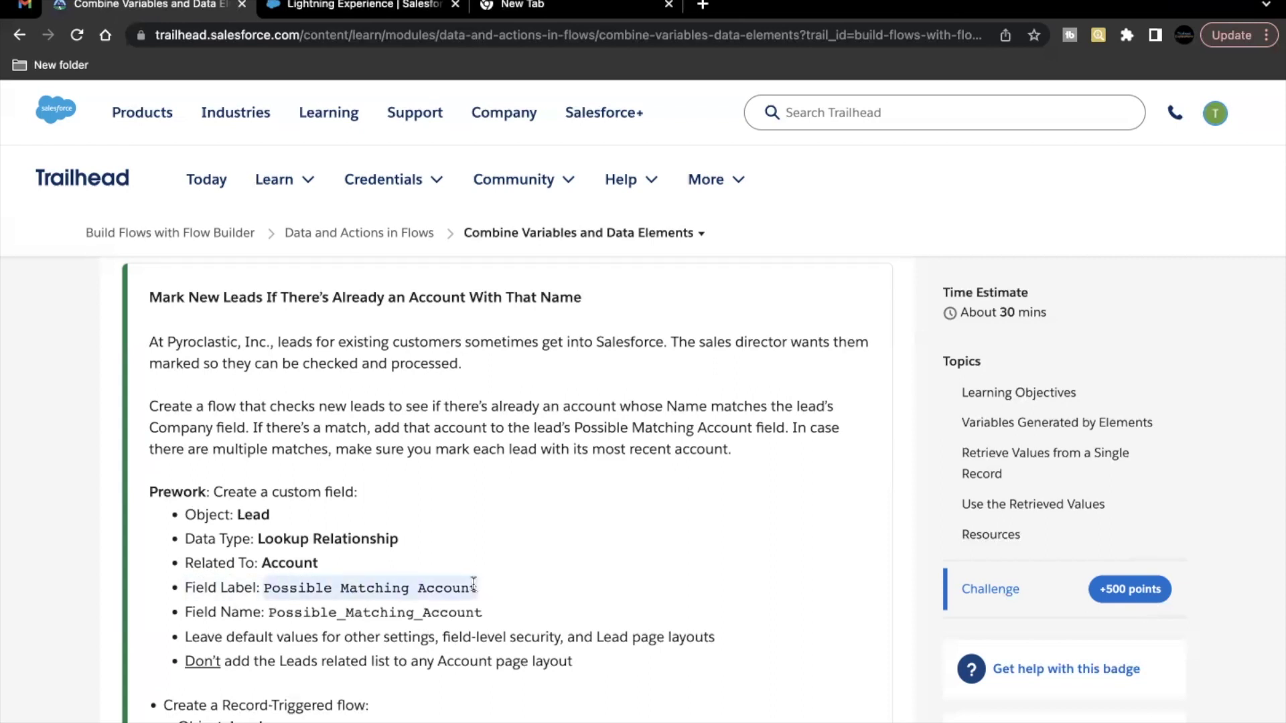
double_click(474, 586)
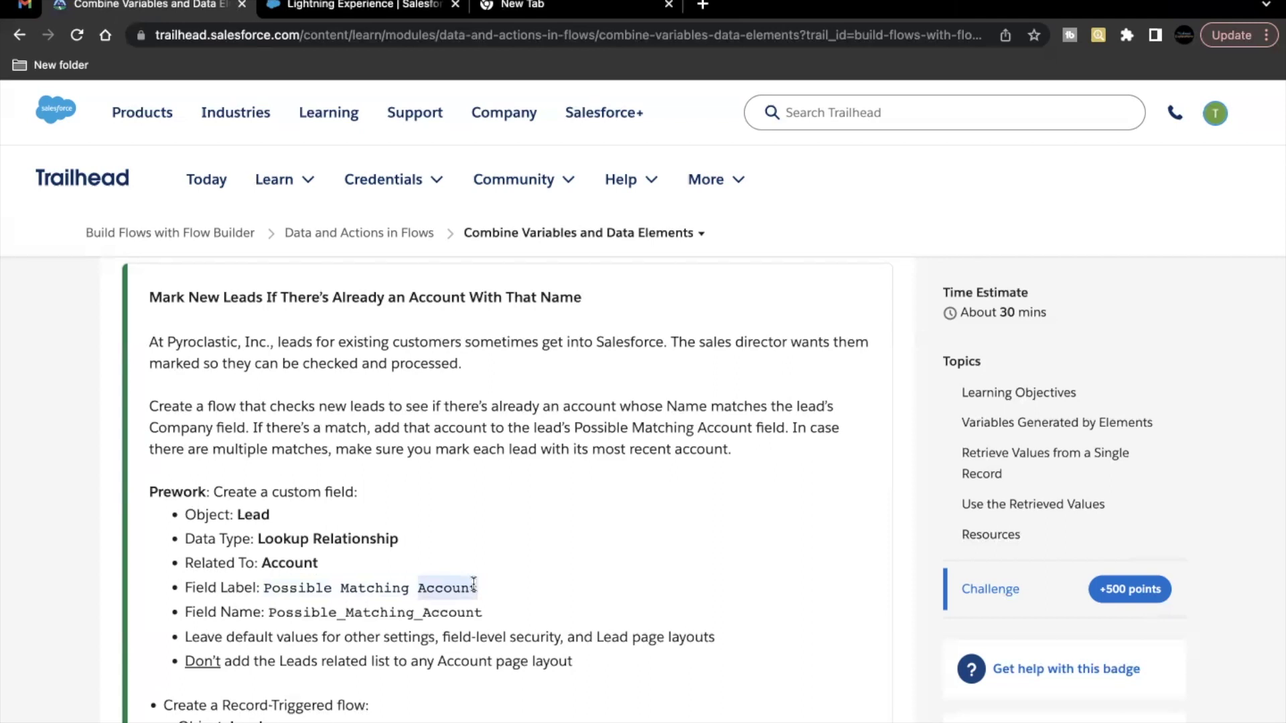
click(473, 584)
scroll(500, 571, down, 1)
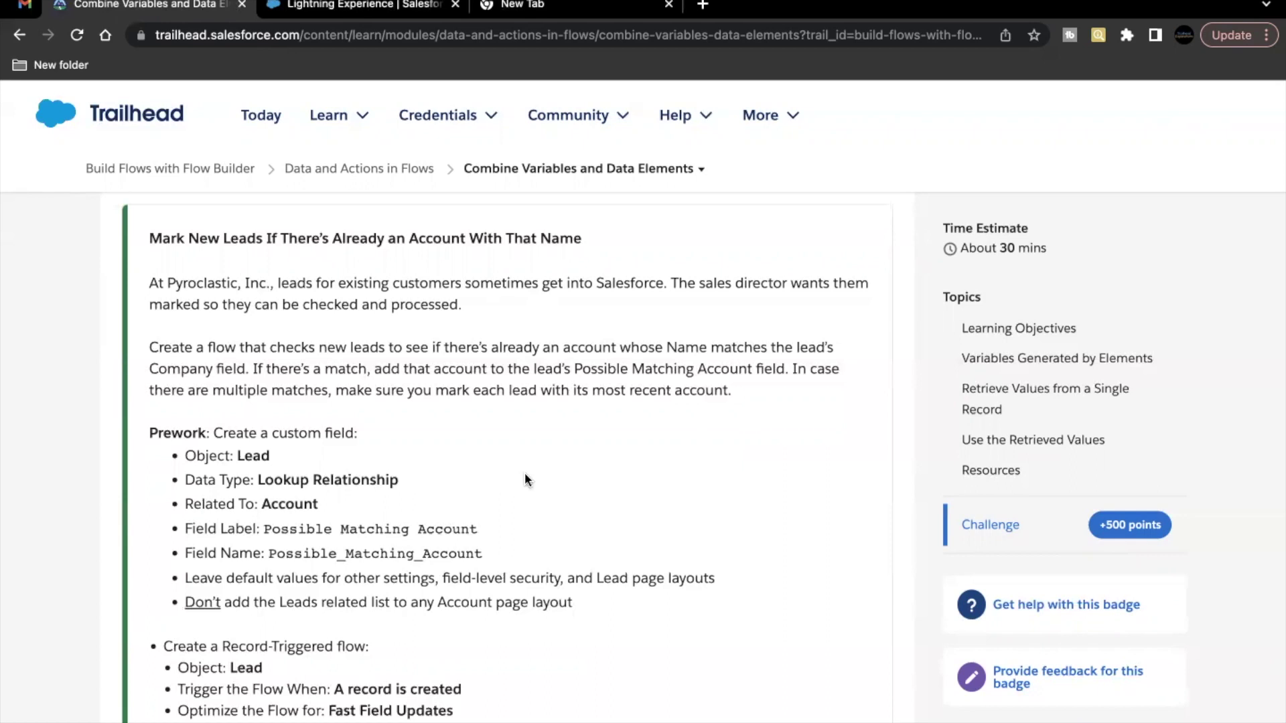
drag(731, 390, 596, 388)
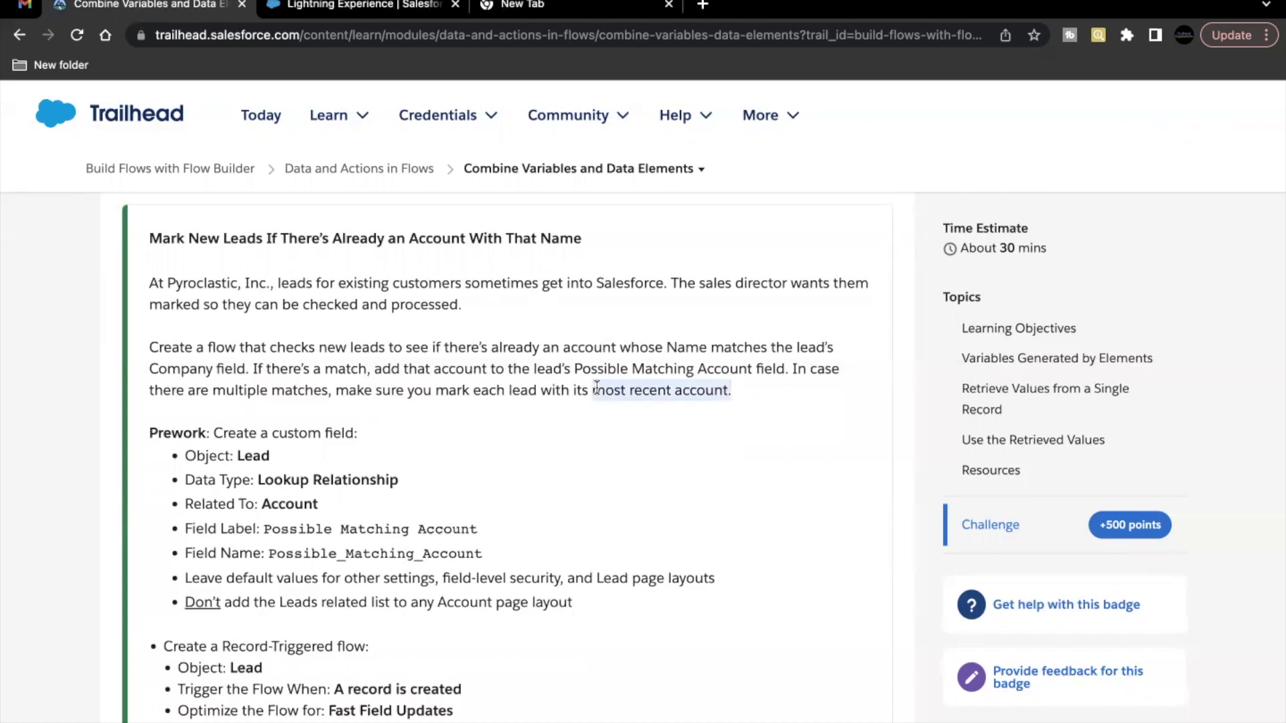
Step: Switch to the Salesforce playground, open the Lead object in Setup's Object Manager and start a new custom field
key(ctrl+Tab)
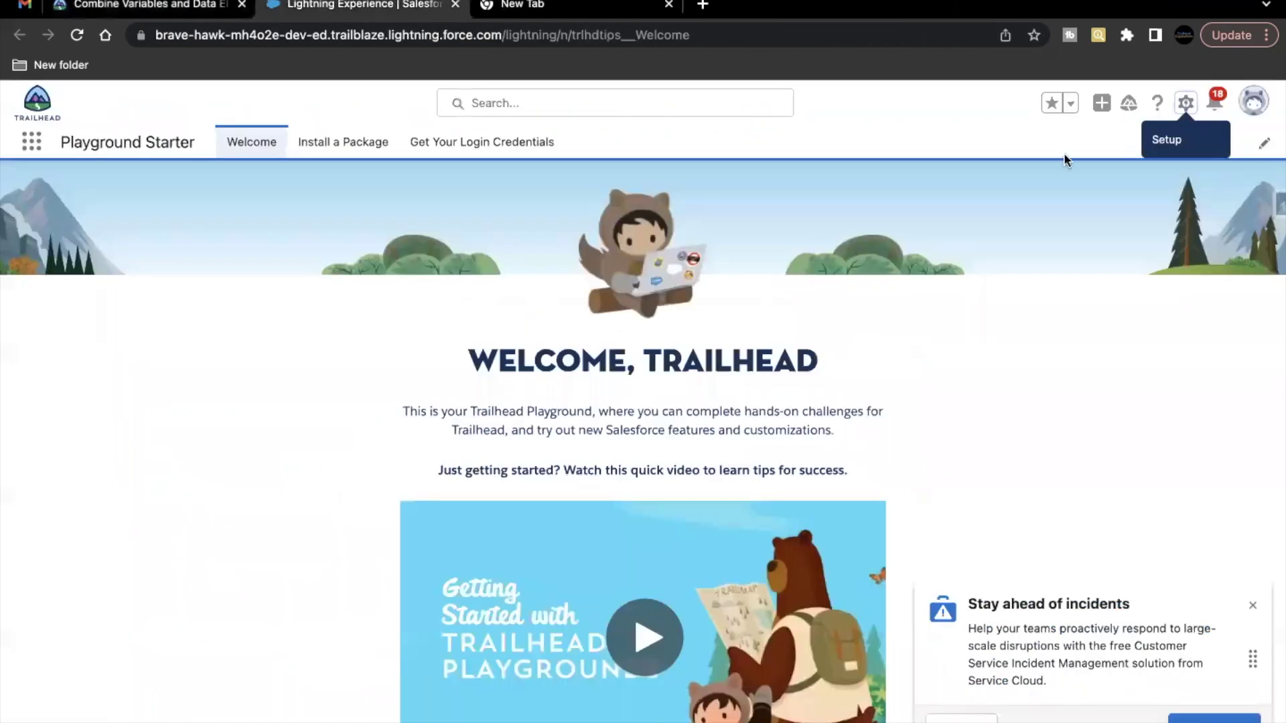
click(1184, 102)
click(1137, 155)
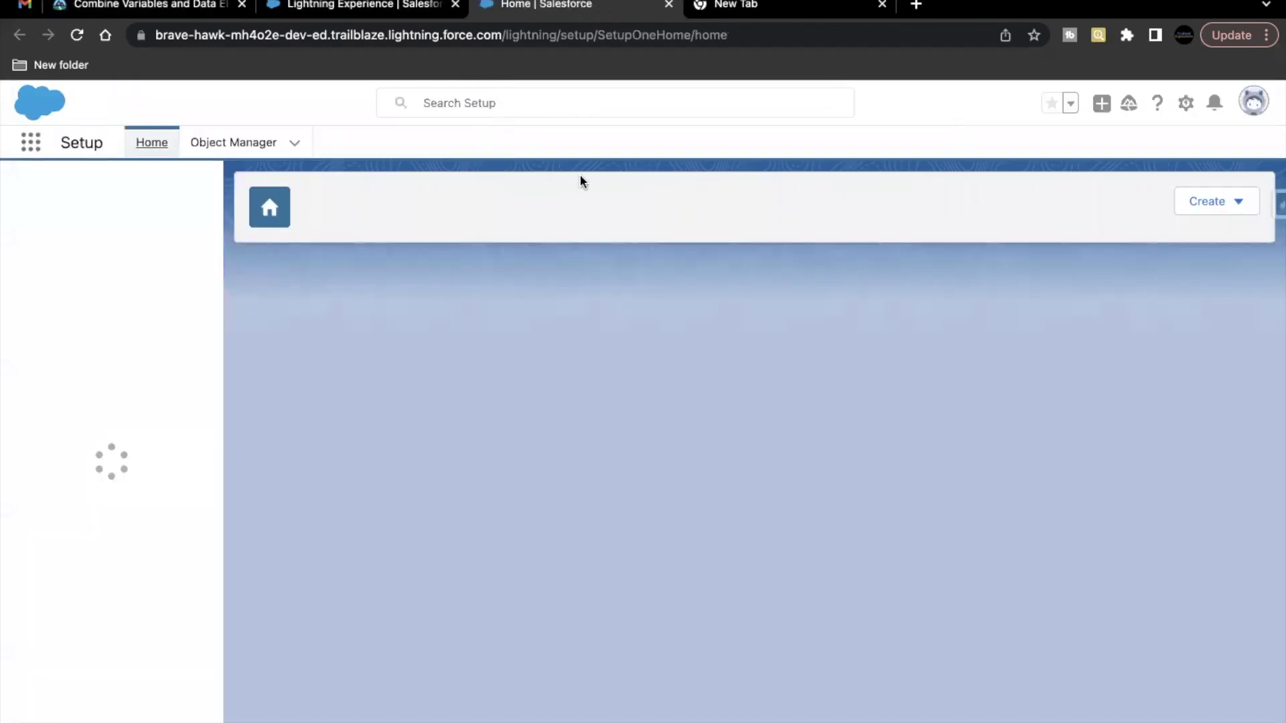
click(225, 142)
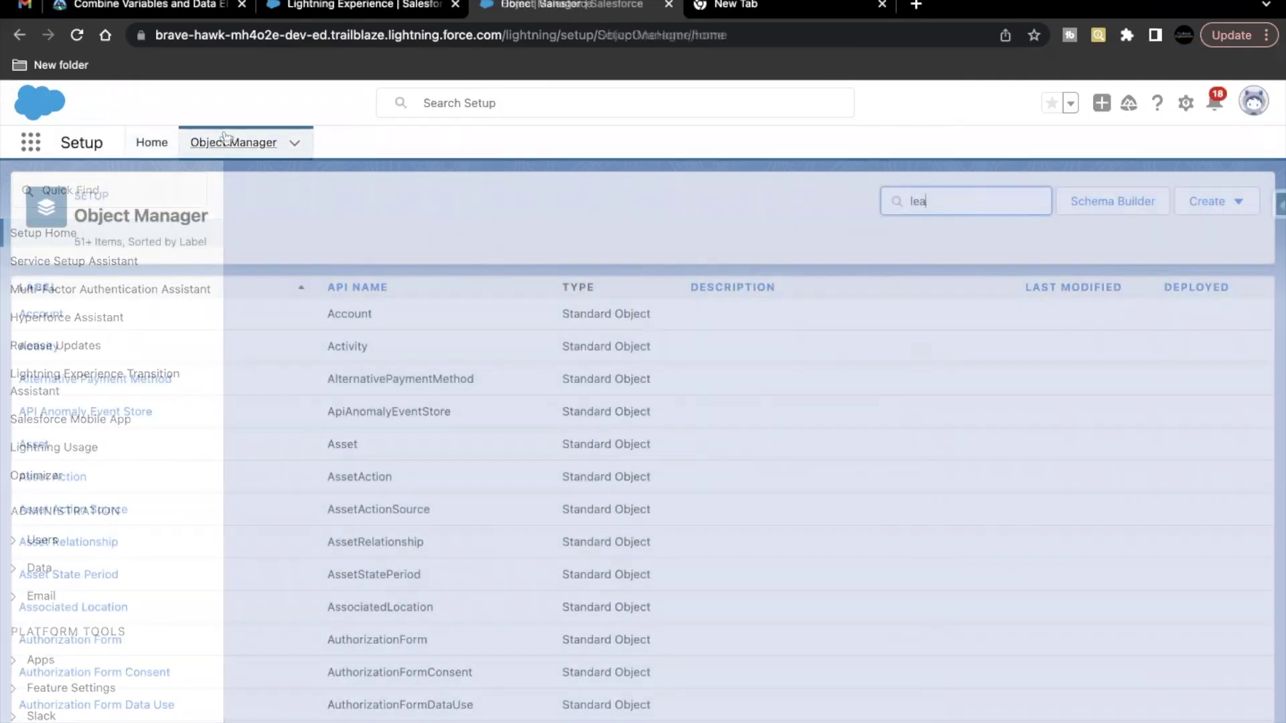
text(d)
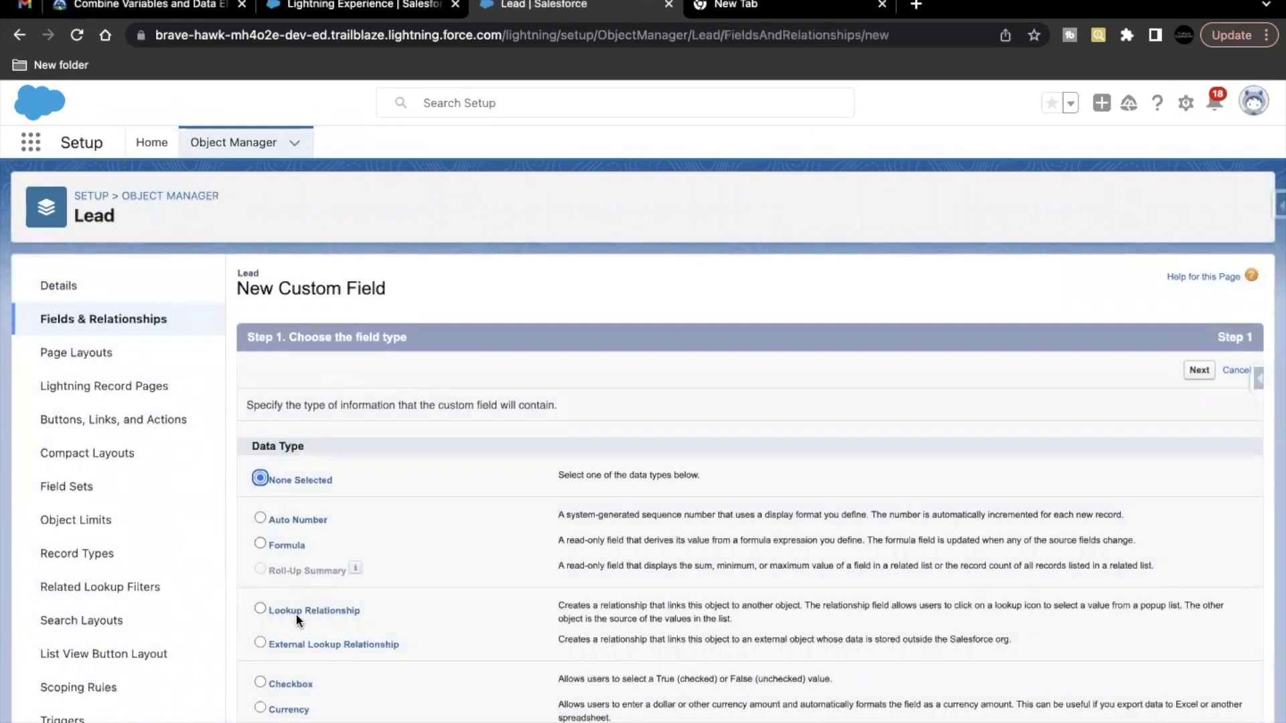
Step: Make the new Lead field a Lookup Relationship related to Account
click(298, 611)
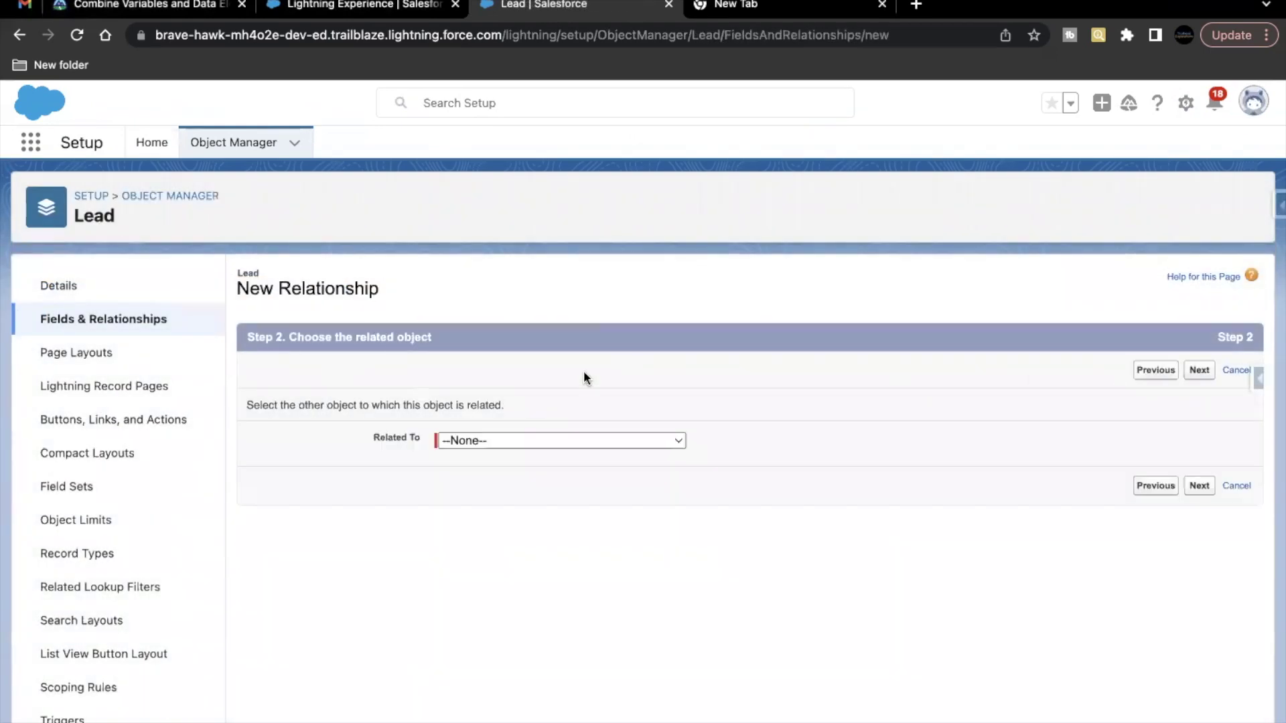
click(517, 443)
click(509, 461)
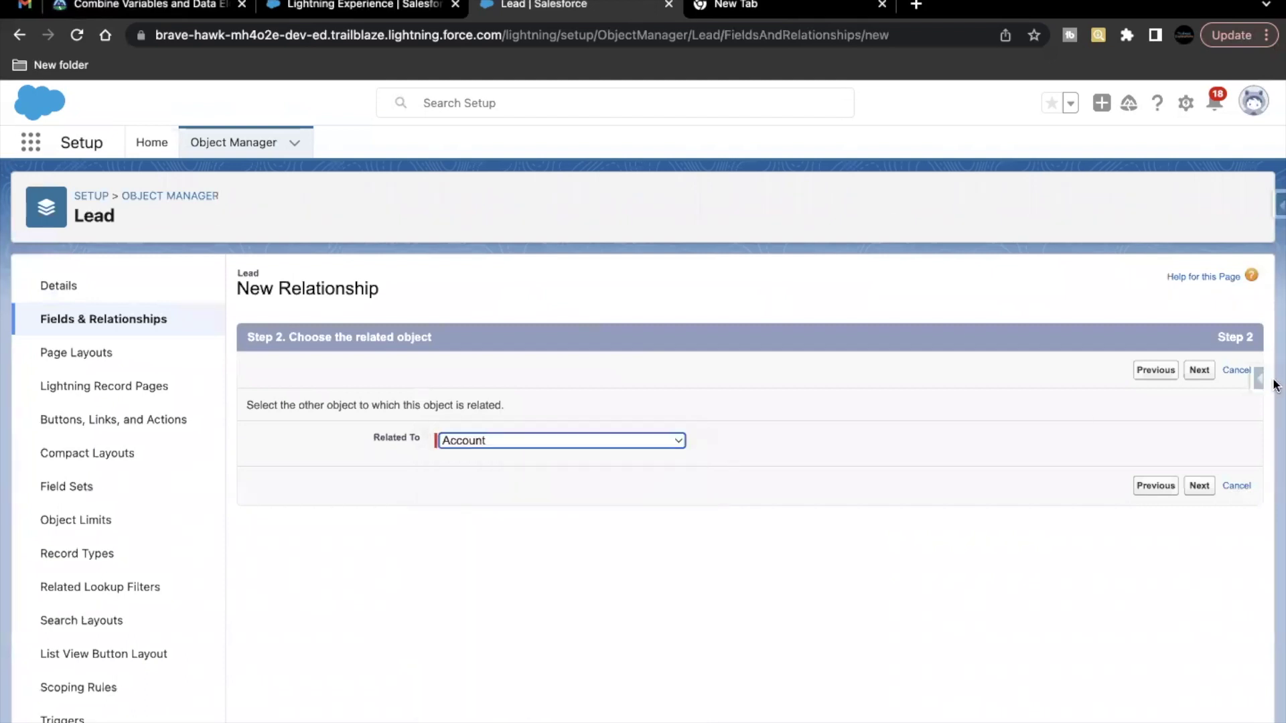
click(1199, 371)
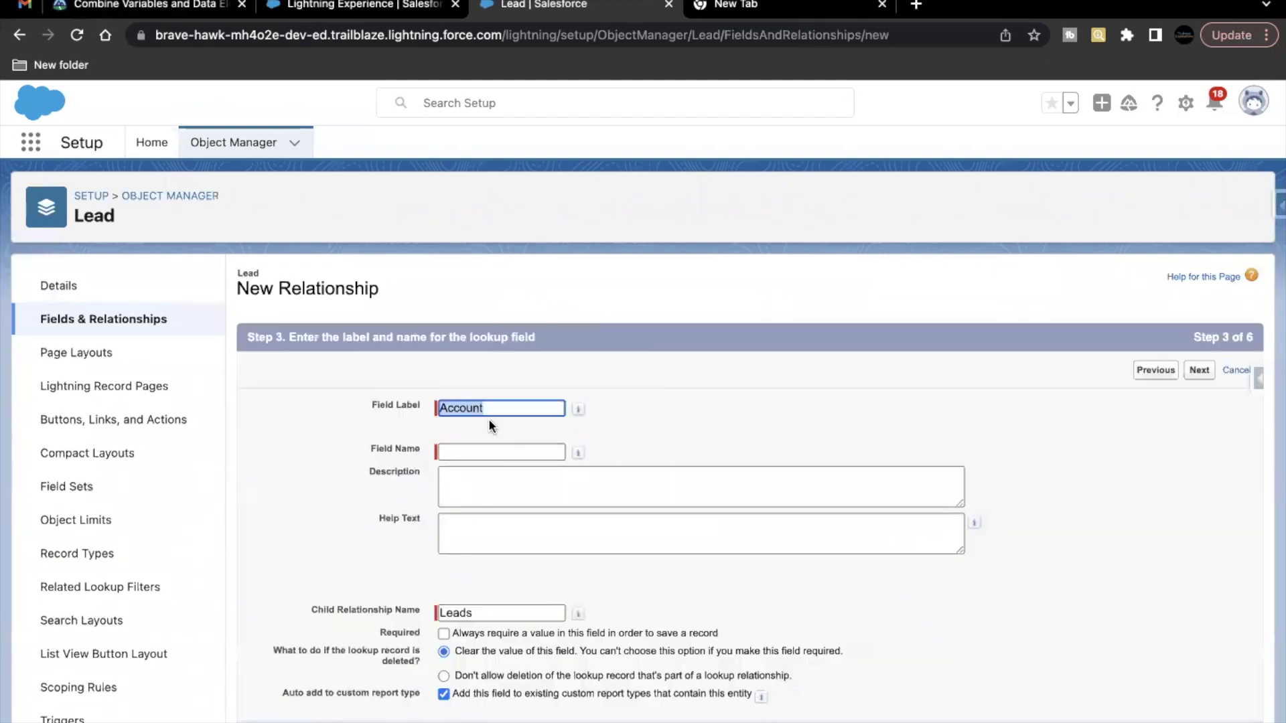
Step: Copy "Possible Matching Account" from the Trailhead challenge into the lookup's field label, with Possible_Matching_Account as its field name
click(144, 5)
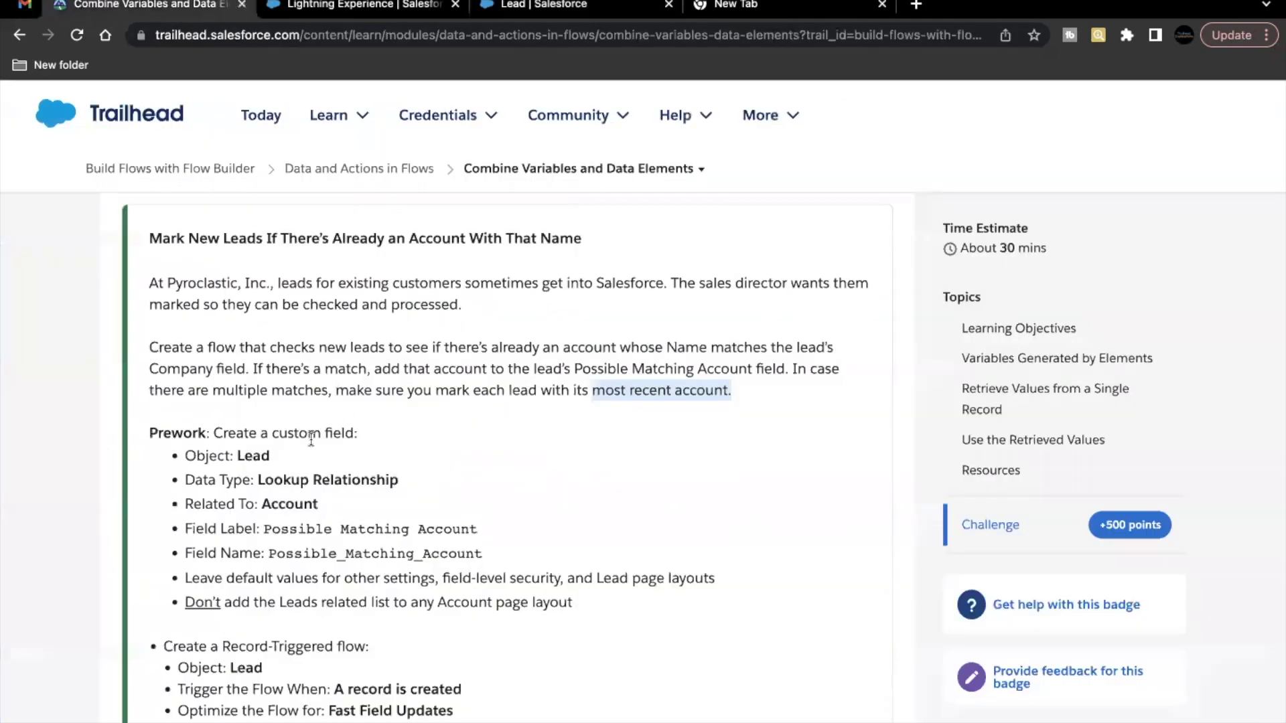
drag(265, 530, 508, 523)
key(ctrl+c)
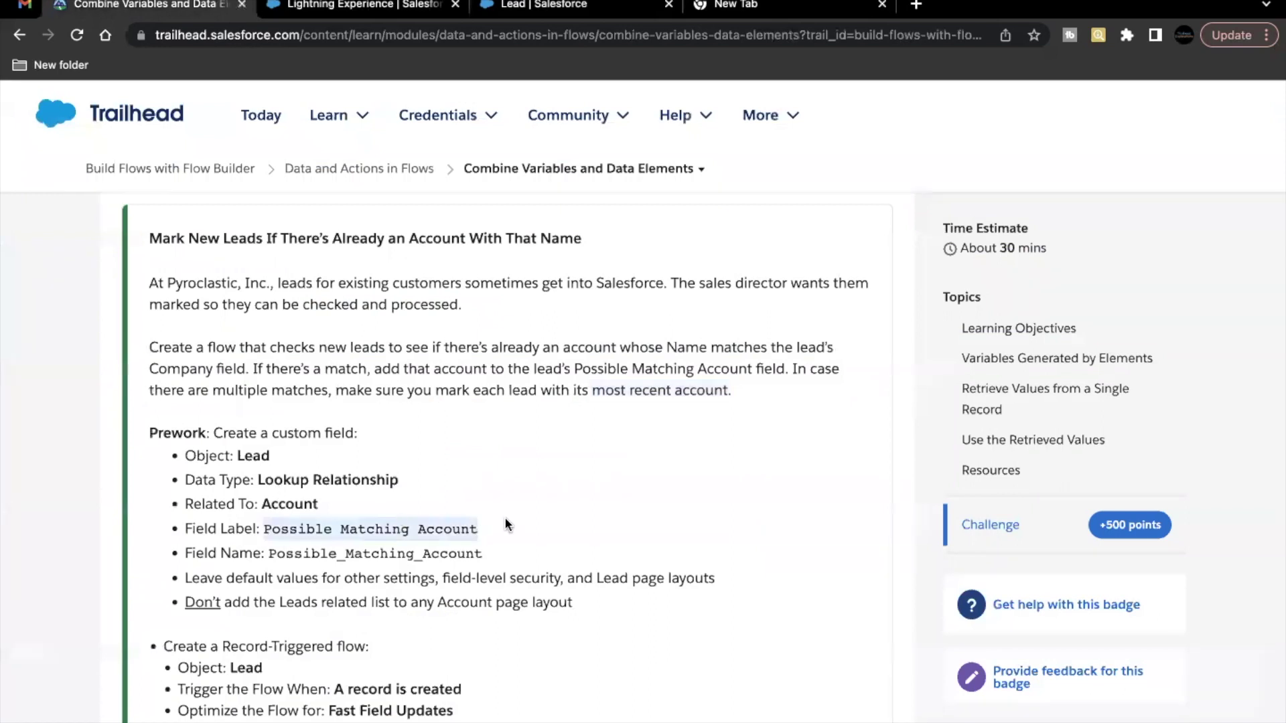
click(589, 8)
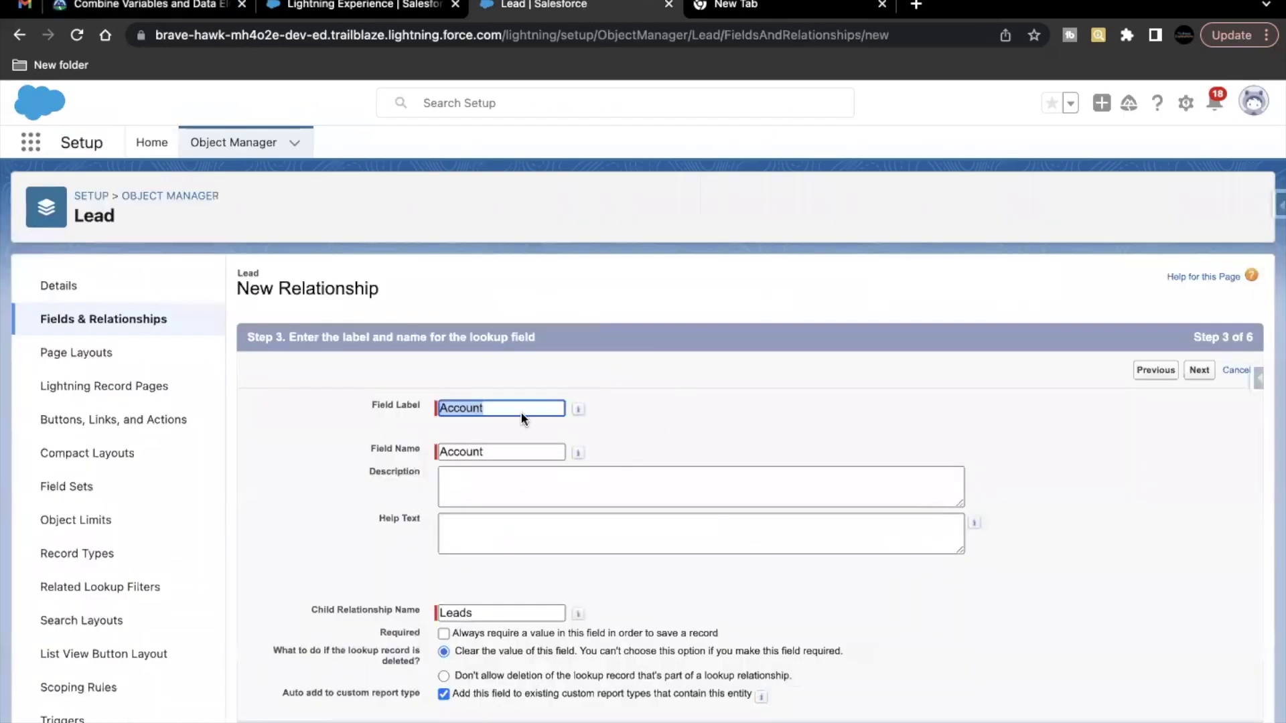
double_click(499, 451)
key(BackSpace)
double_click(497, 405)
key(BackSpace)
key(ctrl+v)
click(485, 432)
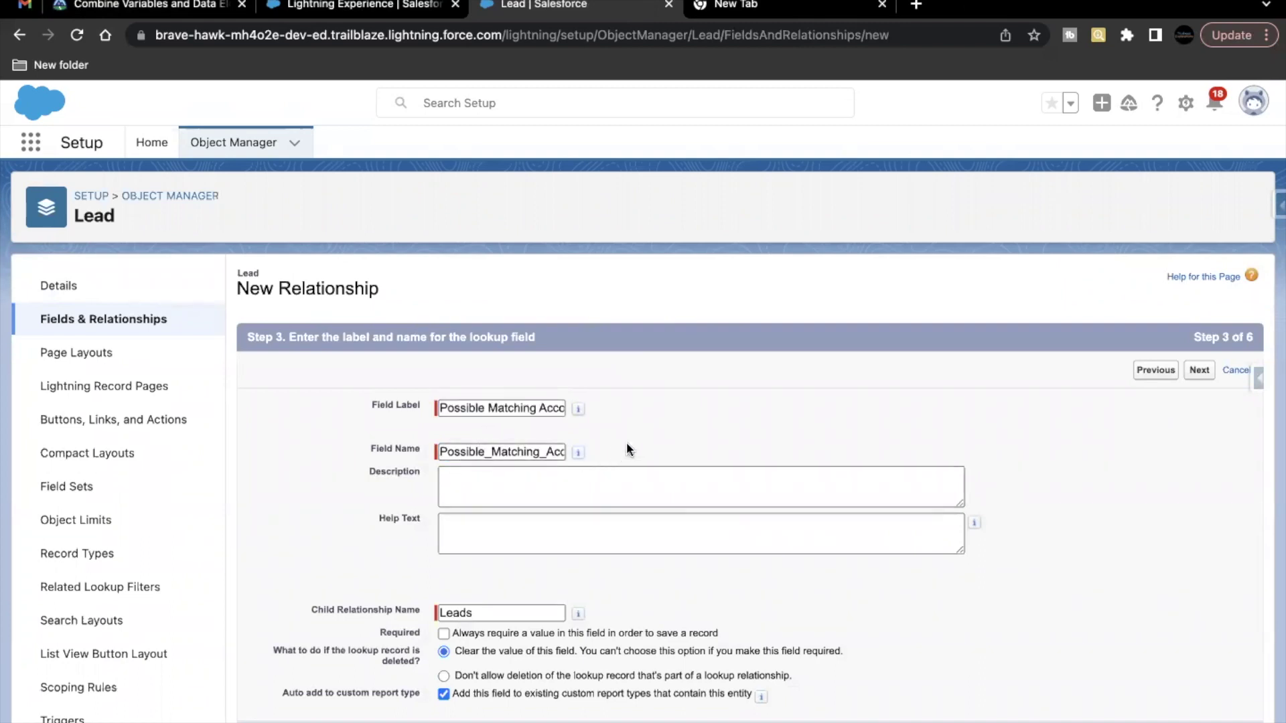
Step: Accept the default lookup settings, field-level security and Lead page layouts for the new field
scroll(646, 477, down, 1)
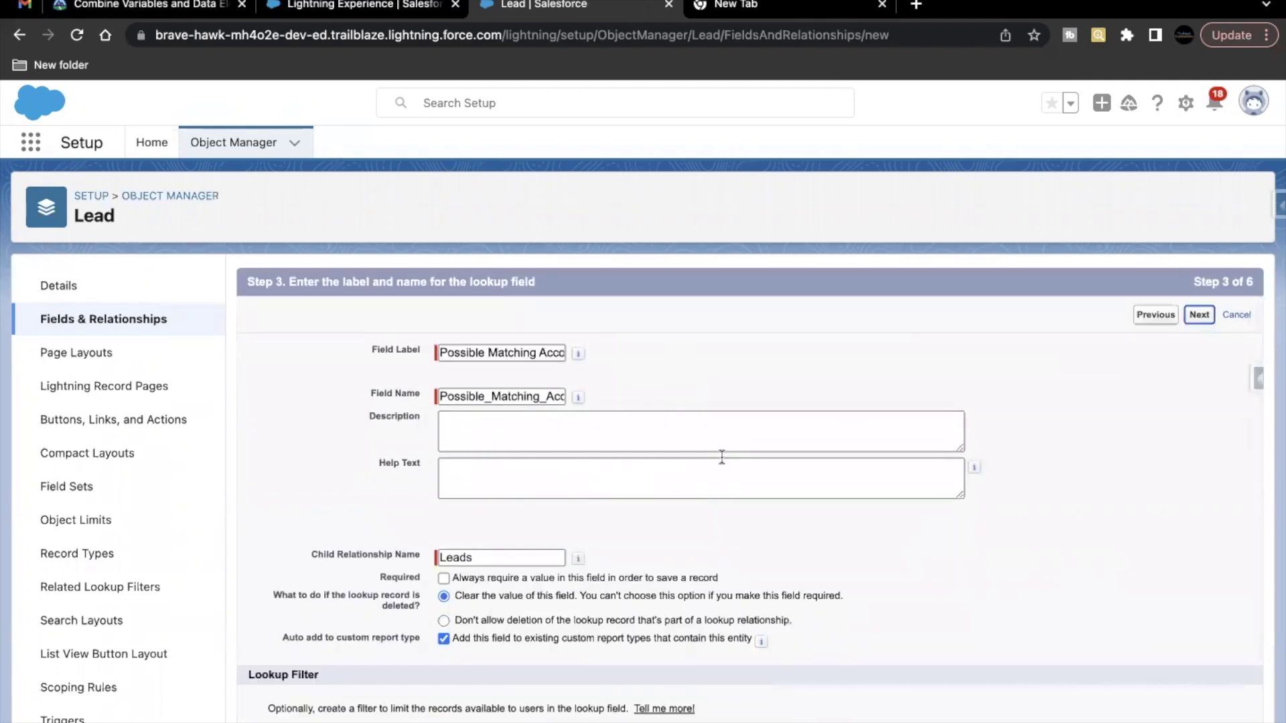
key(Return)
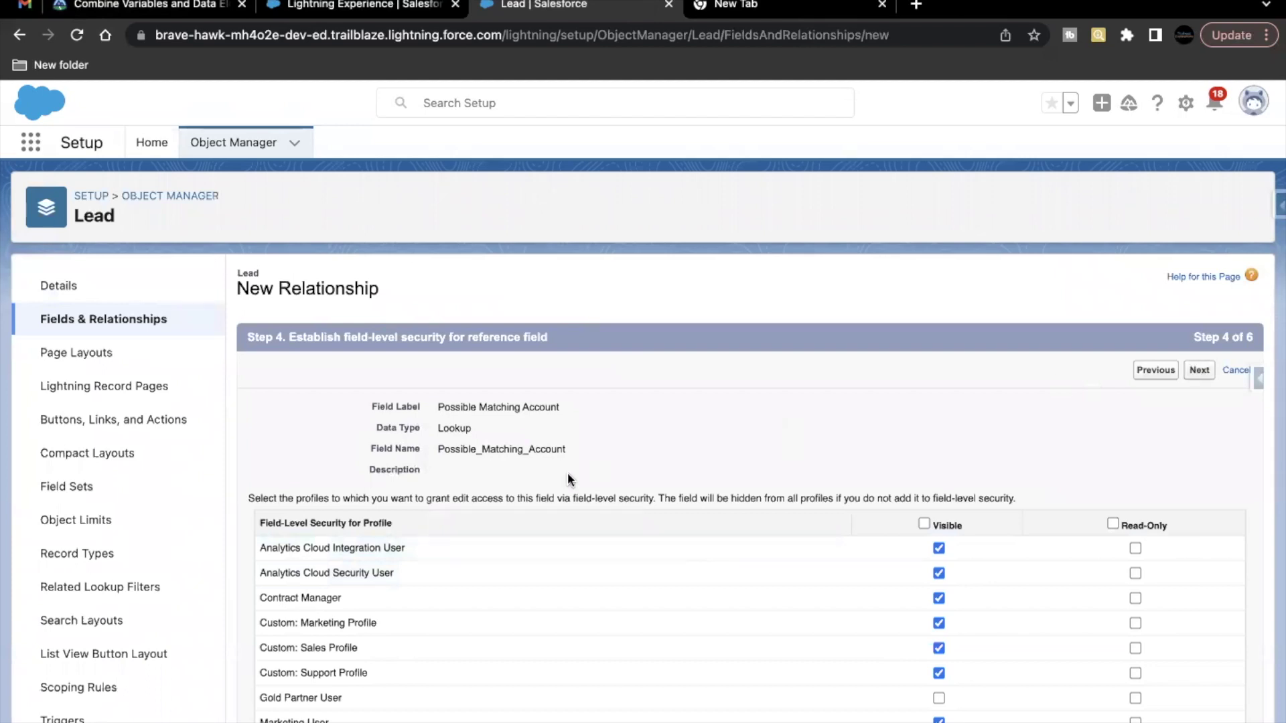
key(Return)
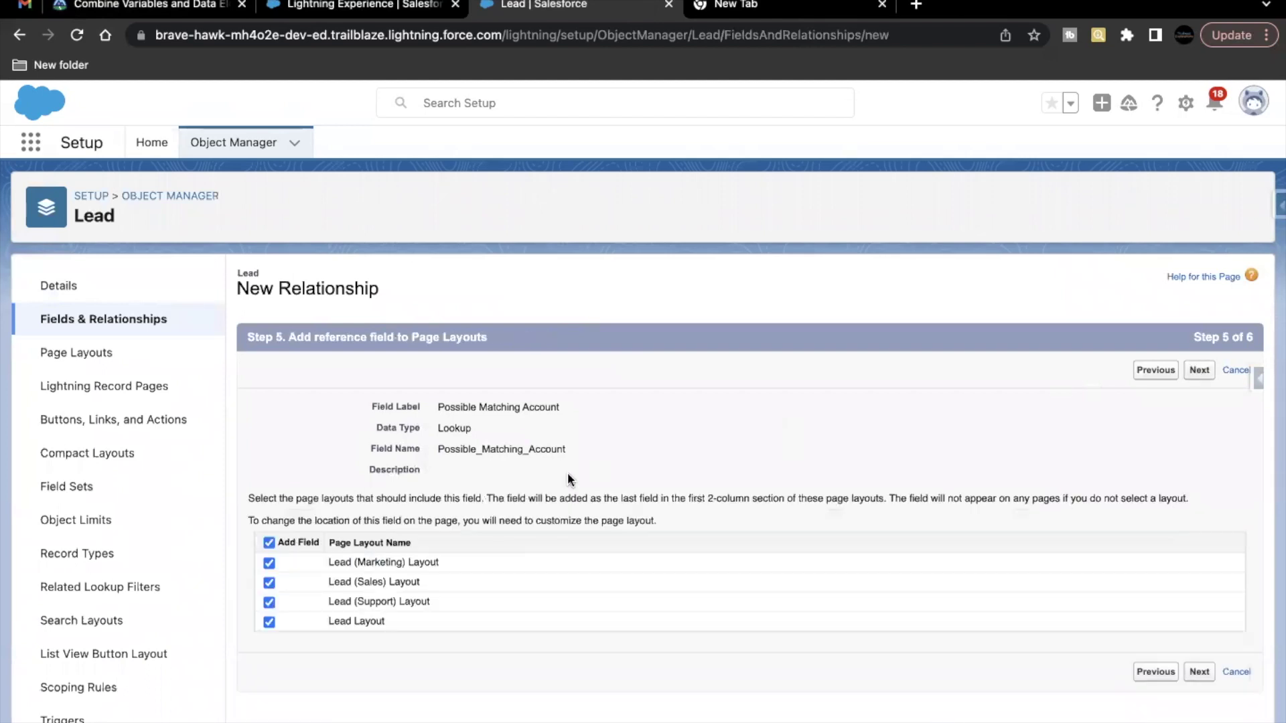
click(1199, 370)
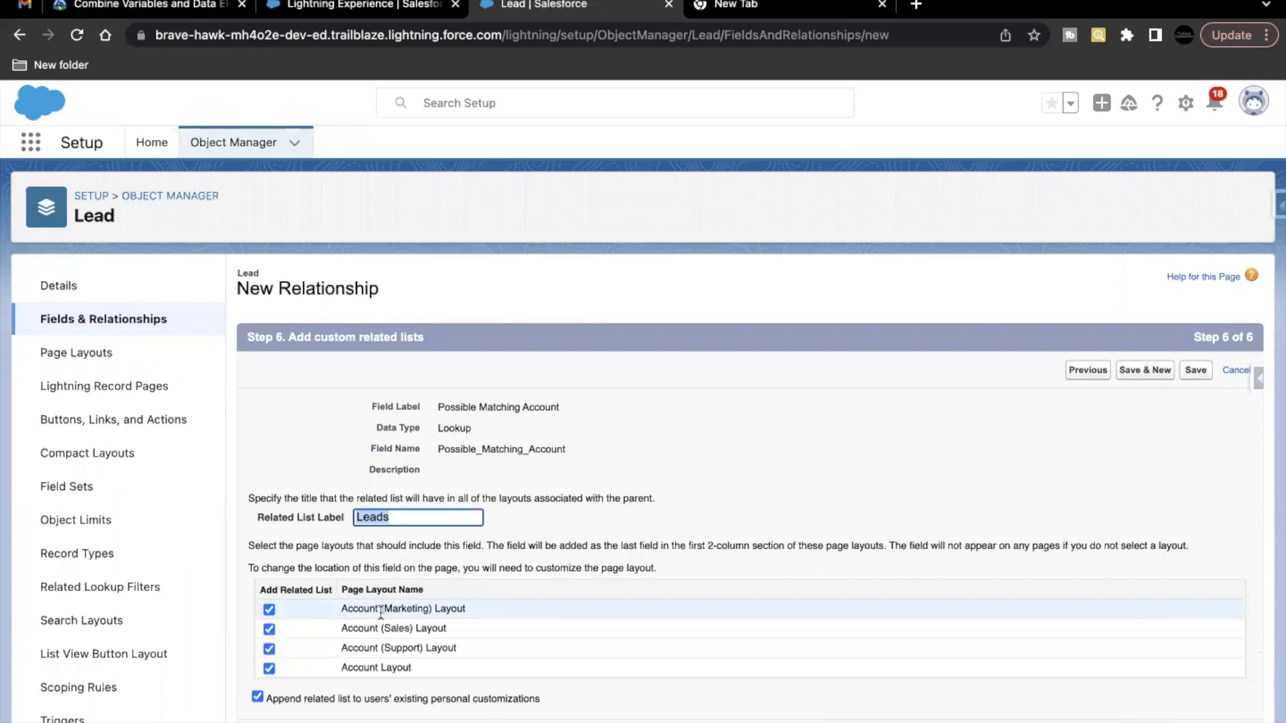
Step: Exclude the Leads related list from all four Account page layouts and save the field
click(269, 610)
click(269, 629)
click(269, 649)
click(269, 669)
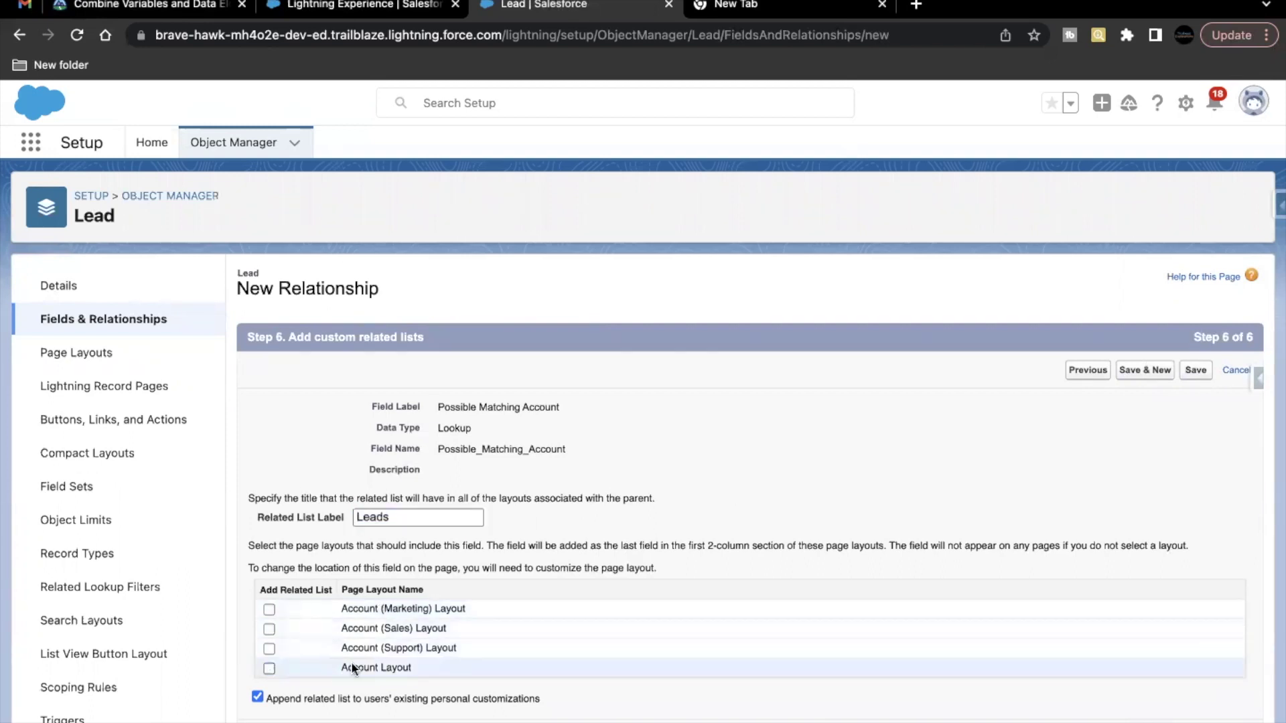
click(1197, 370)
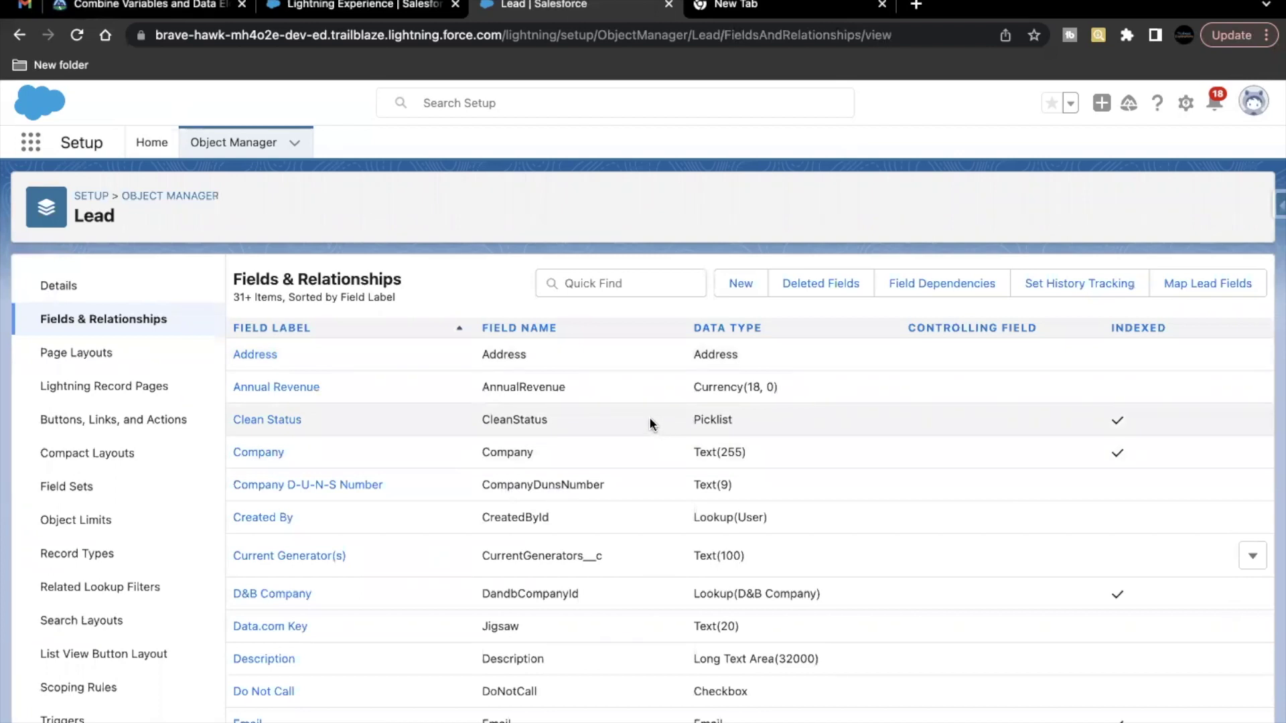
Step: Check the record-triggered flow requirements in the Trailhead challenge and open the Lead object's Flow Triggers in Salesforce Setup
click(159, 8)
scroll(311, 376, down, 3)
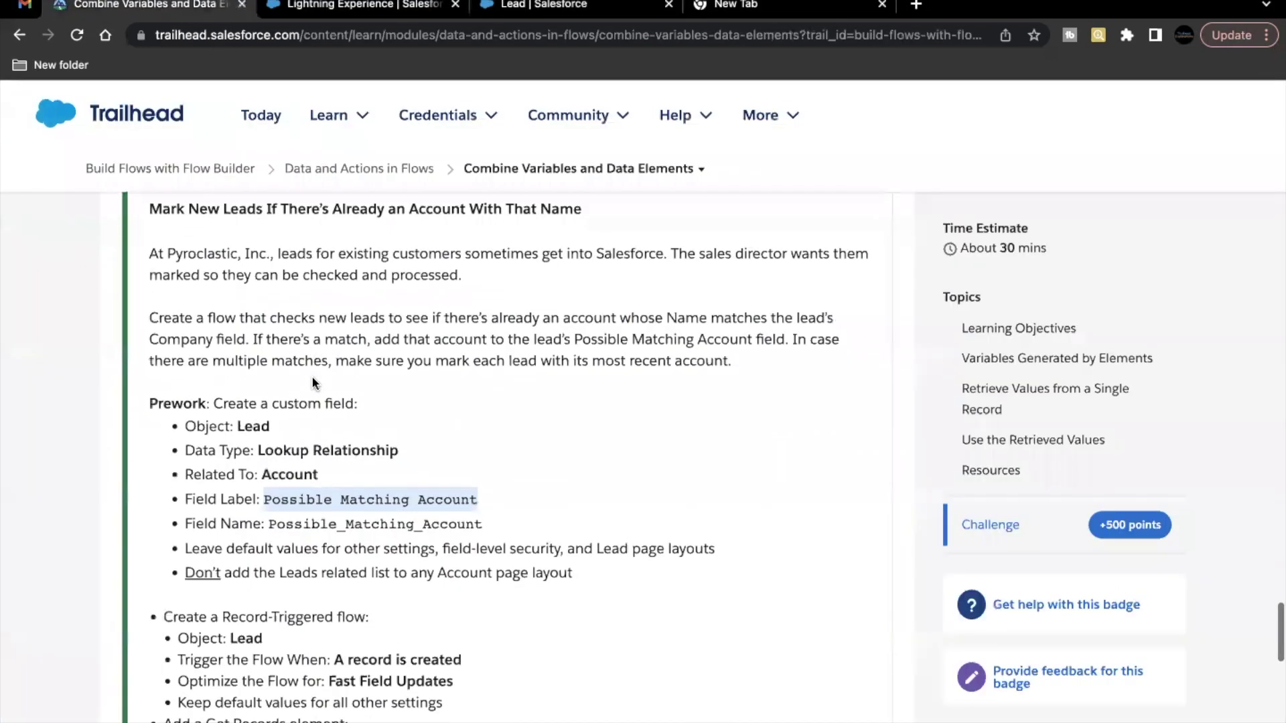
scroll(311, 375, down, 2)
scroll(320, 359, down, 1)
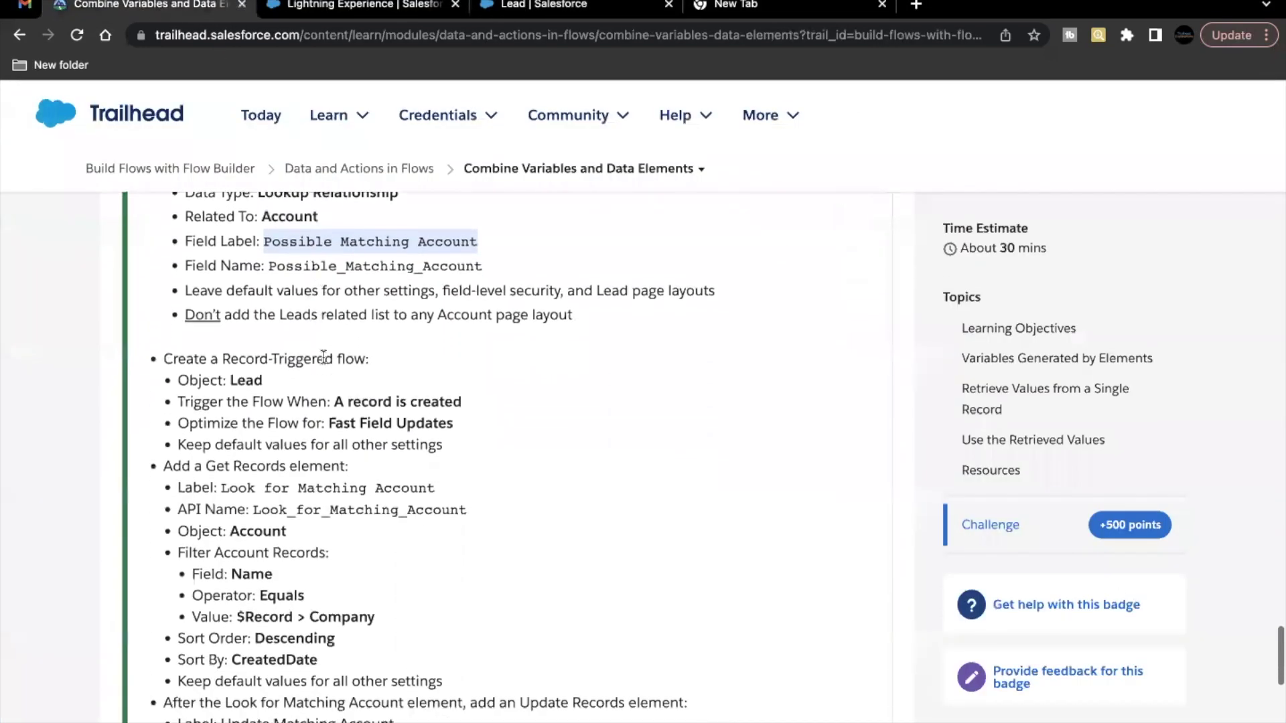
click(543, 5)
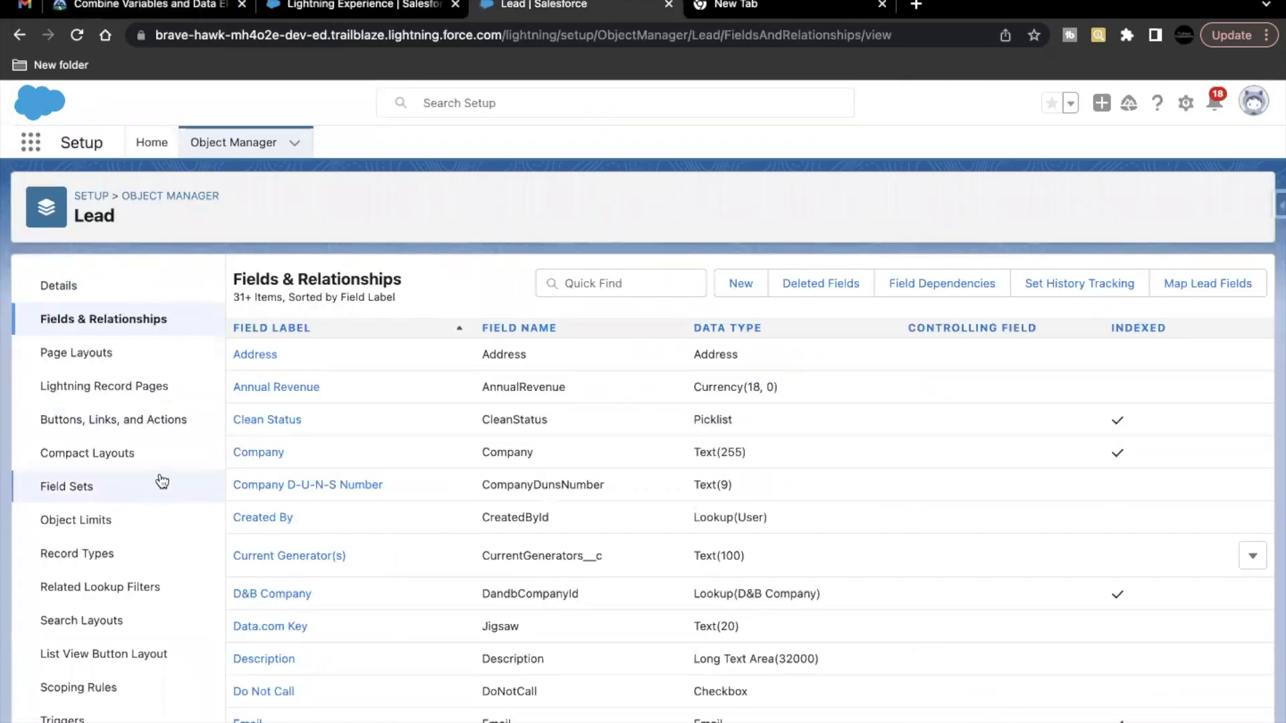
scroll(137, 570, down, 1)
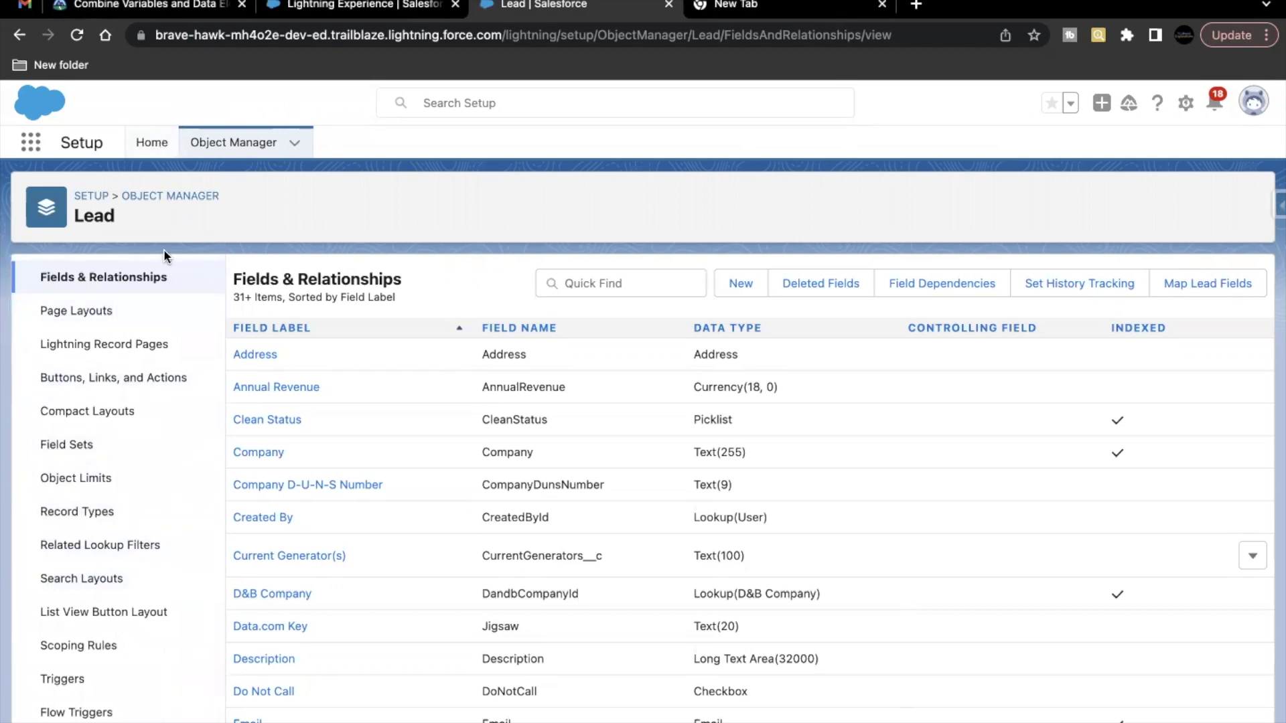
scroll(134, 583, down, 1)
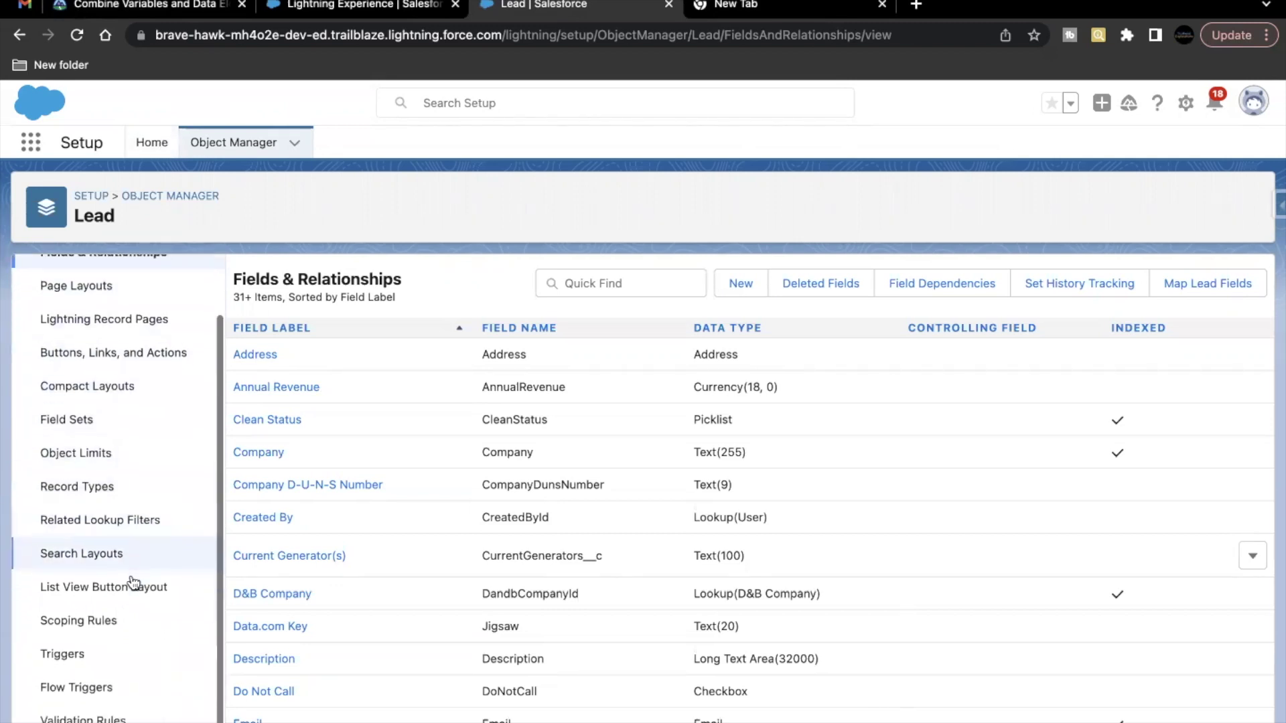
click(94, 690)
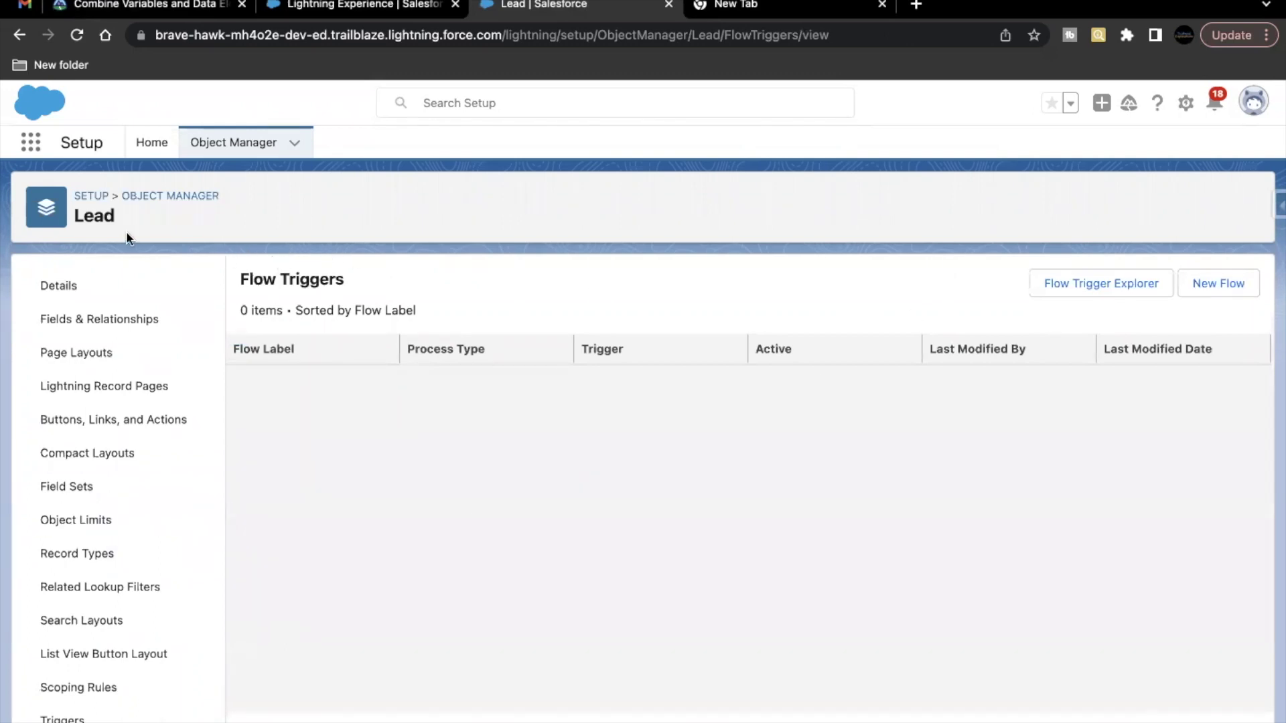
scroll(108, 630, down, 2)
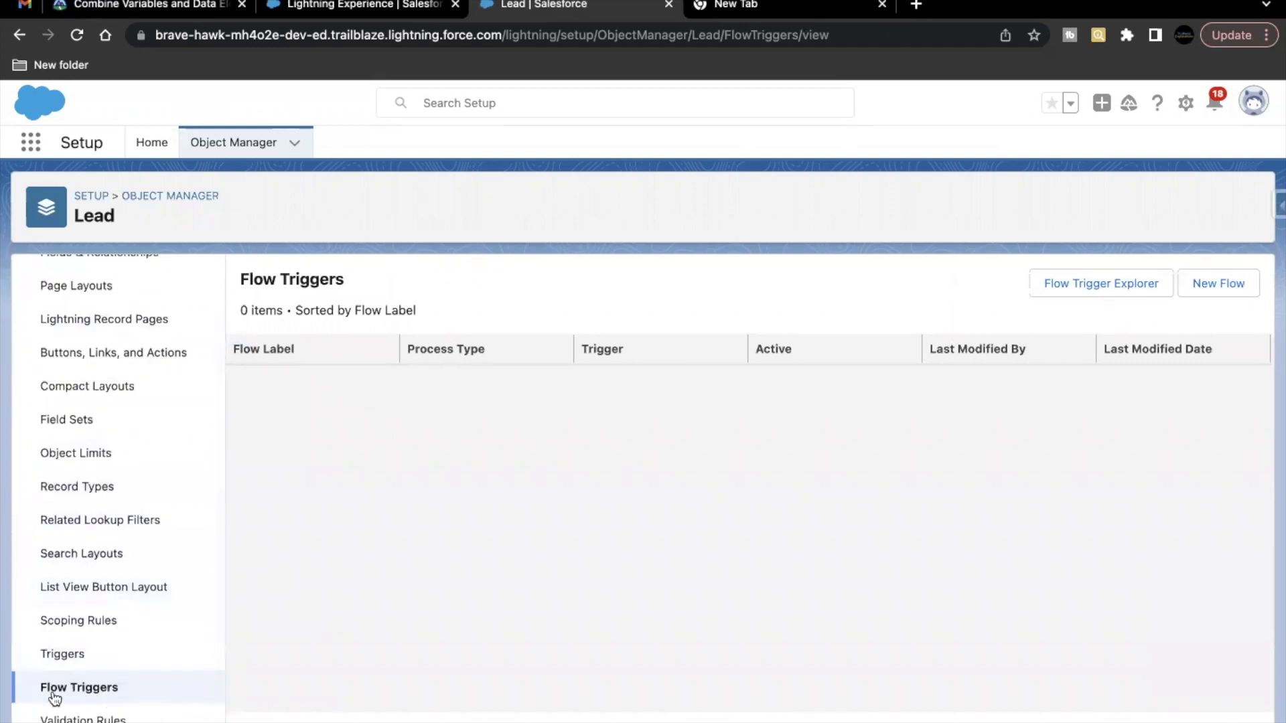
Step: Create a new Lead flow triggered when a record is created and optimize it for Fast Field Updates
click(1229, 284)
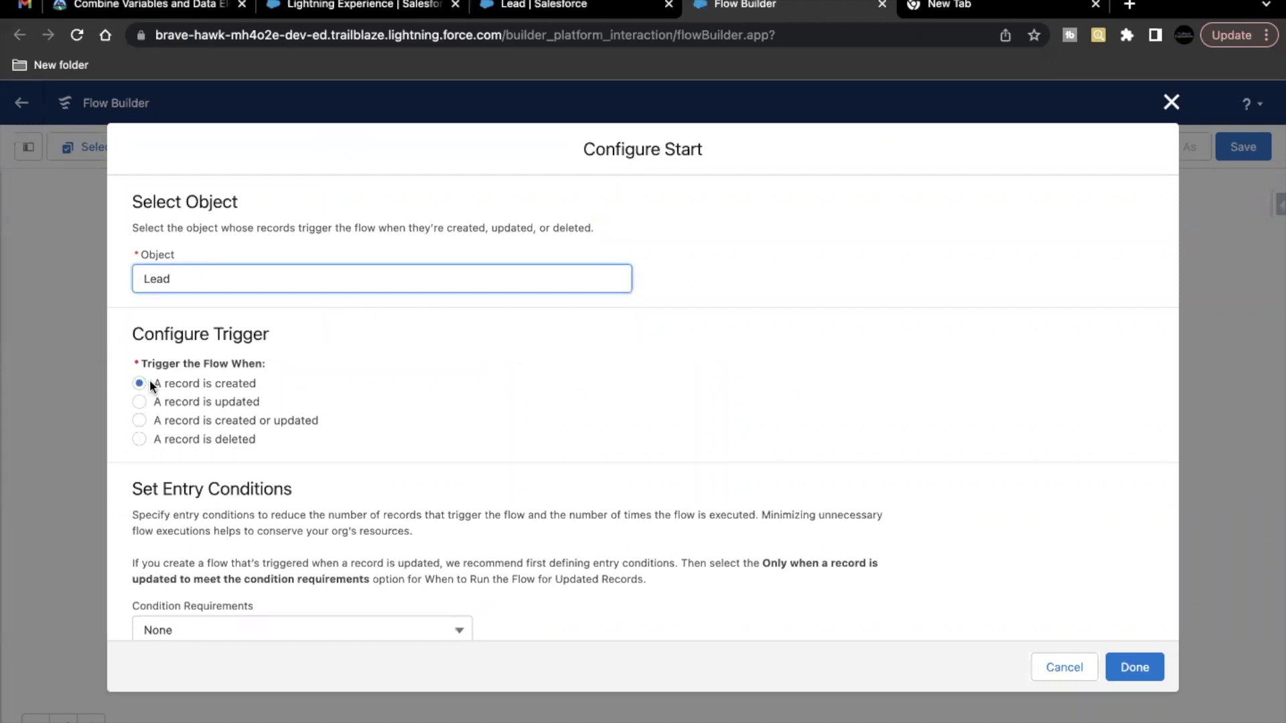
scroll(296, 382, down, 3)
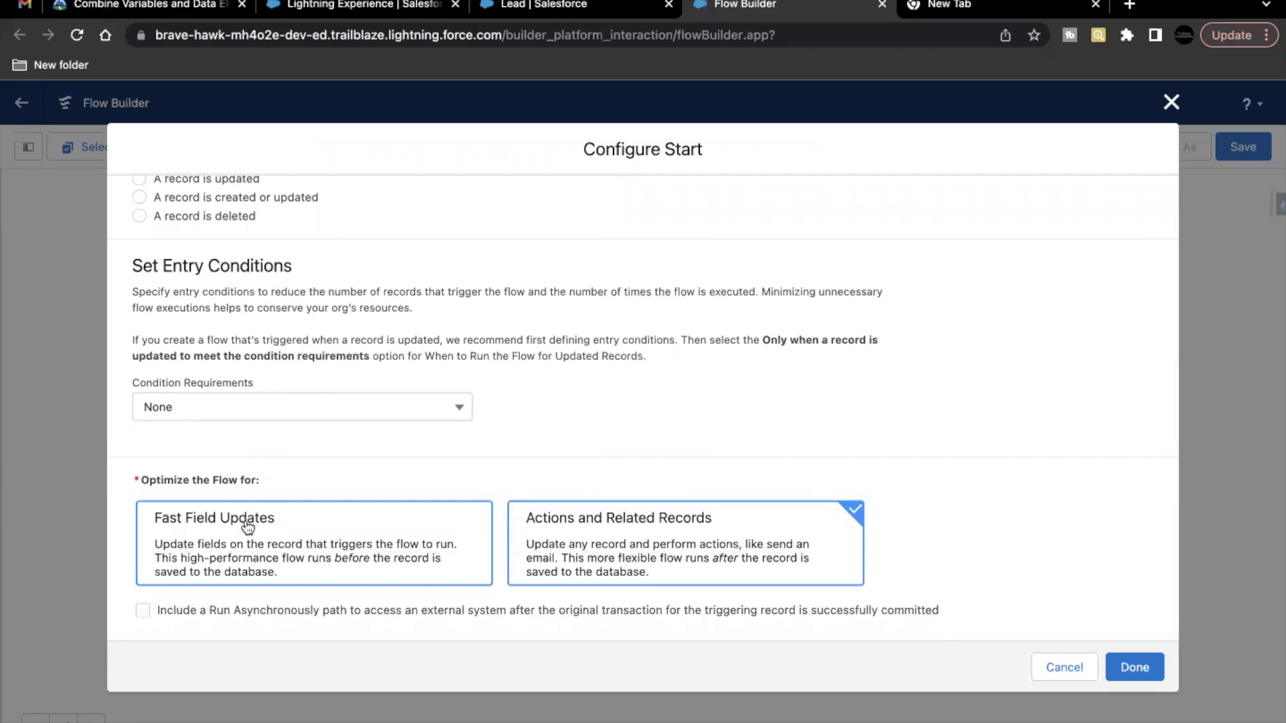
click(205, 531)
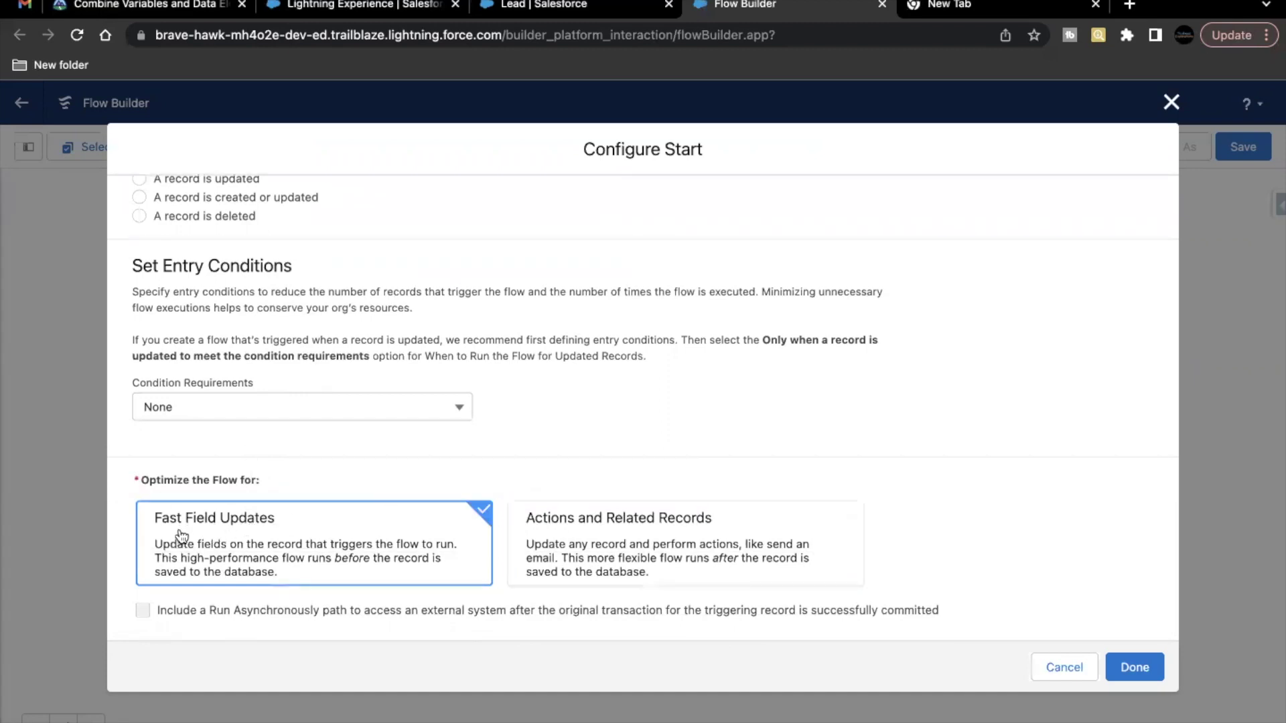
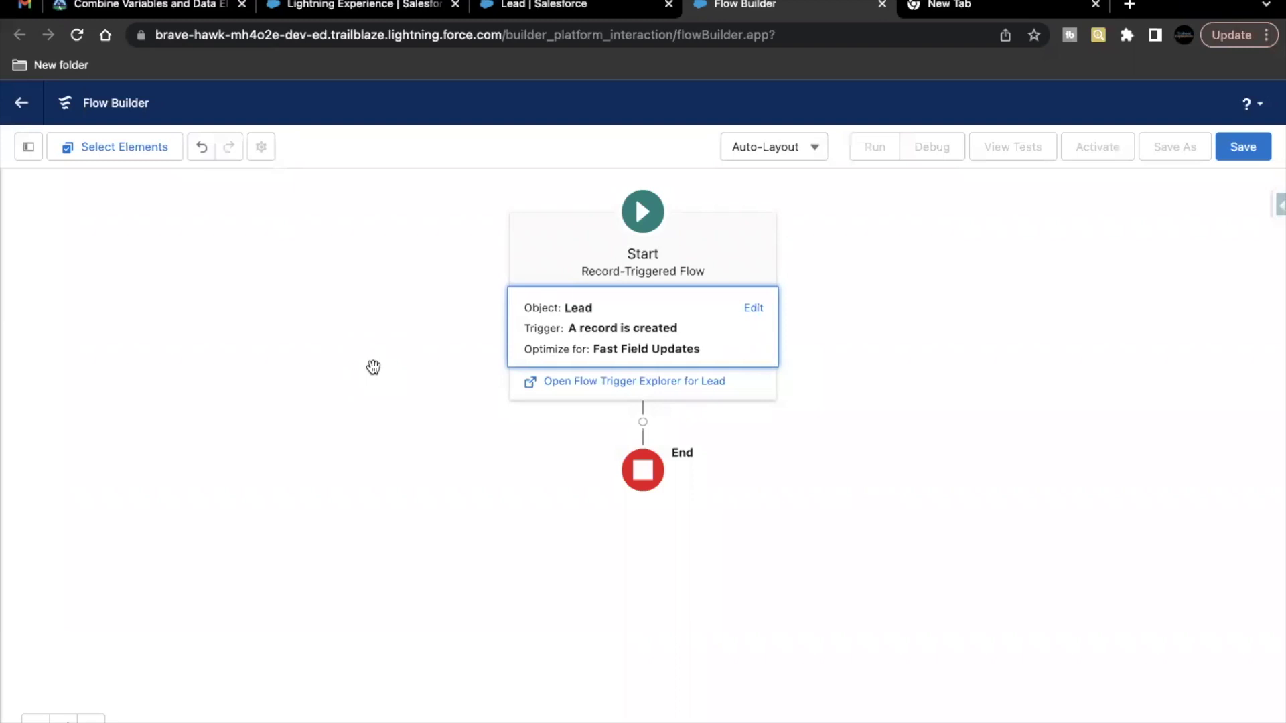
Step: Return to the Trailhead challenge and copy the Get Records element's label "Look for Matching Account"
click(122, 12)
scroll(315, 546, down, 3)
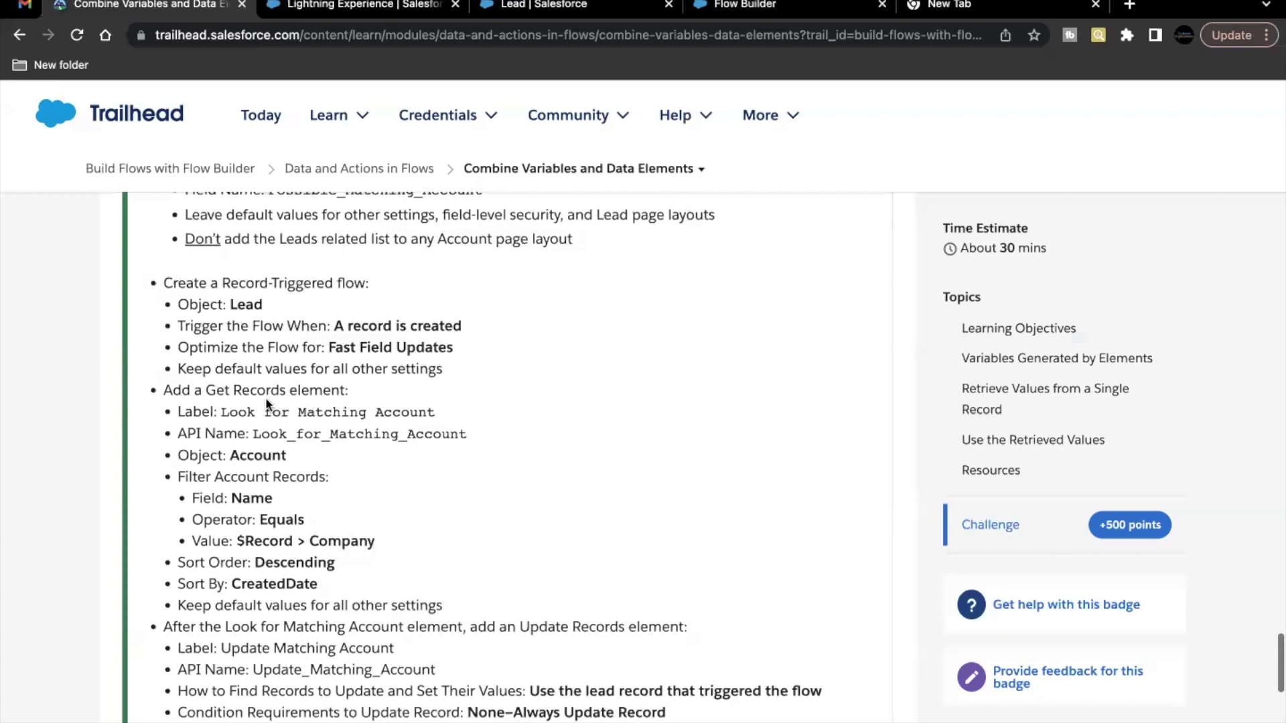
drag(205, 390, 243, 389)
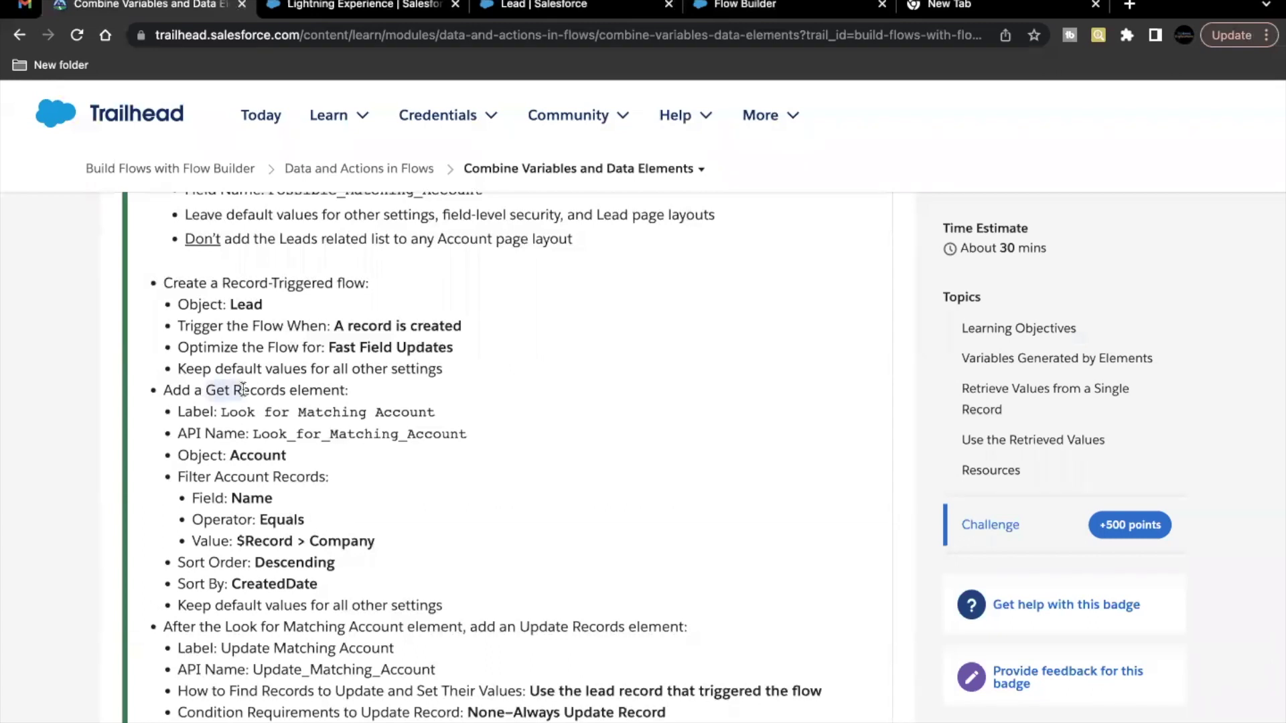
click(243, 390)
drag(221, 412, 433, 401)
key(ctrl+c)
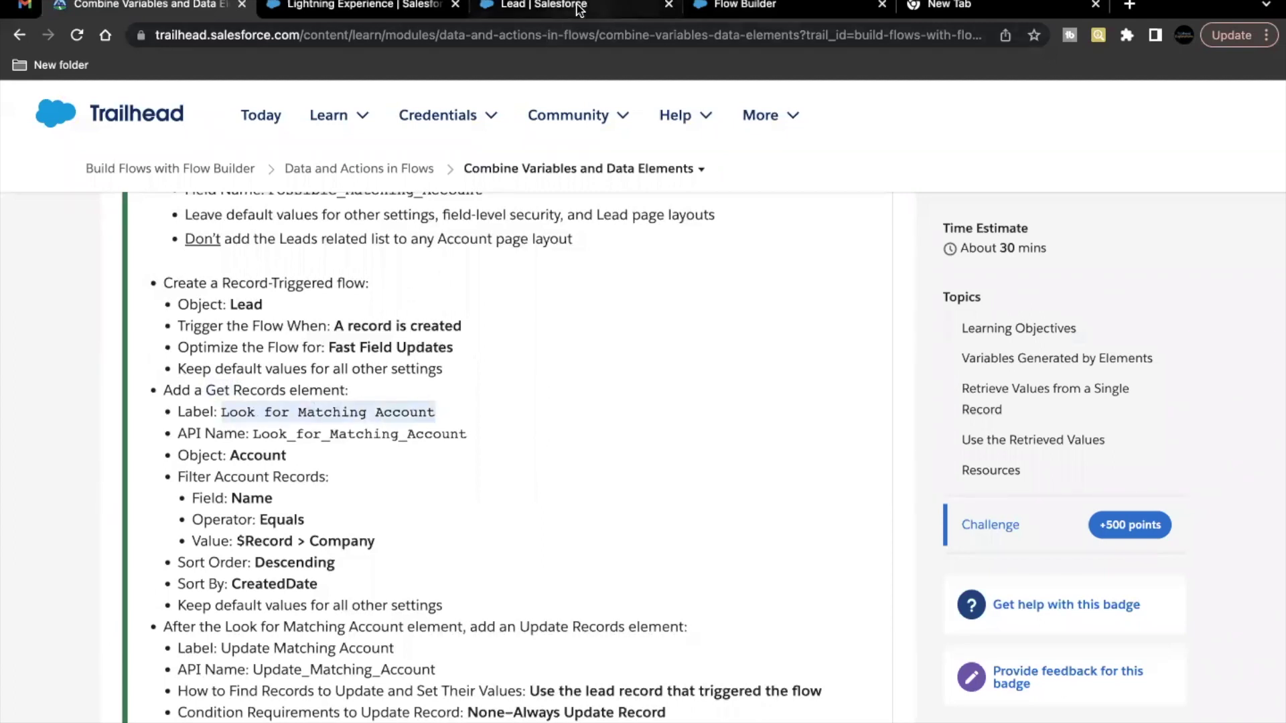
Step: Return to Flow Builder and add a Get Records element labelled "Look for Matching Account" for the Account object
click(737, 6)
click(643, 423)
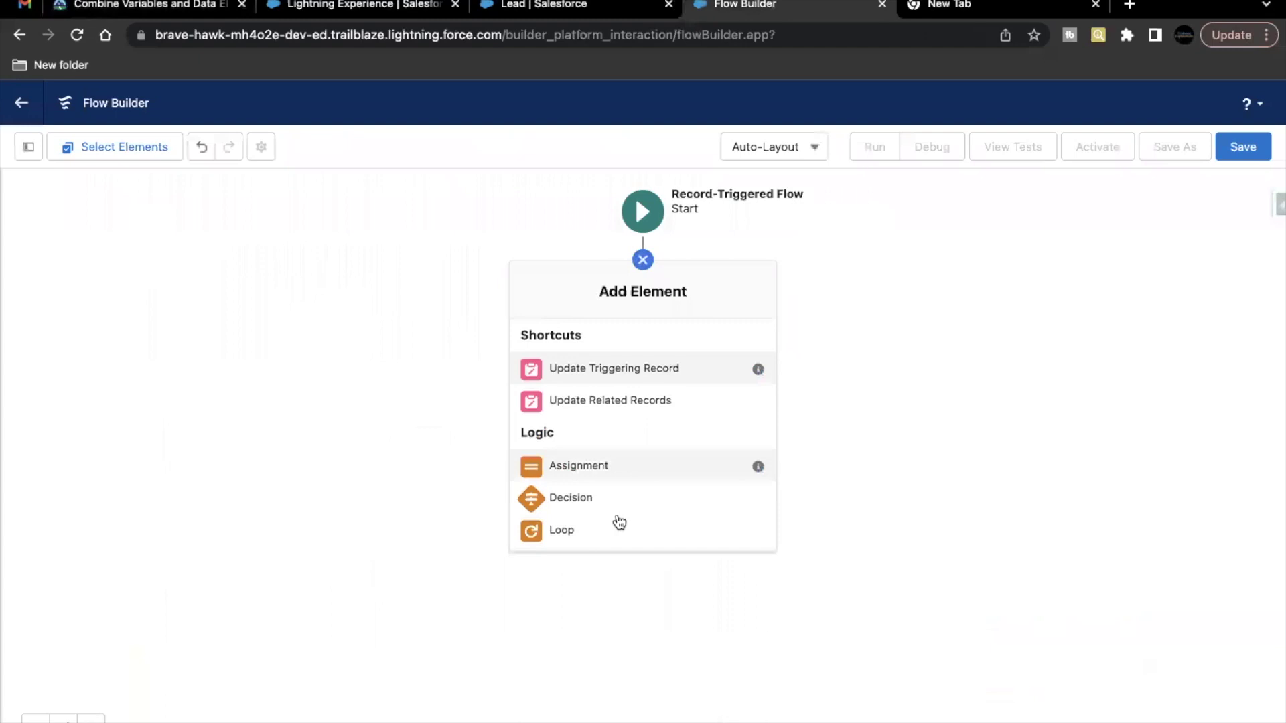
scroll(617, 526, down, 5)
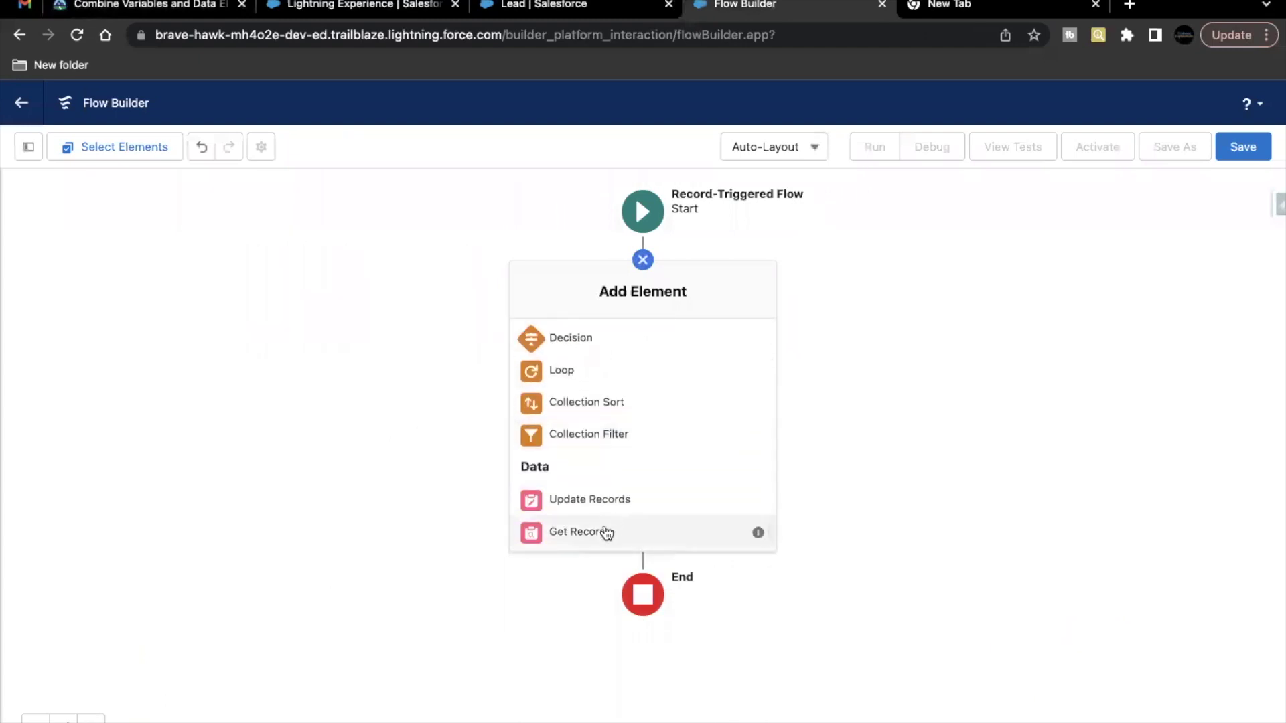
click(606, 533)
key(ctrl+v)
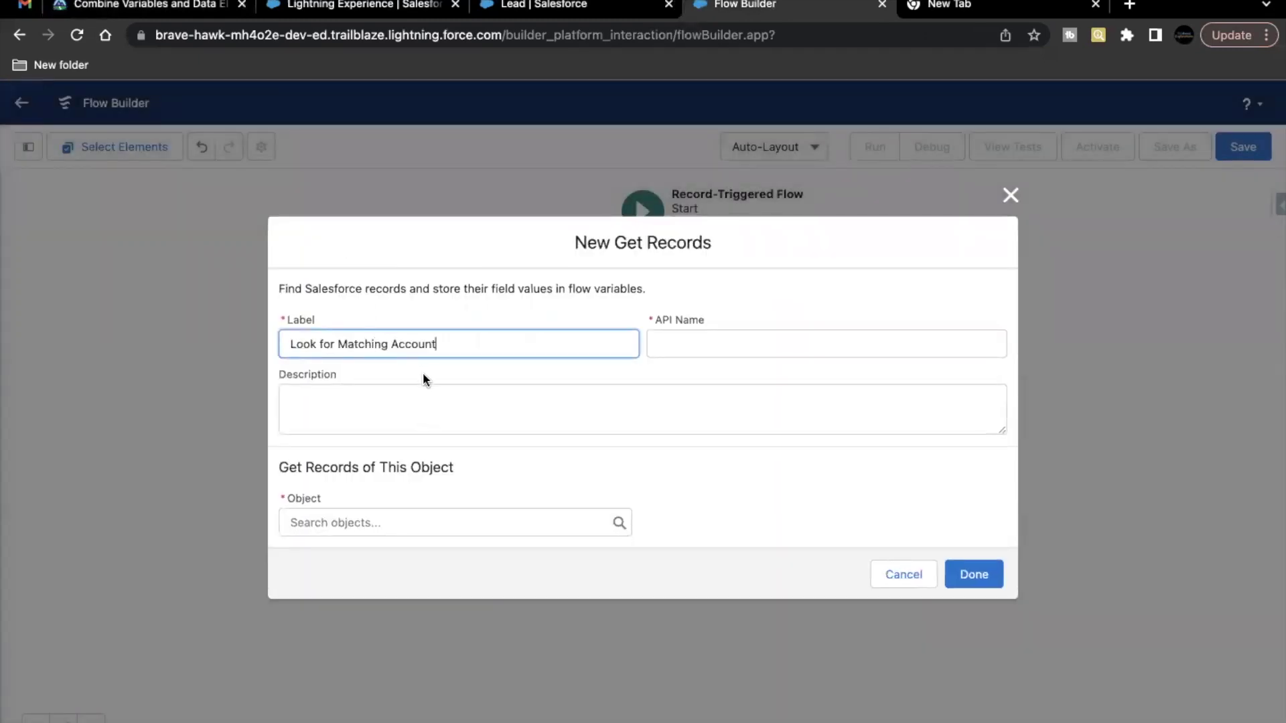
click(486, 520)
text(Accoun)
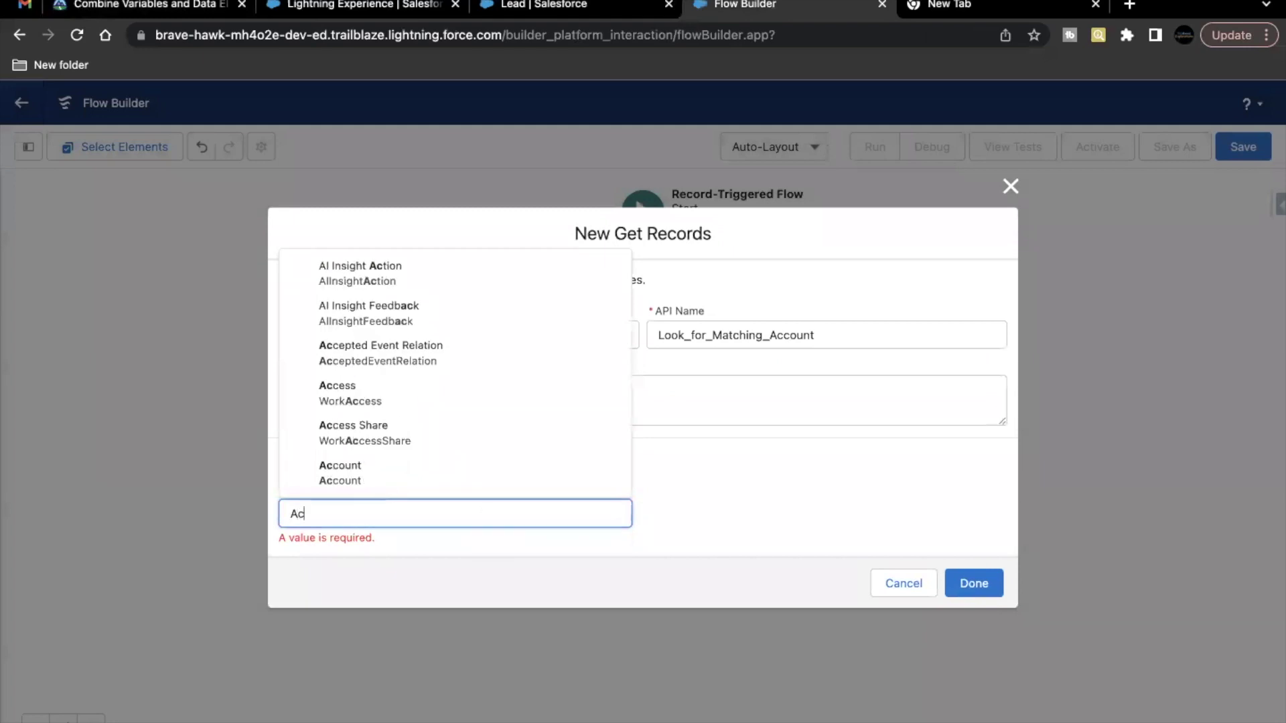
click(462, 281)
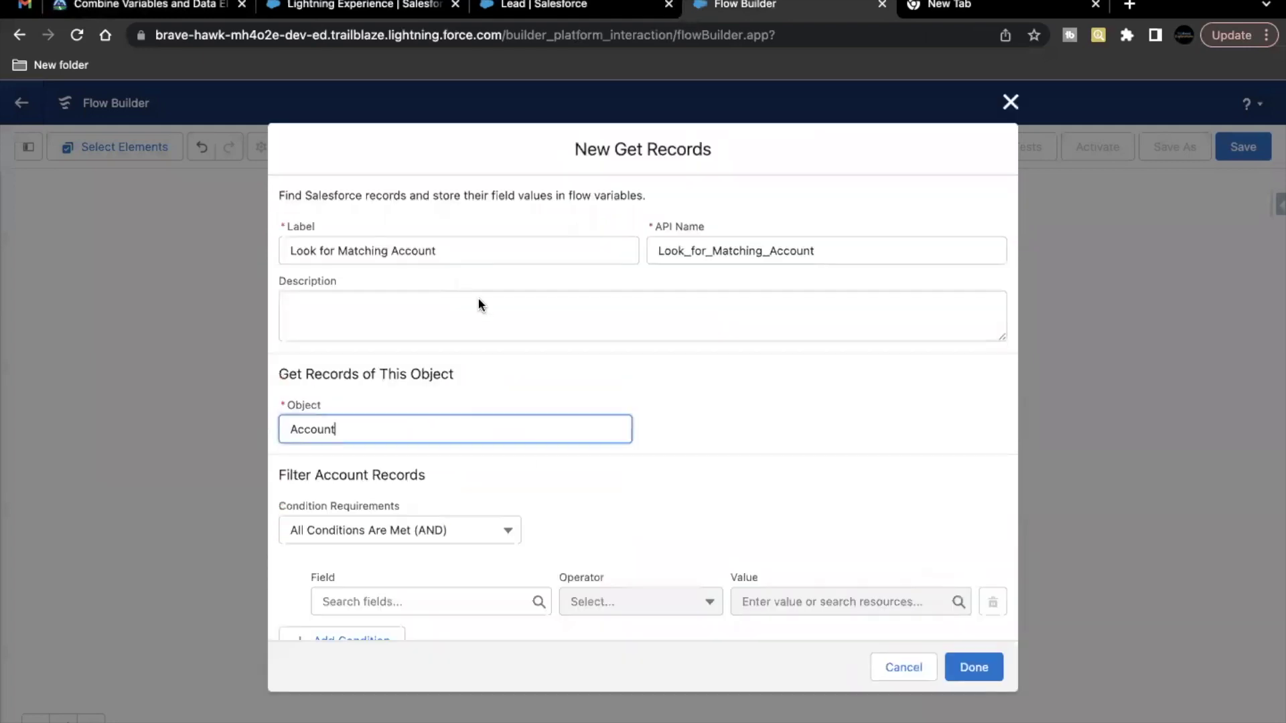
Step: Filter the Account records with the condition Name Equals $Record > Company
scroll(468, 545, down, 3)
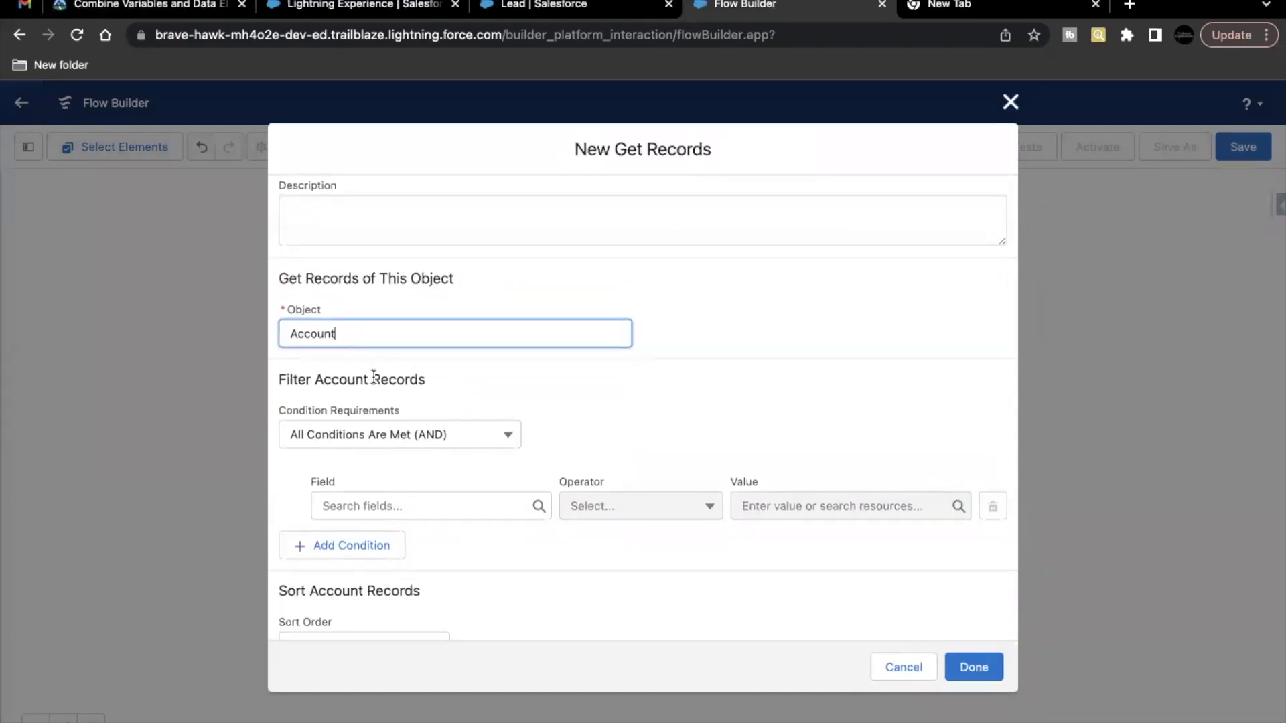
click(400, 506)
text(Name)
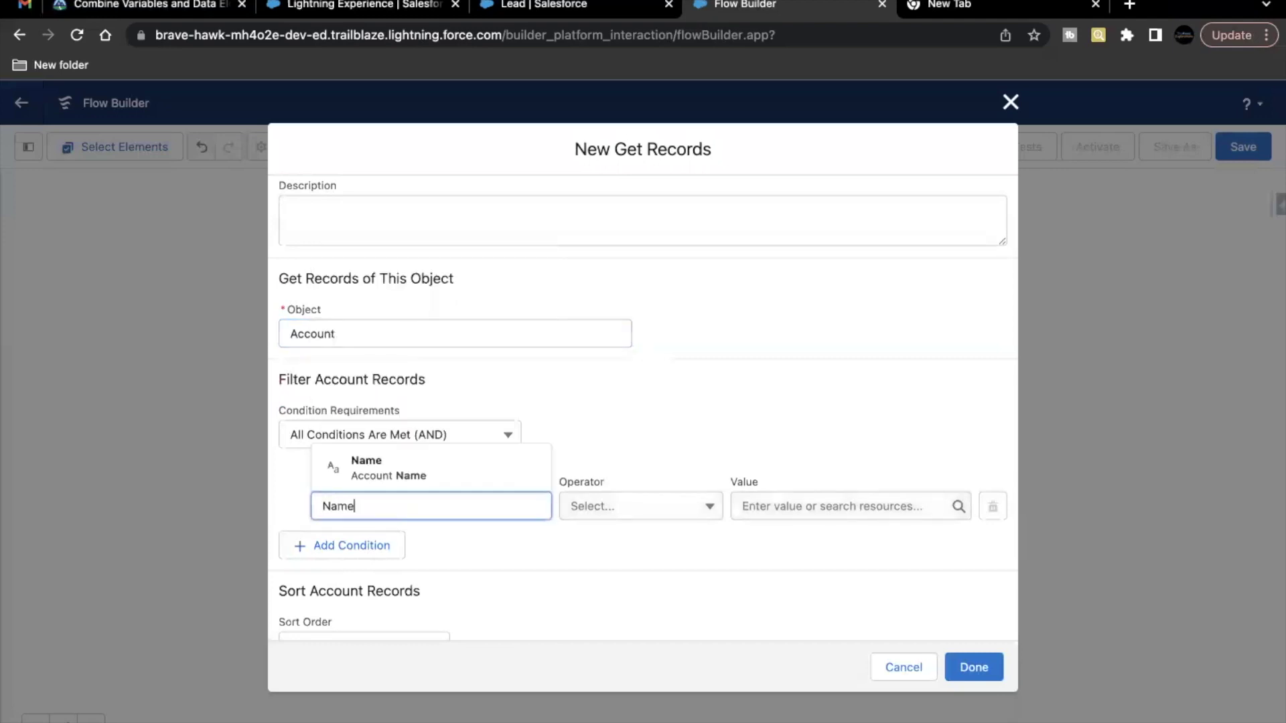
click(422, 481)
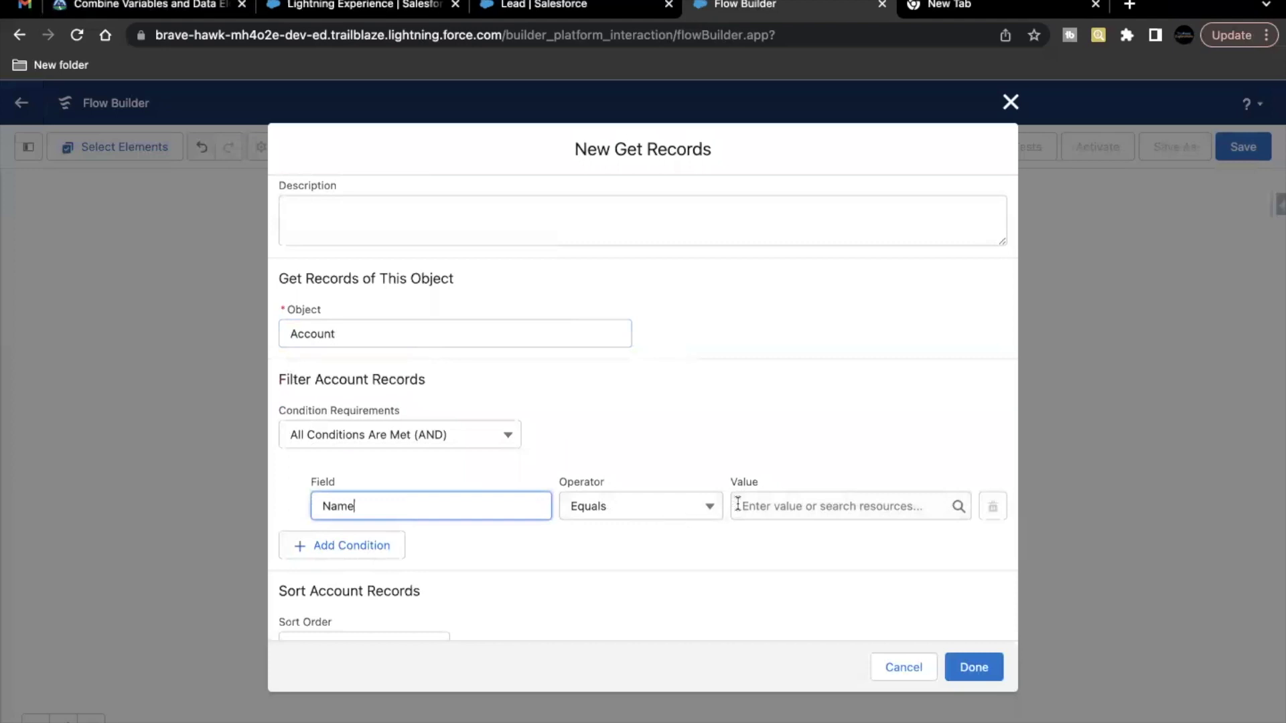
click(767, 506)
text(reco)
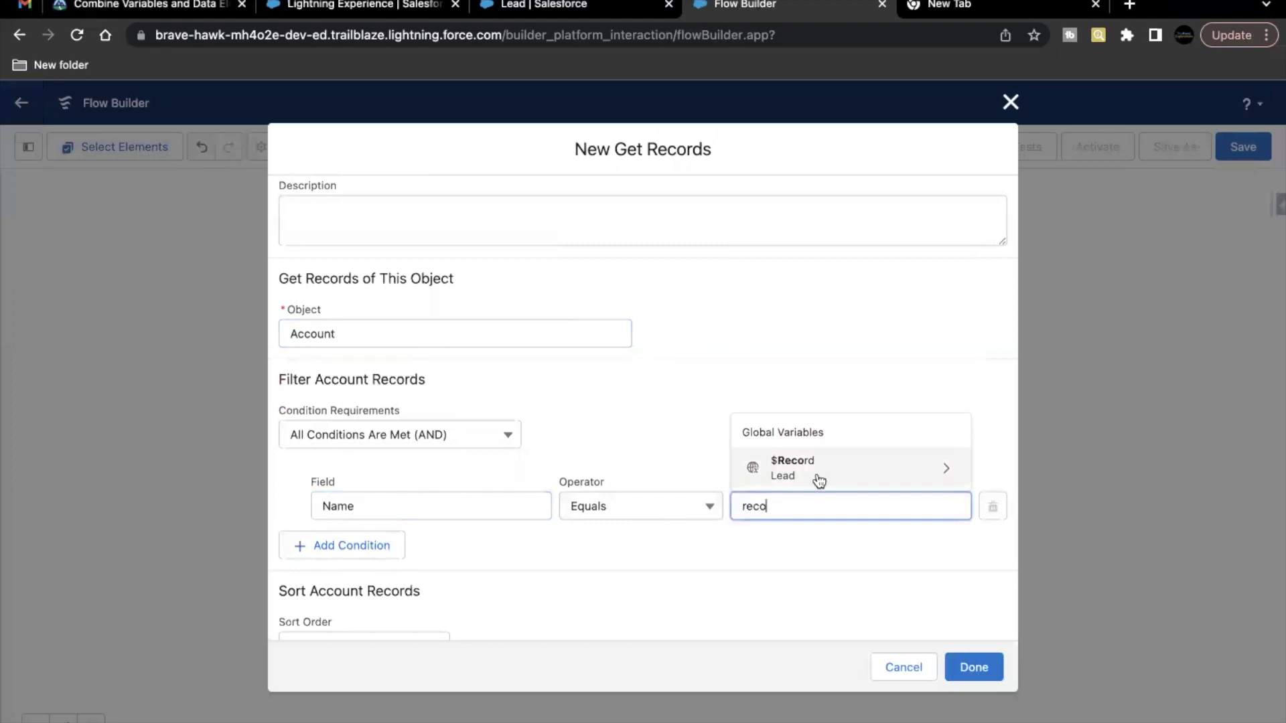
click(788, 477)
text(compa)
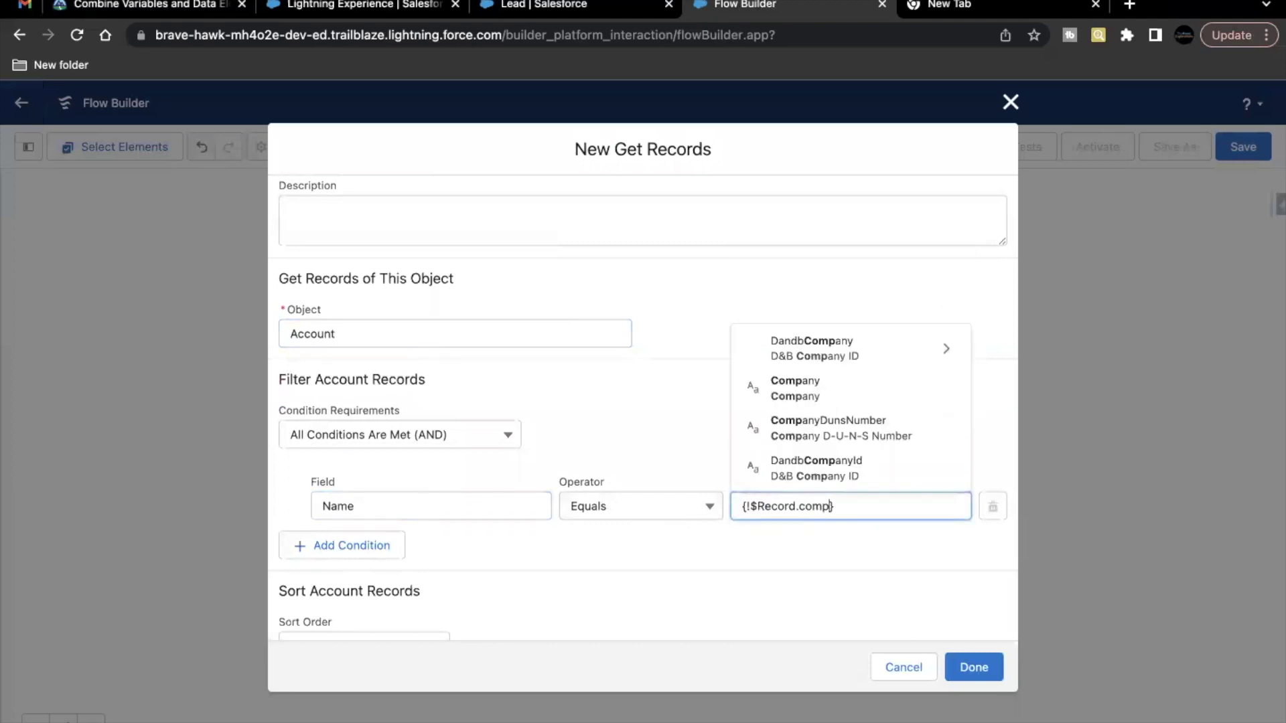
click(822, 388)
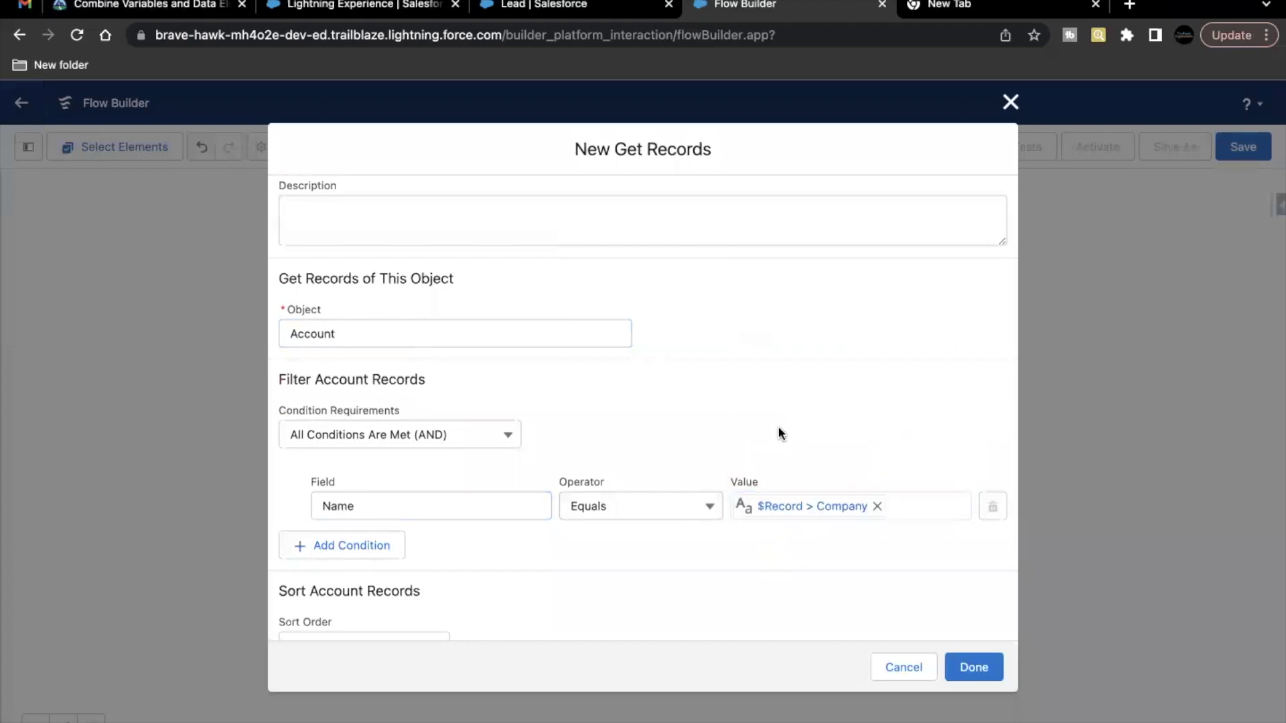
Step: Sort the Account records in Descending order by CreatedDate and finish the Get Records element
scroll(662, 597, down, 1)
scroll(399, 562, down, 1)
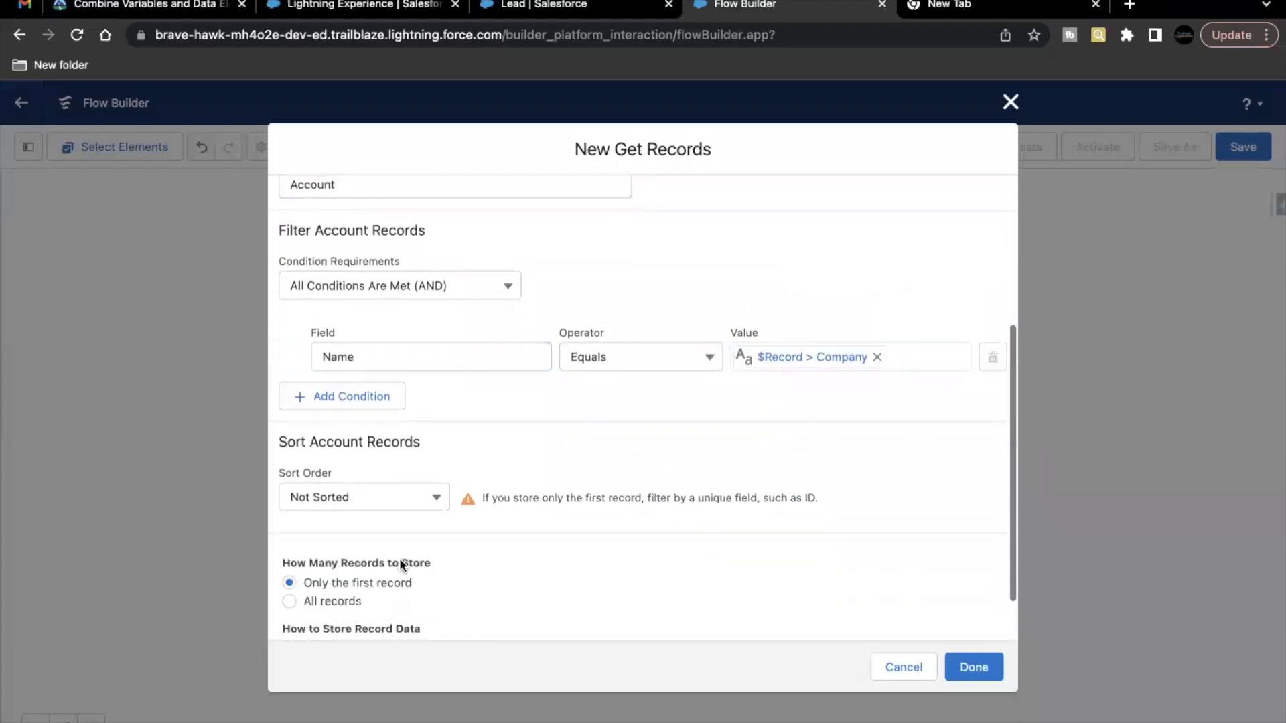
click(400, 512)
click(367, 563)
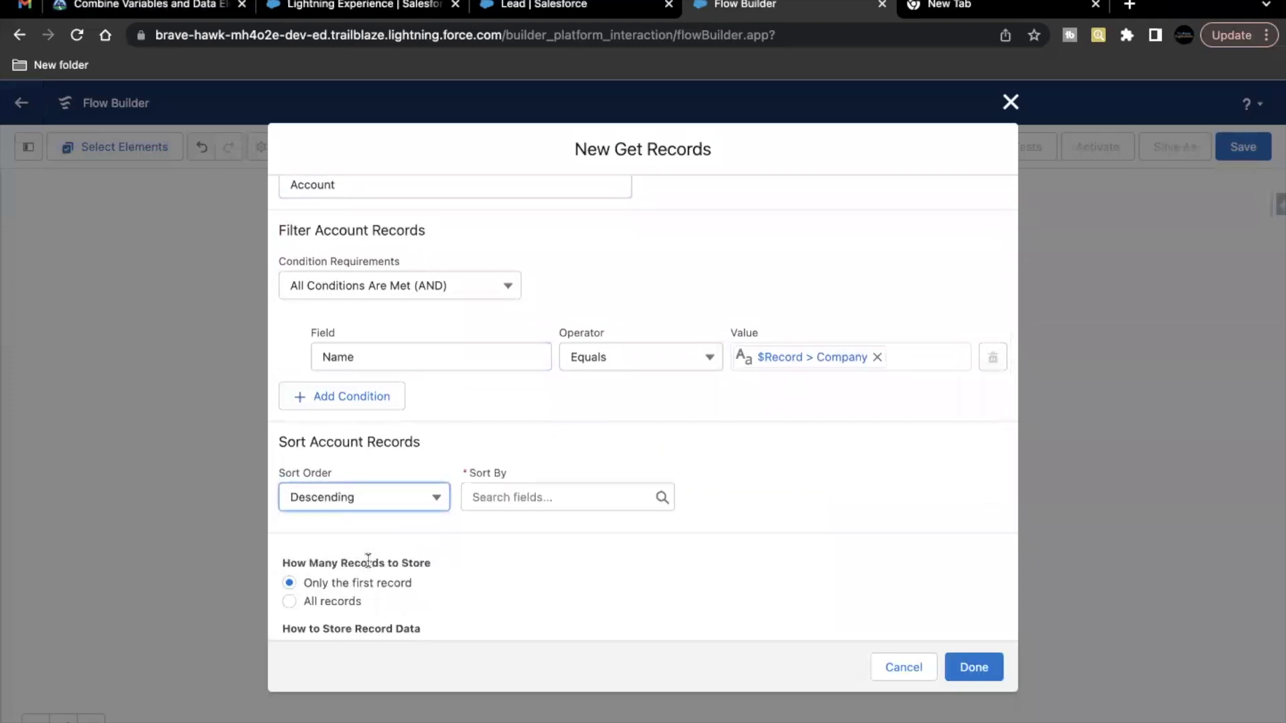
click(536, 496)
text(crea)
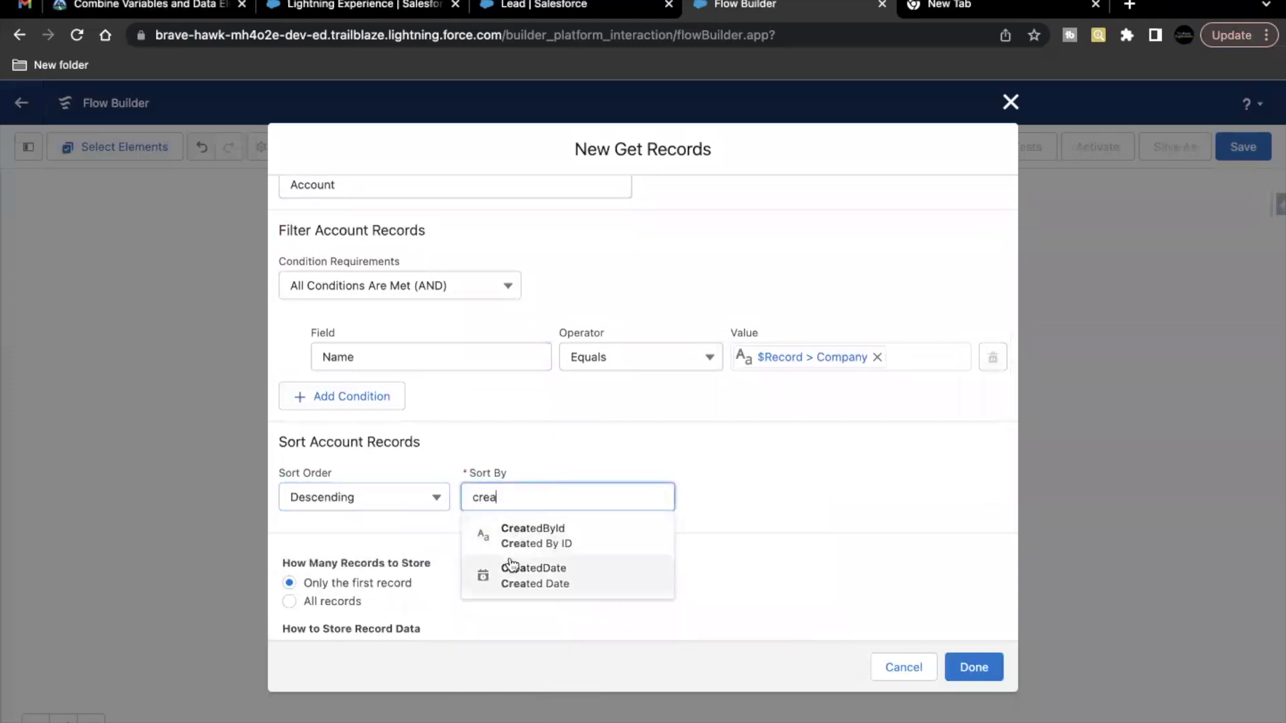
click(512, 571)
click(508, 524)
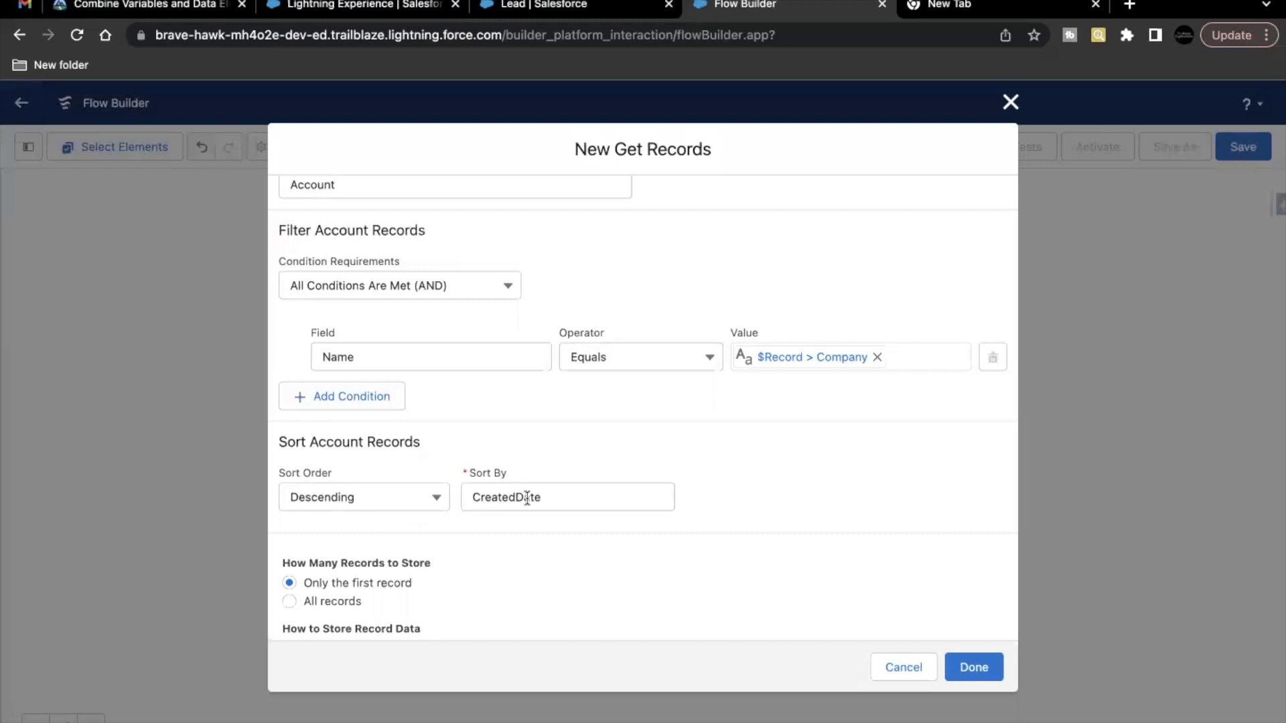
scroll(527, 497, down, 2)
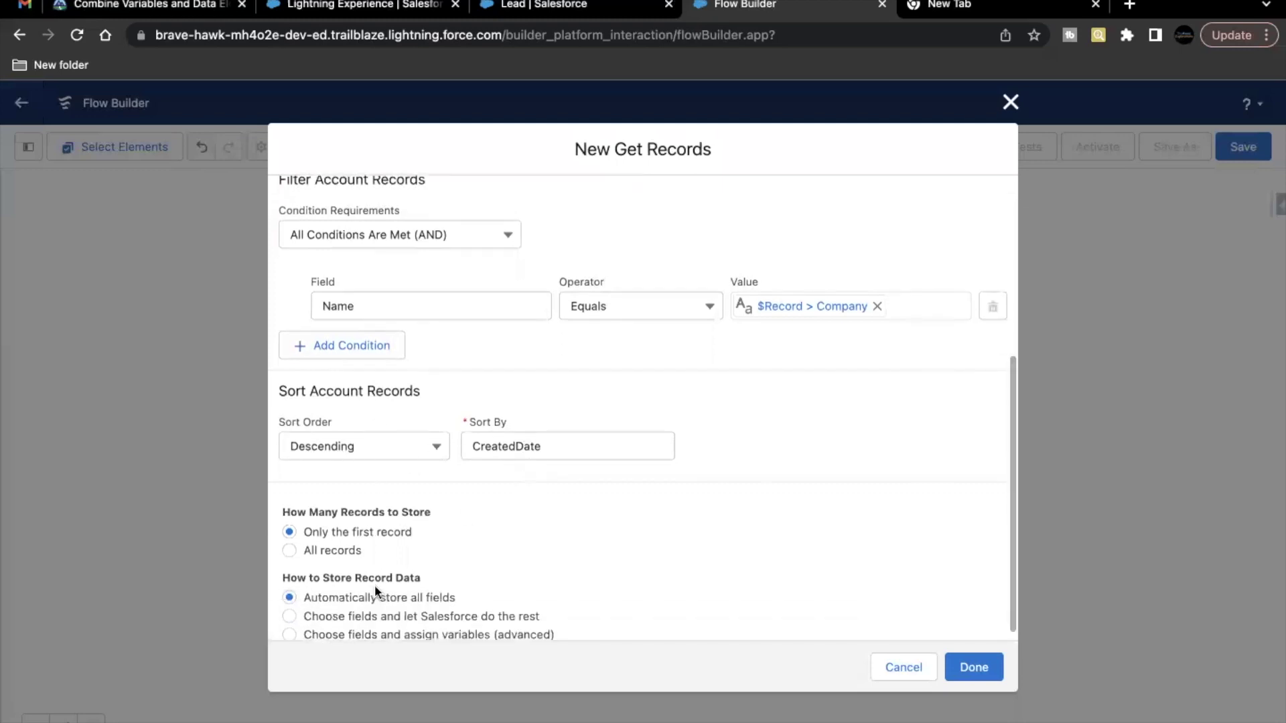
click(970, 666)
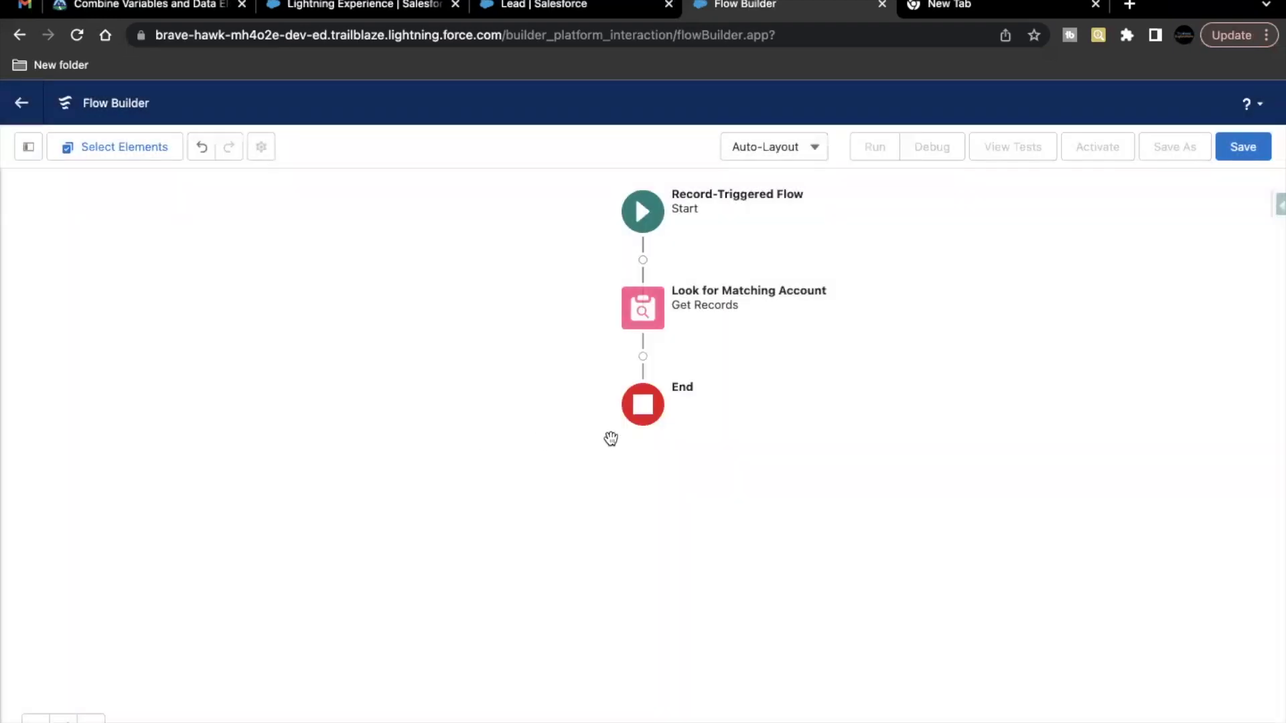
Step: Start a new Update Records element directly after the Look for Matching Account element
click(643, 356)
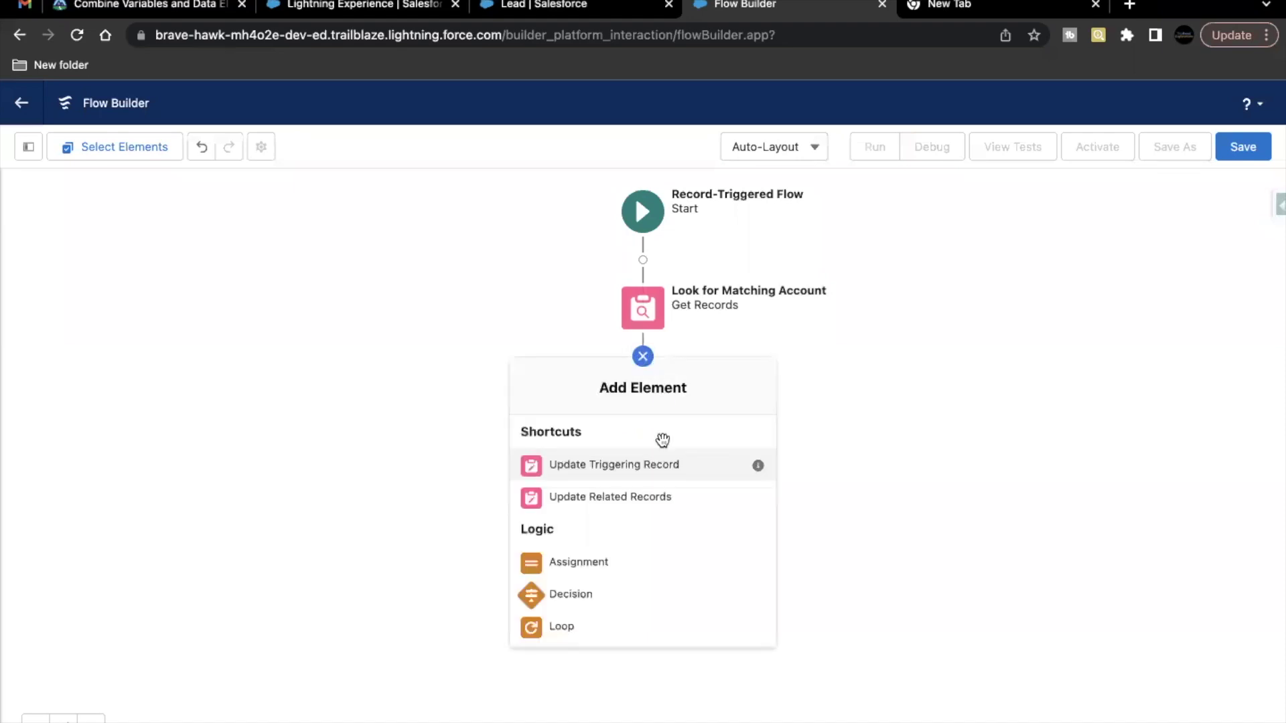
scroll(613, 572, down, 2)
scroll(612, 574, down, 1)
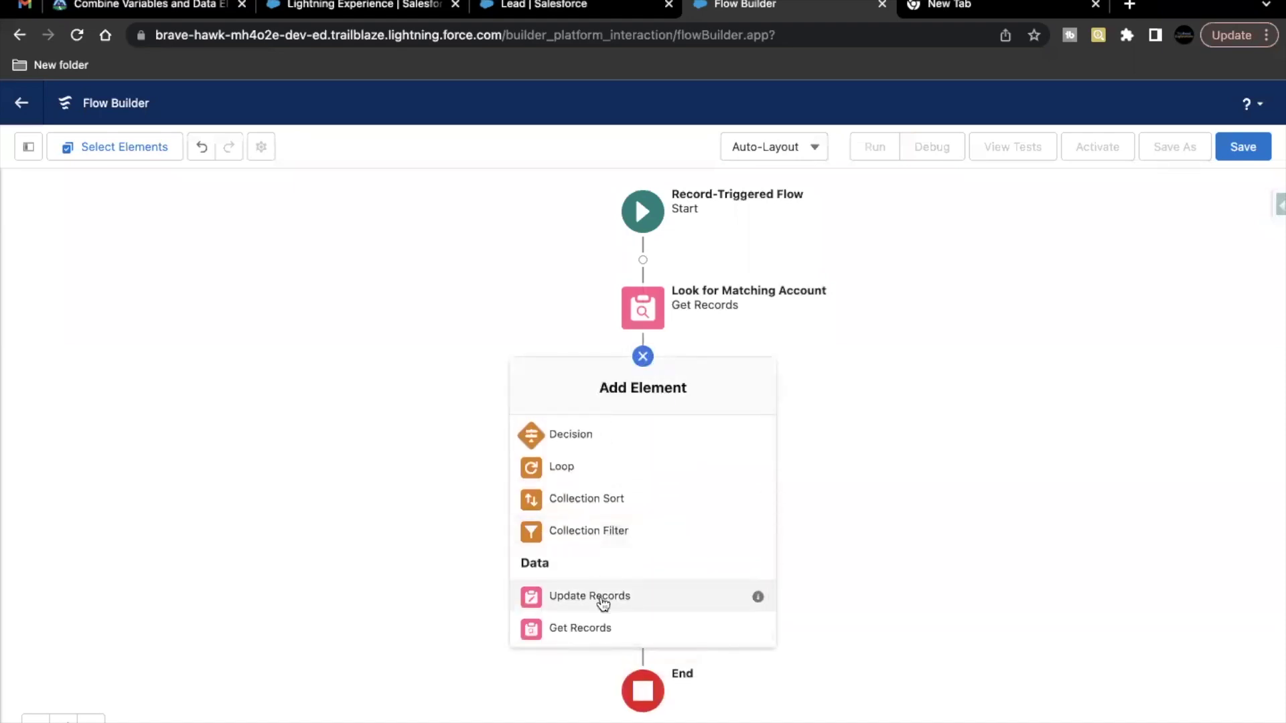
click(603, 597)
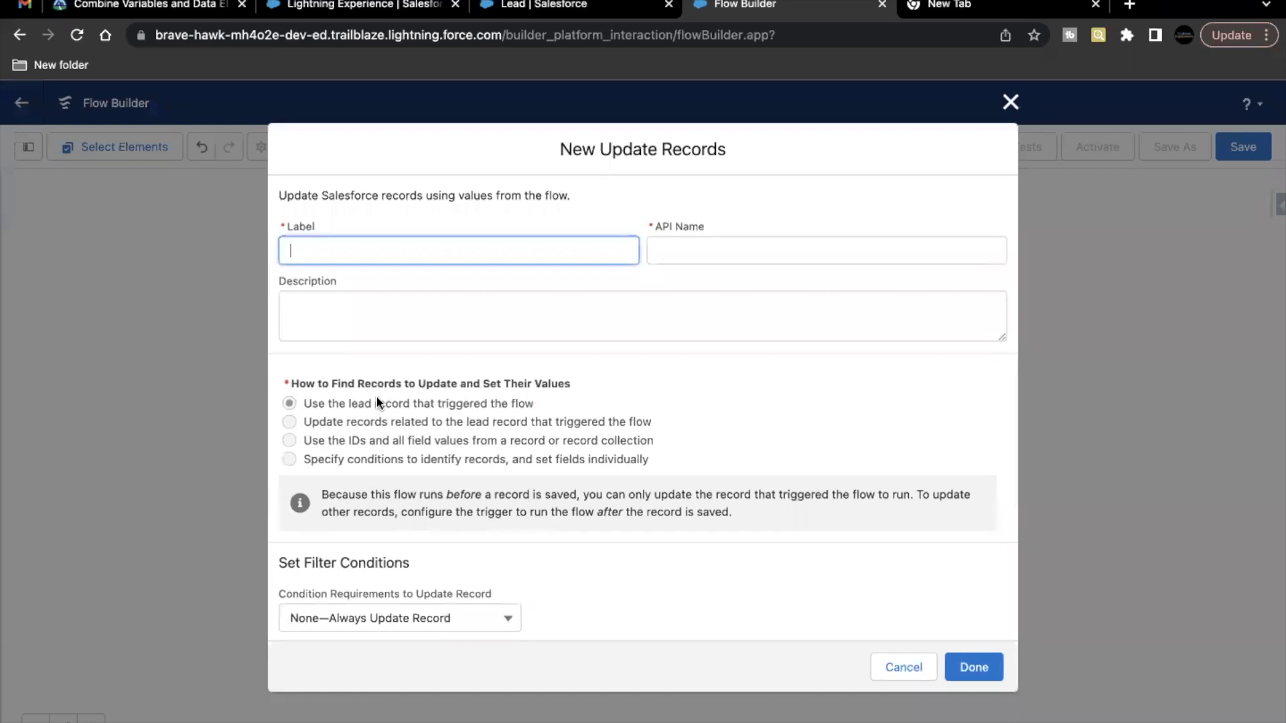
Step: Copy the label "Update Matching Account" from the Trailhead challenge and enter it as the Update Records element's label in Flow Builder
click(147, 7)
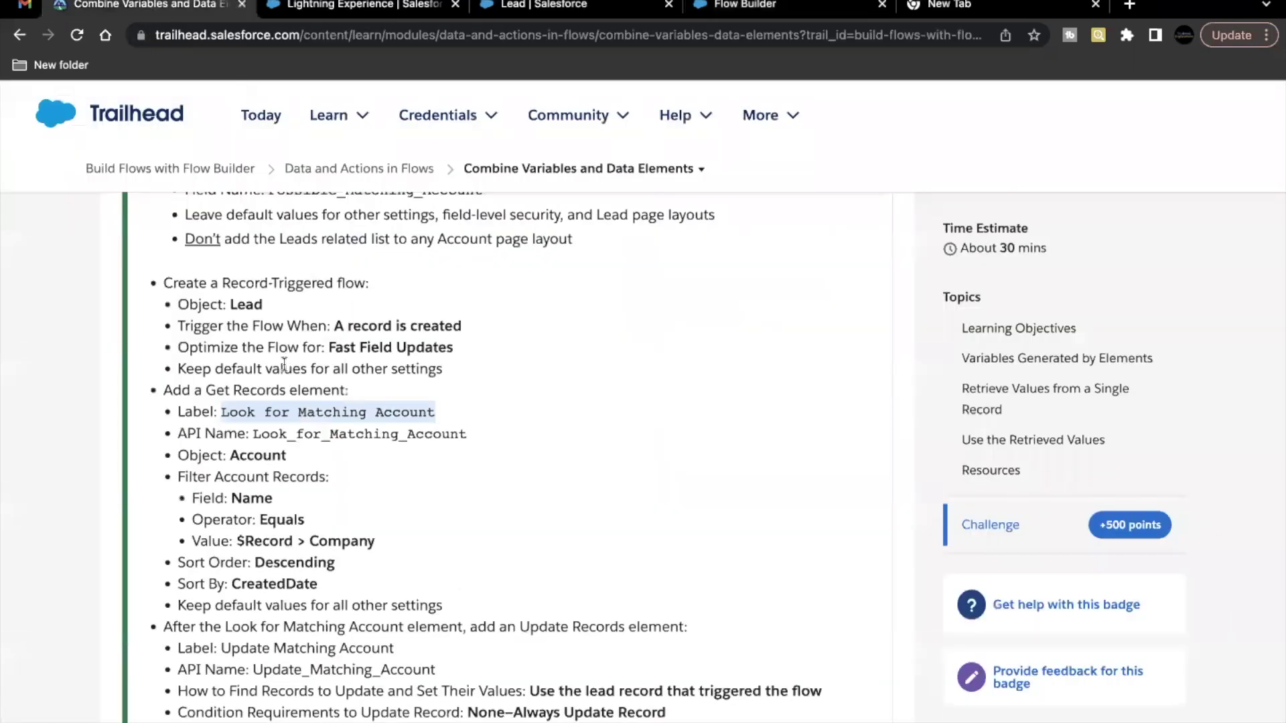
scroll(284, 365, down, 3)
drag(221, 440, 397, 440)
key(ctrl+c)
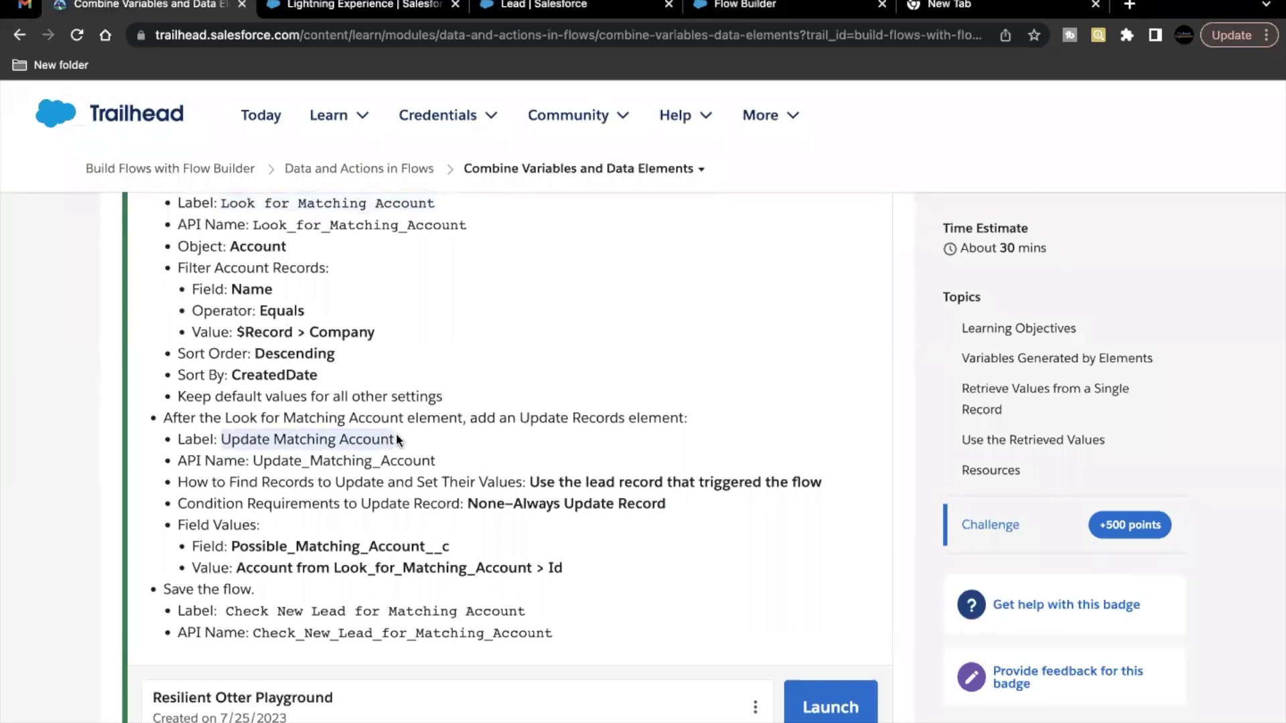
click(740, 6)
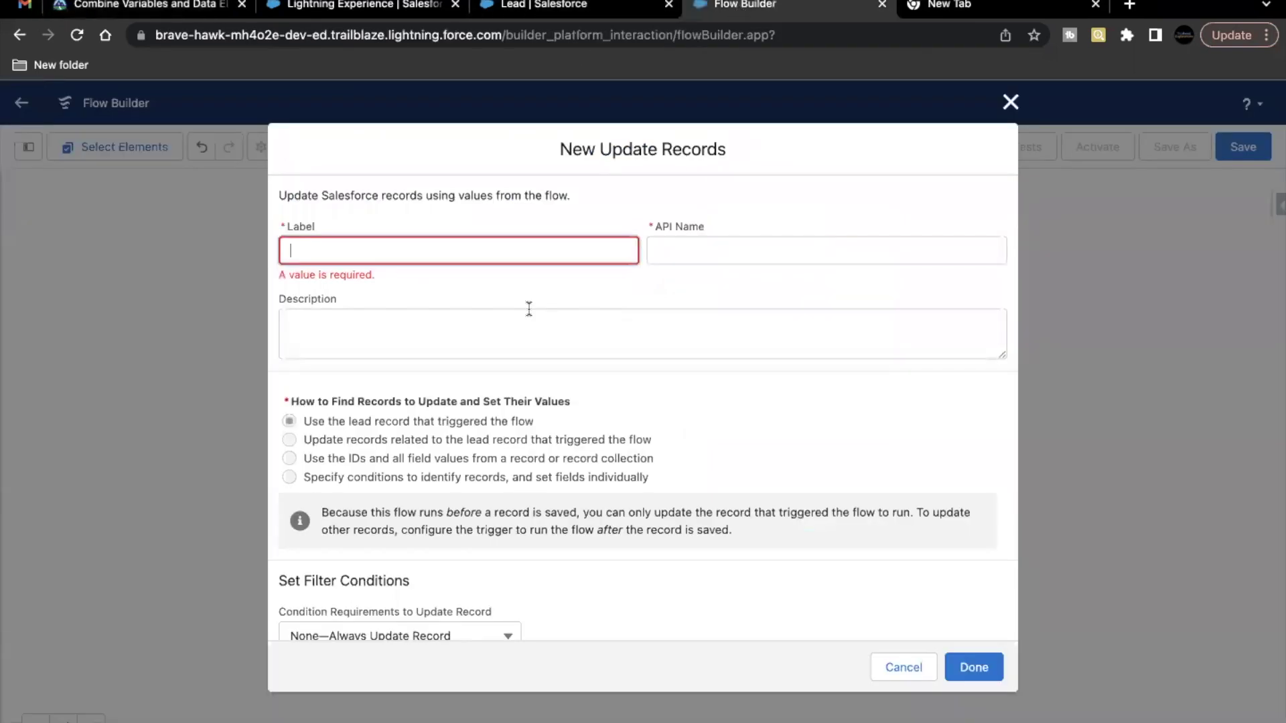
key(ctrl+v)
click(497, 321)
scroll(497, 322, down, 3)
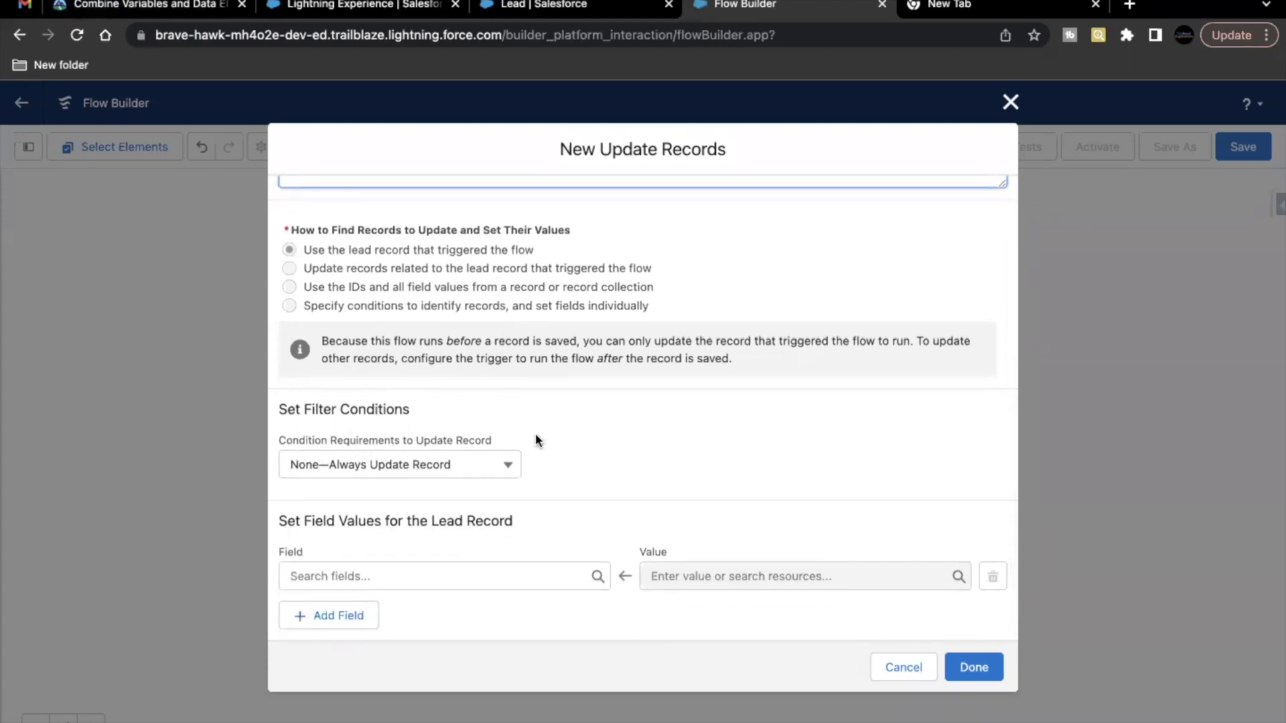
Step: Check the required field in the Trailhead challenge, and choose Possible_Matching_Account__c as the Lead field to update in Flow Builder
click(154, 4)
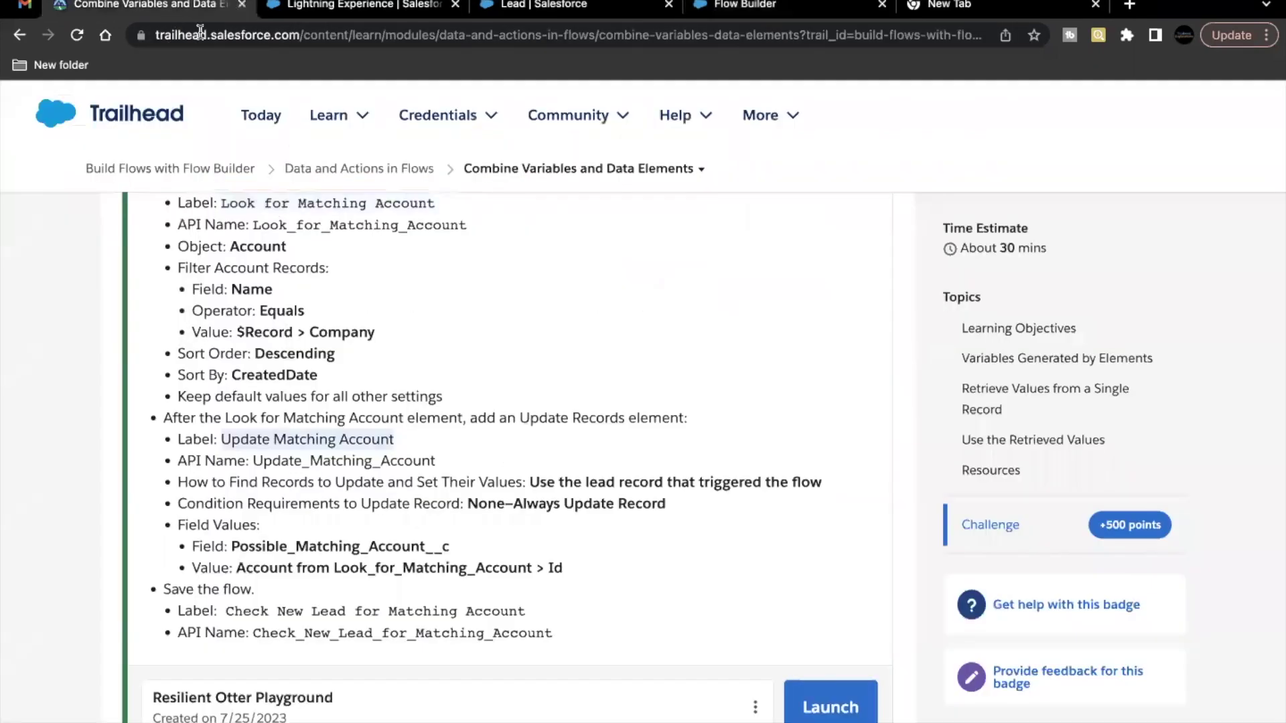
scroll(509, 457, down, 2)
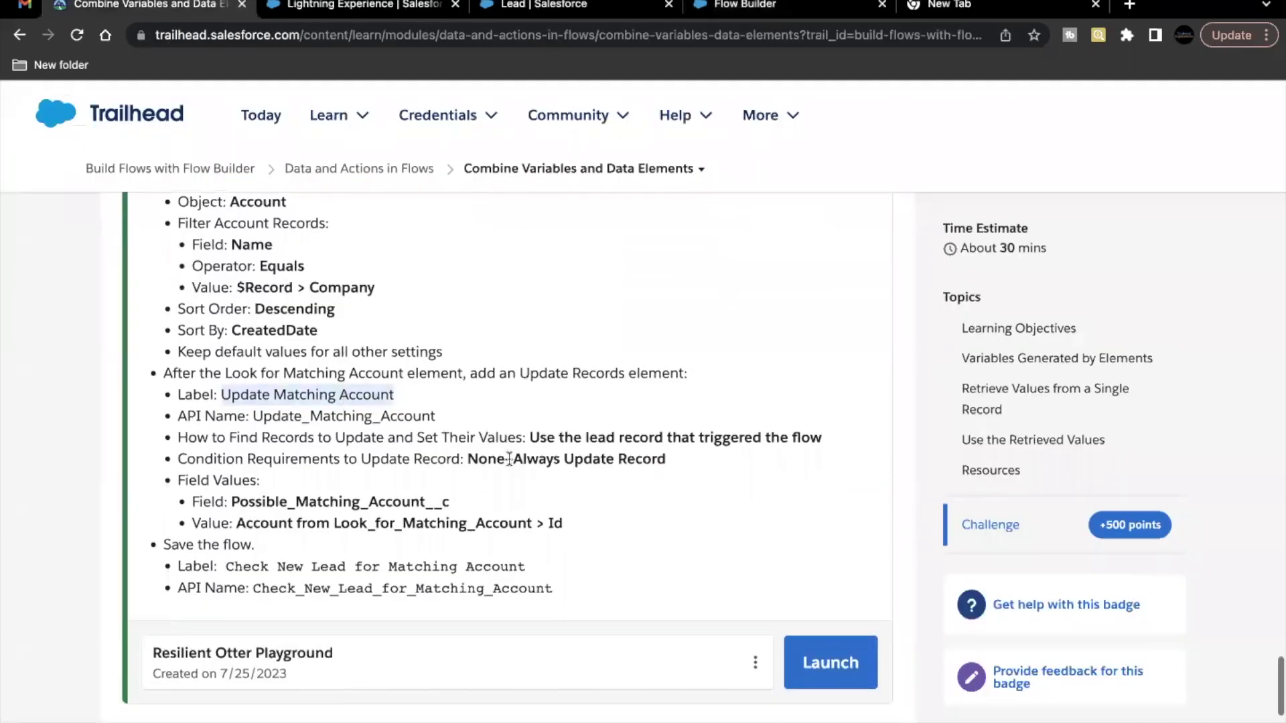
scroll(509, 457, down, 1)
drag(231, 482, 443, 478)
double_click(415, 488)
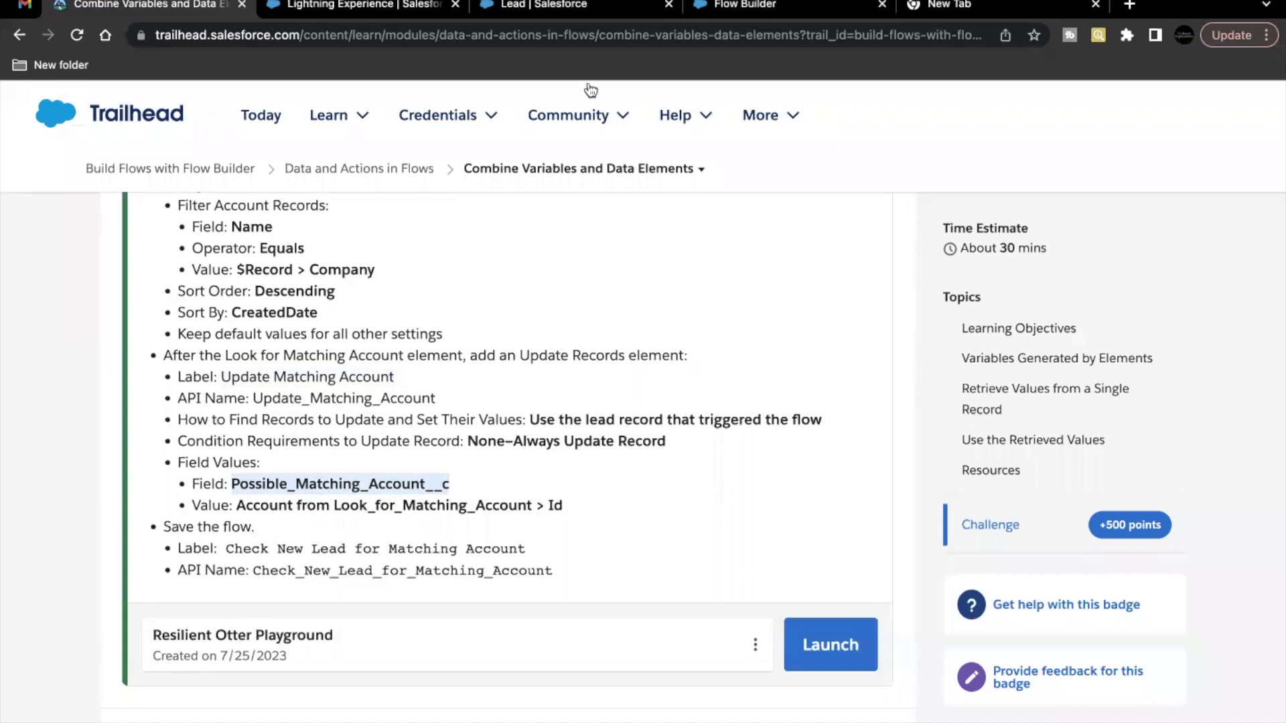
click(744, 10)
click(432, 579)
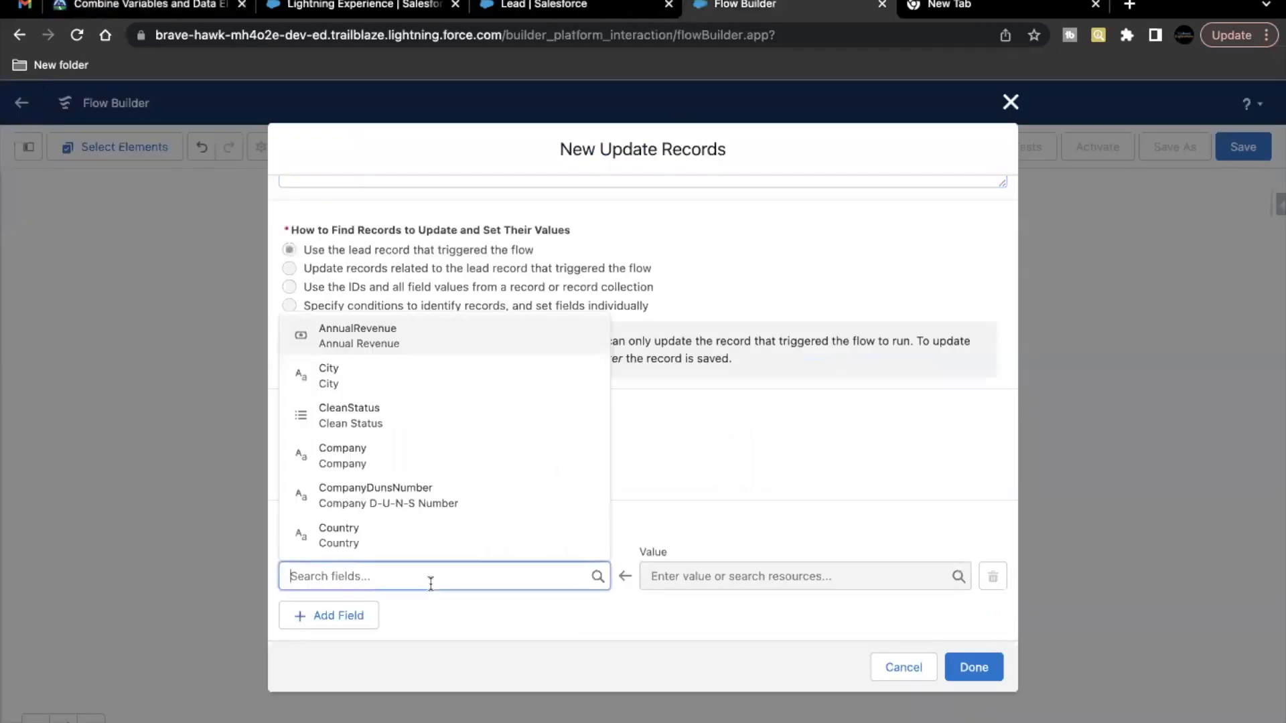
text(Poss)
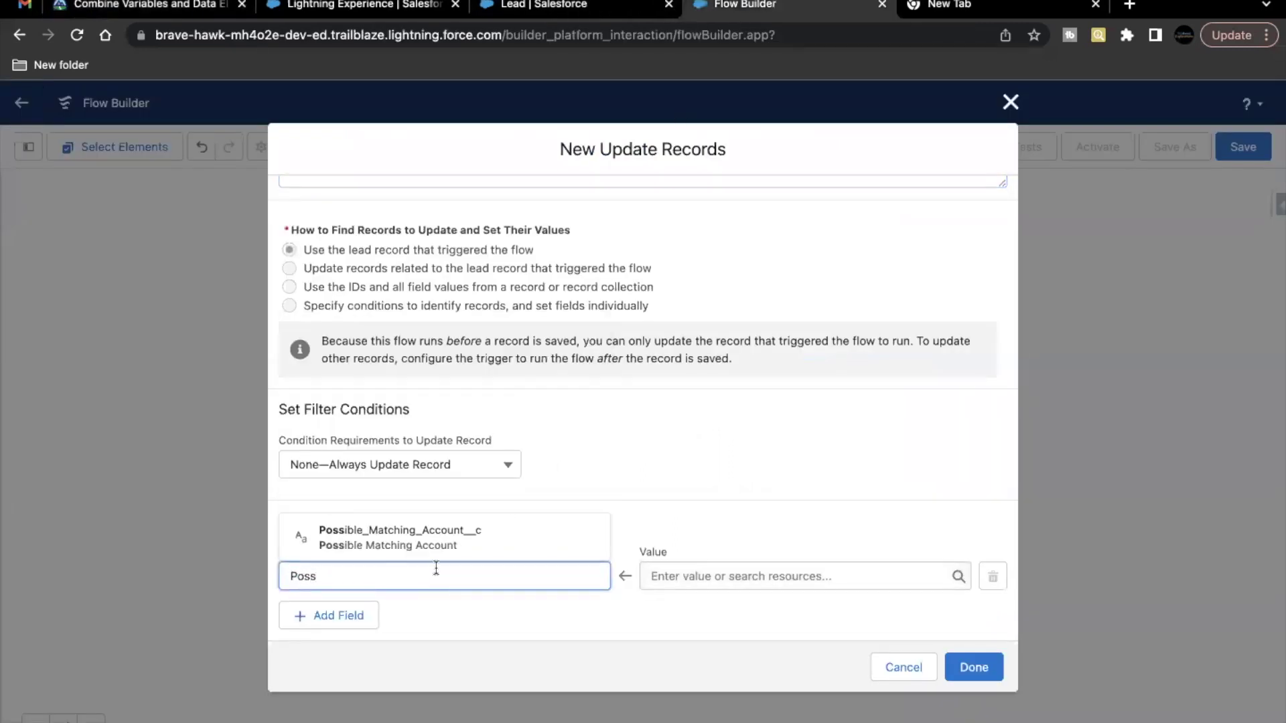
click(449, 546)
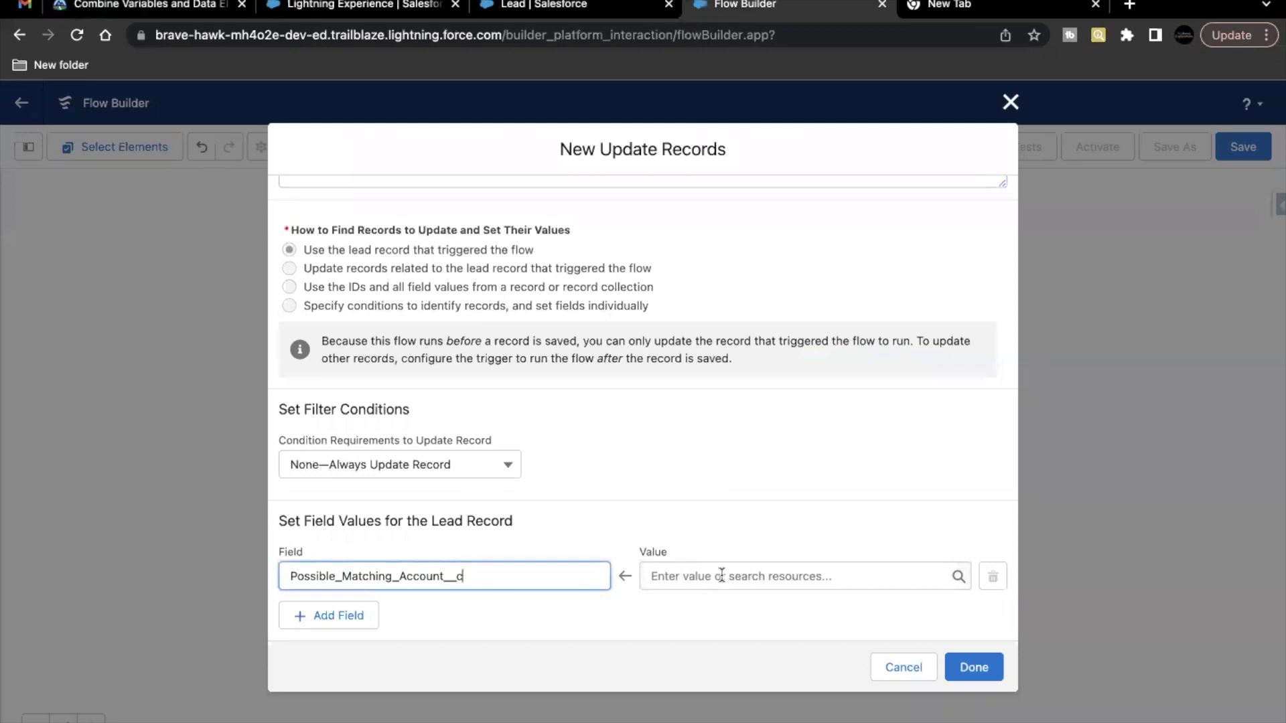
Step: Set the Possible_Matching_Account__c value to the Id field of Account from Look_for_Matching_Account
click(721, 576)
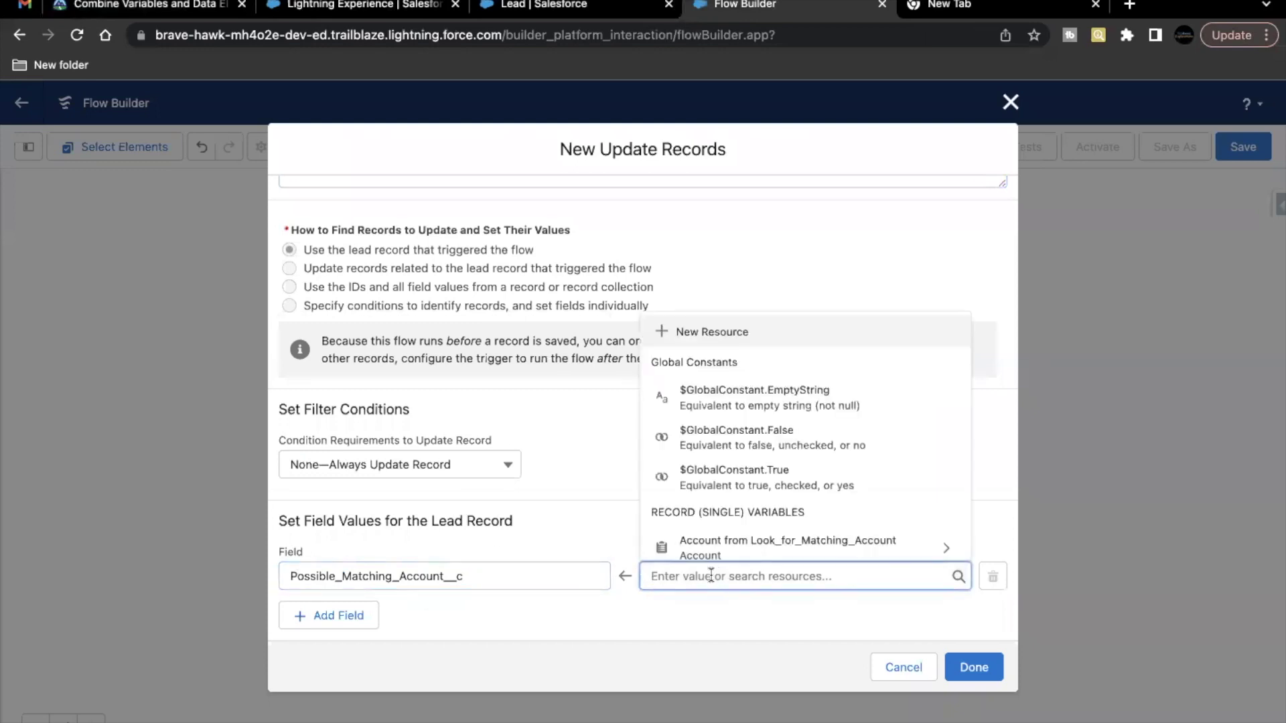
scroll(819, 459, down, 2)
click(818, 458)
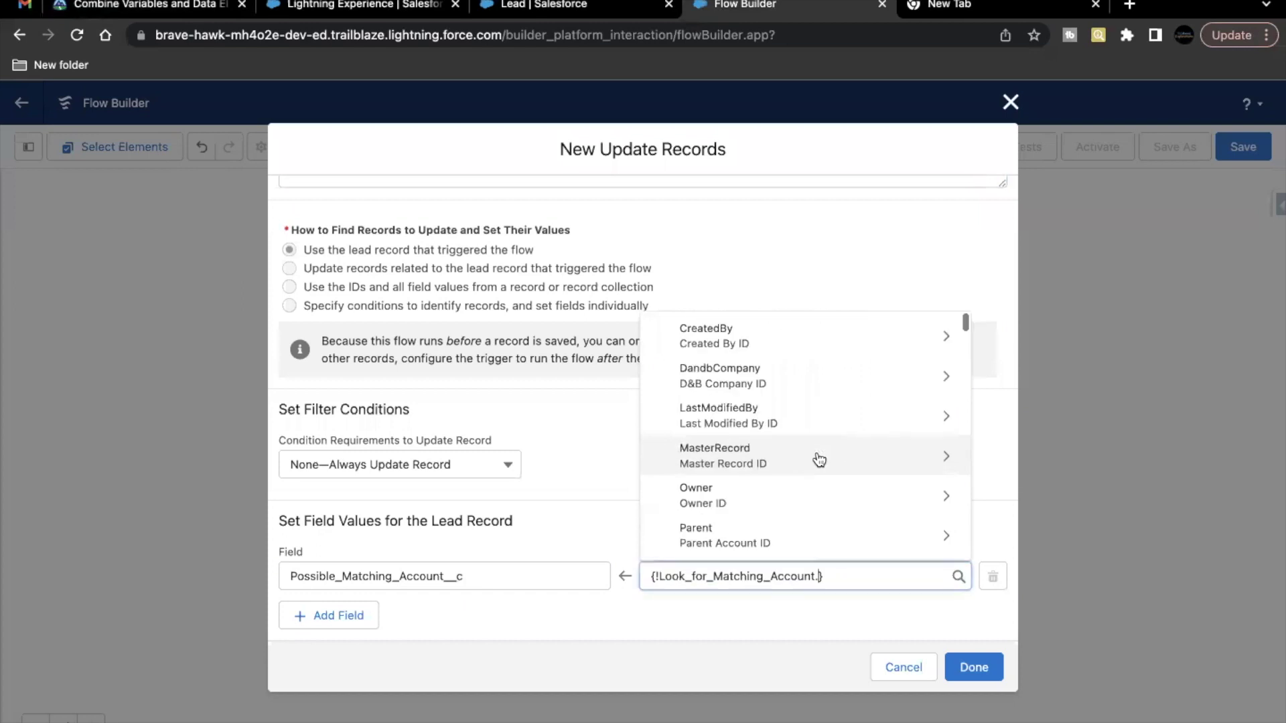
text(Id)
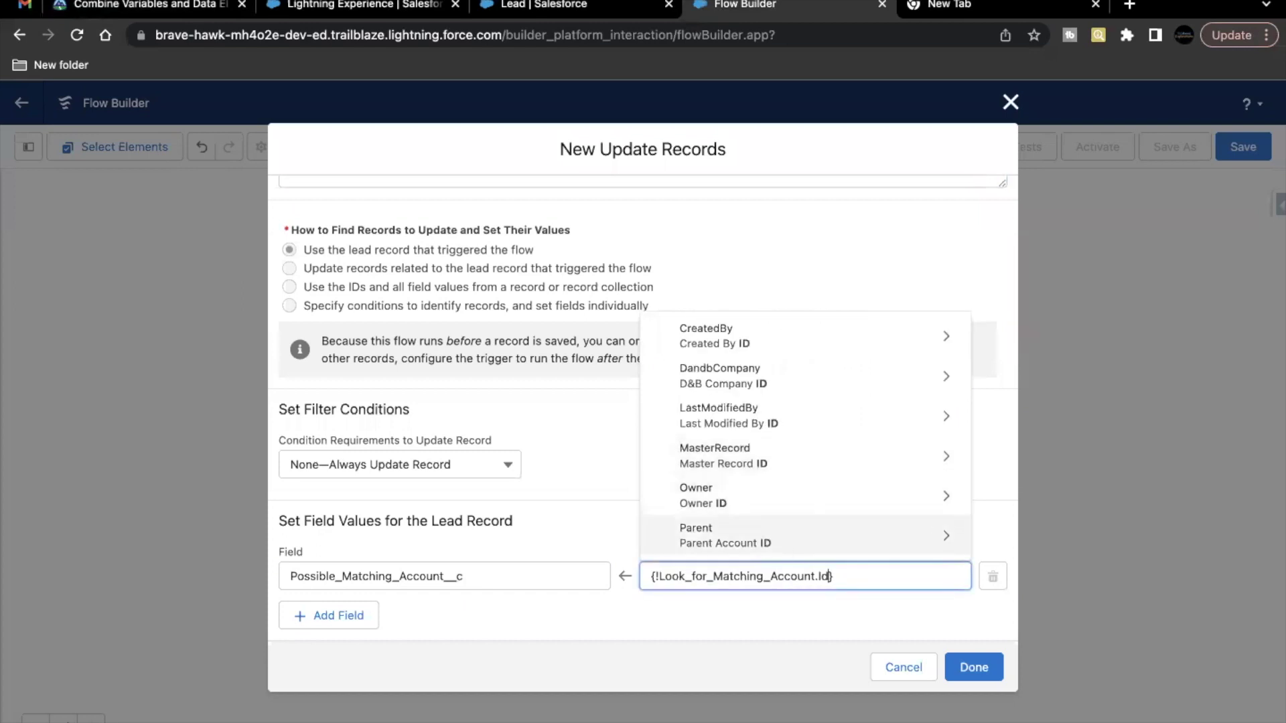
scroll(765, 521, down, 1)
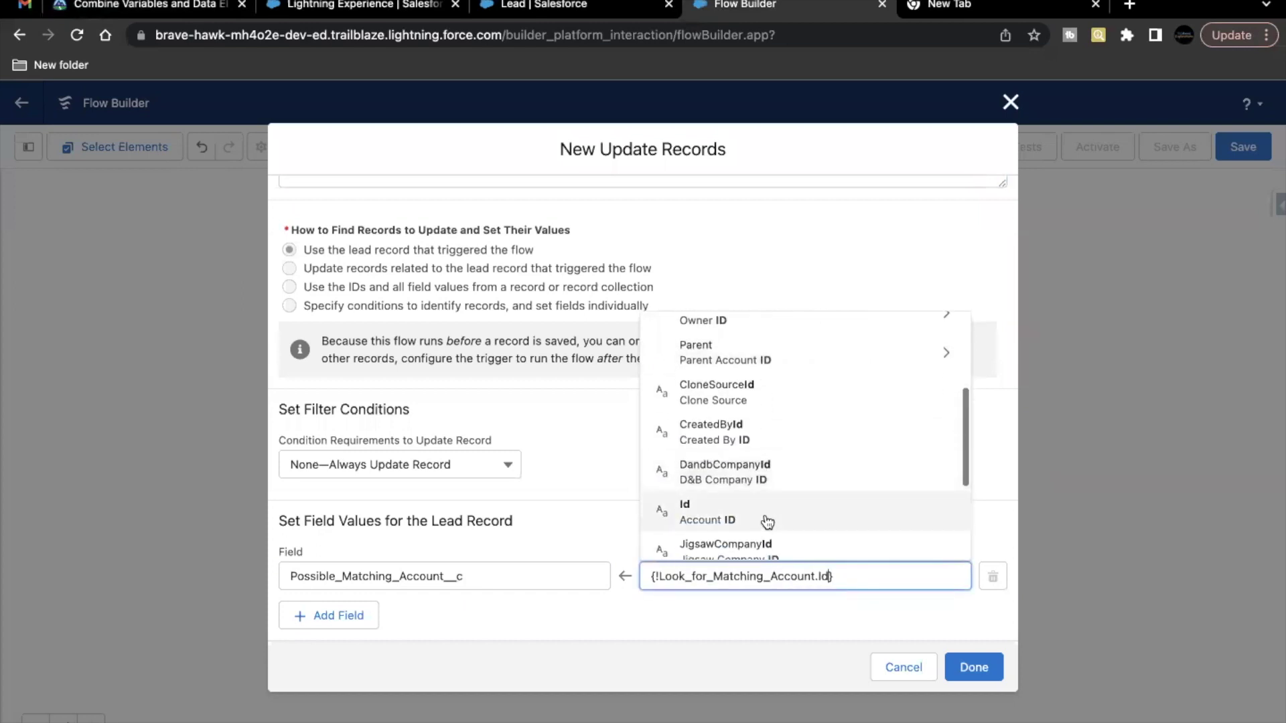
click(764, 520)
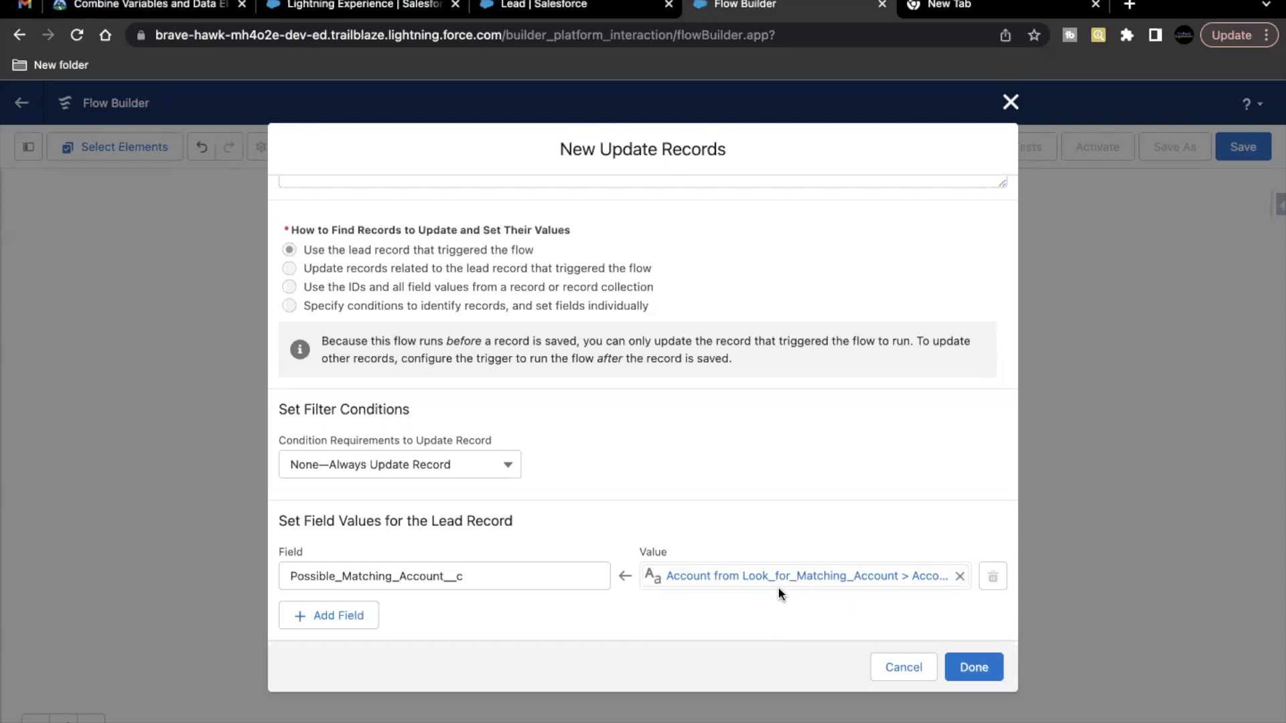
Step: Finish the Update Records element, copy the flow label from the Trailhead challenge, and save the flow as "Check New Lead for Matching Account"
click(971, 666)
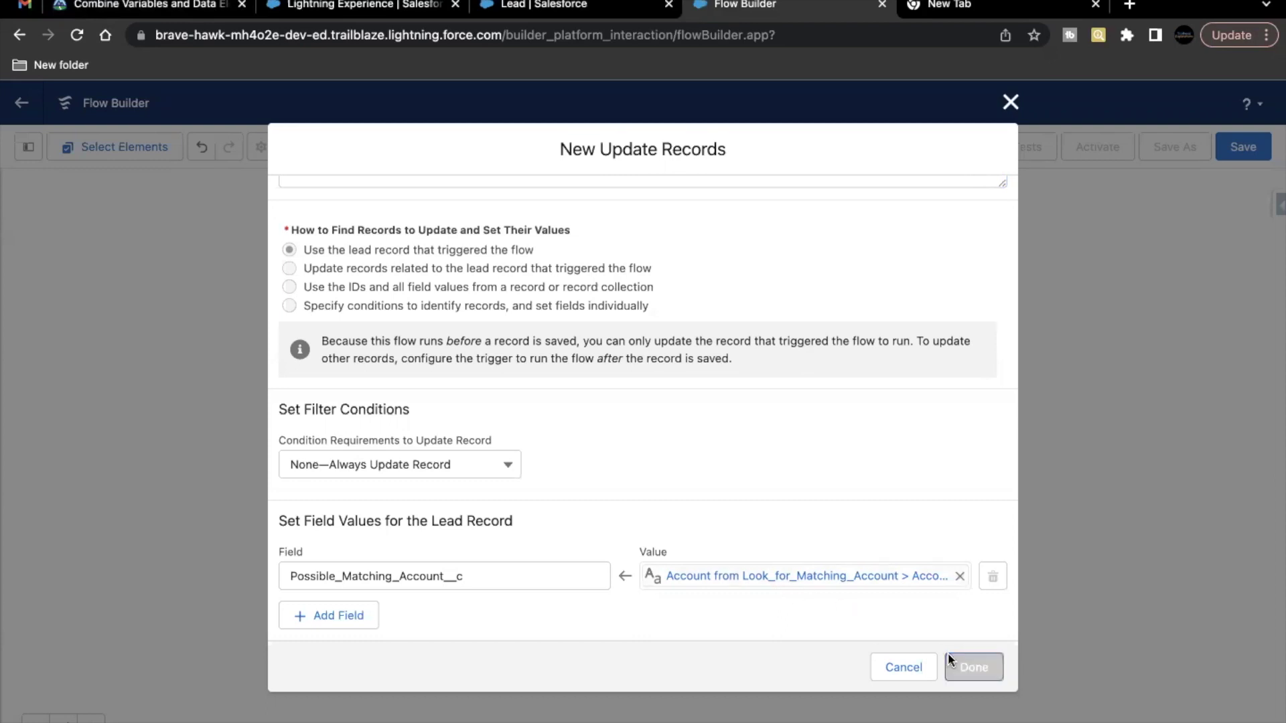
click(144, 8)
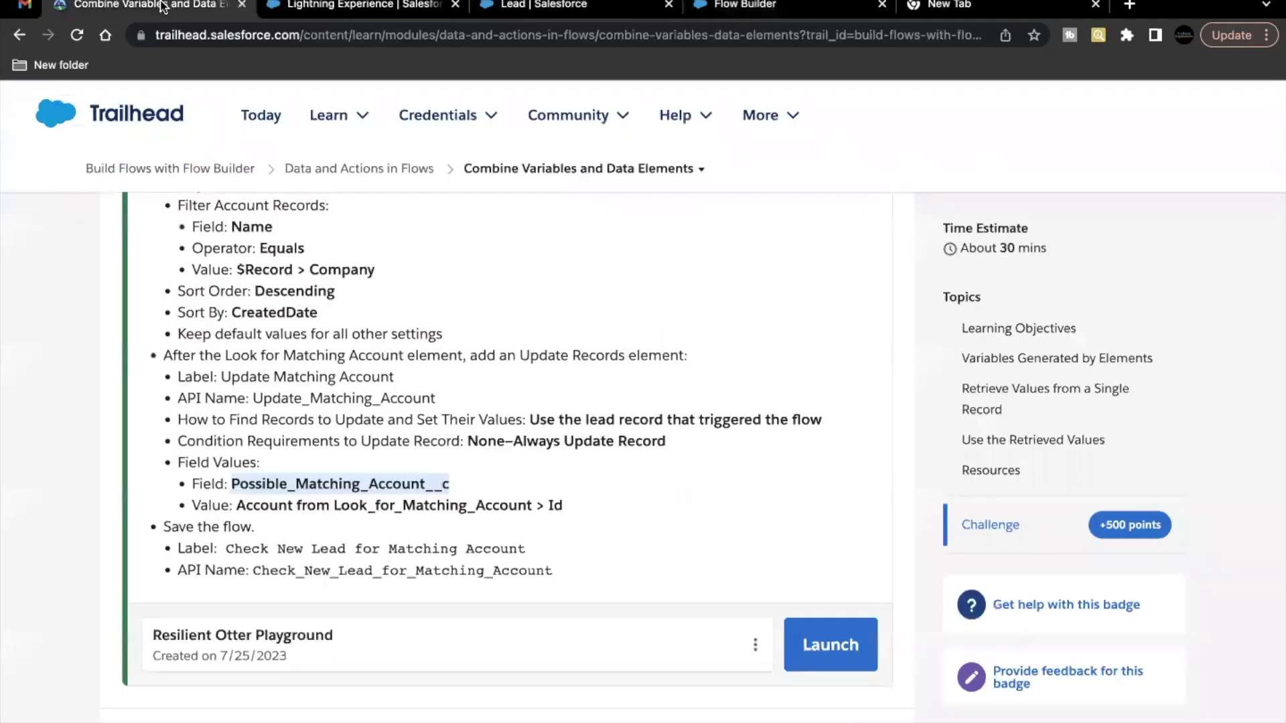
scroll(406, 449, down, 3)
drag(241, 462, 528, 461)
key(ctrl+c)
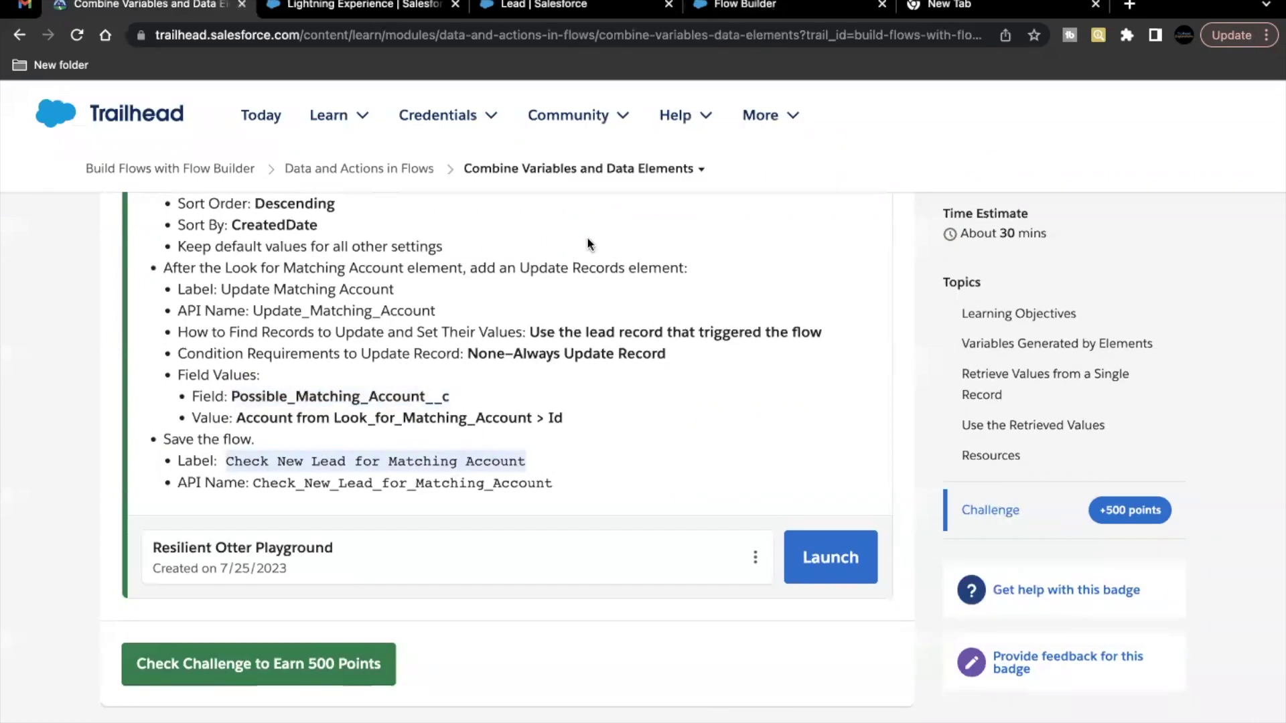
click(734, 8)
click(1243, 147)
key(ctrl+v)
click(730, 399)
click(973, 534)
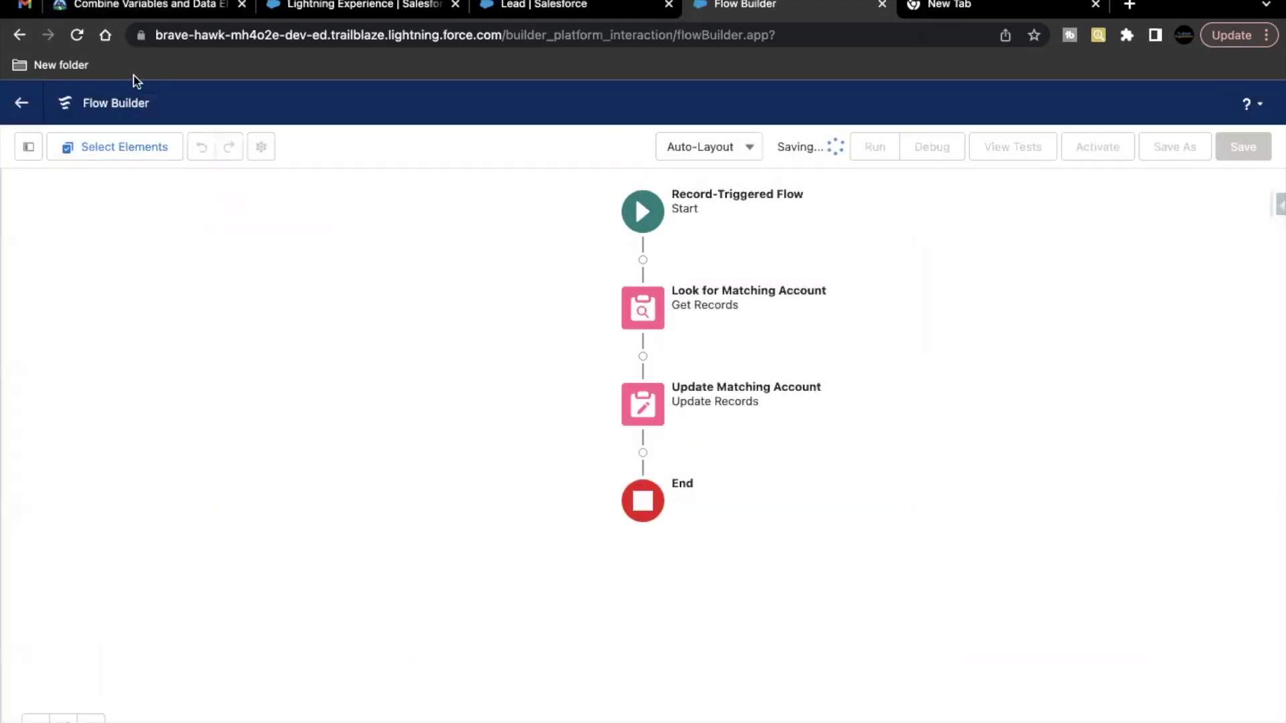
Step: Review the flow requirements in the Trailhead challenge, and open the Accounts list in the playground org
click(168, 5)
scroll(354, 411, down, 1)
scroll(354, 411, up, 2)
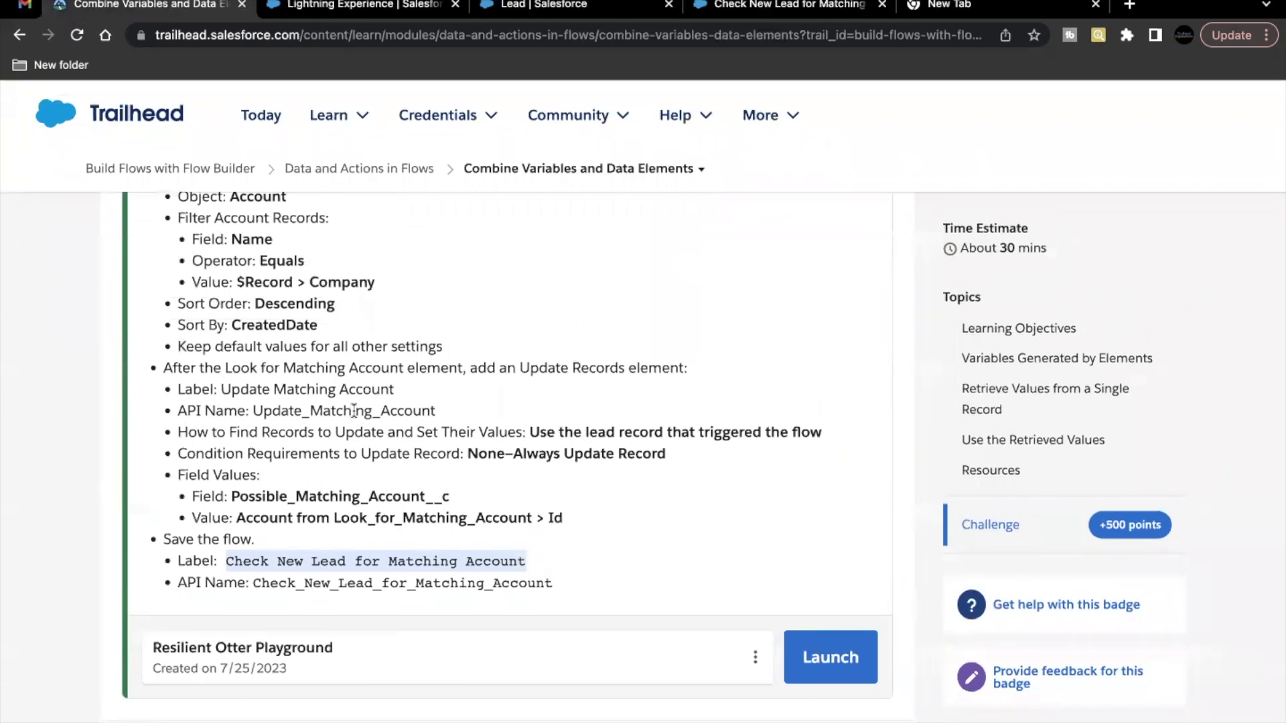
click(780, 6)
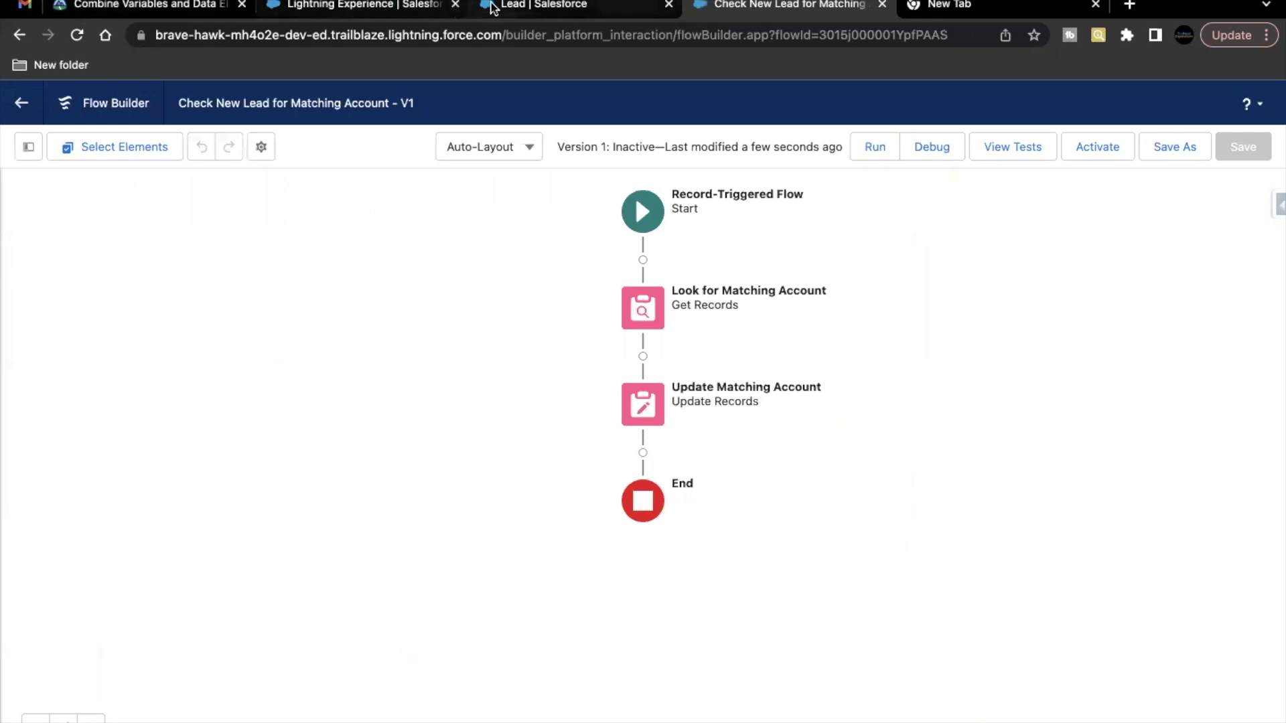
click(412, 6)
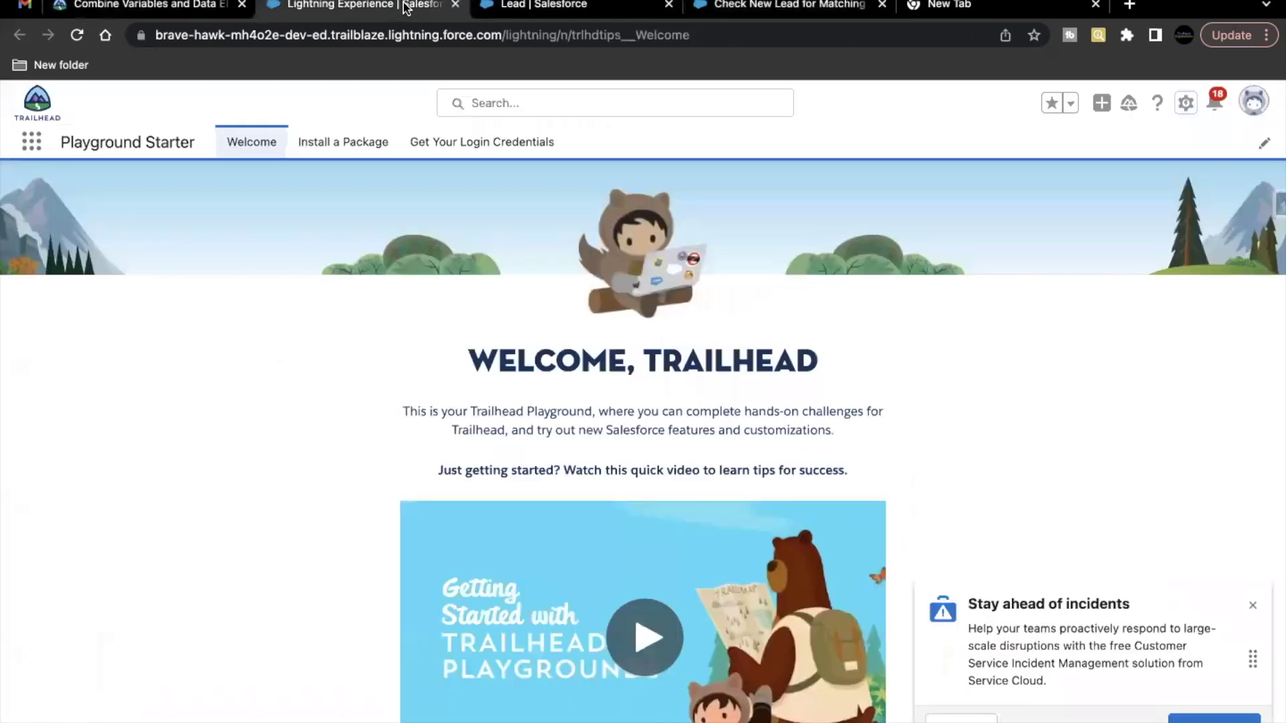
click(32, 141)
text(Acco)
click(63, 302)
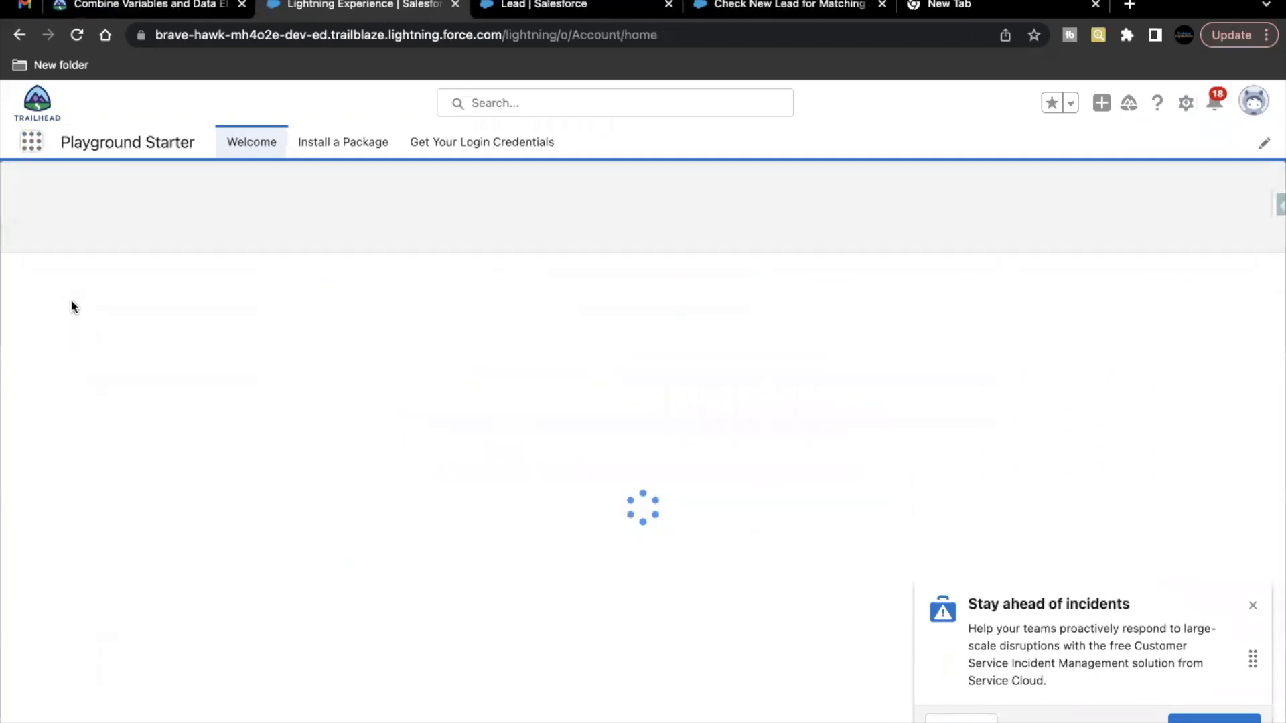
Step: Create and save a new account with the account name "ABC Corps."
click(1173, 188)
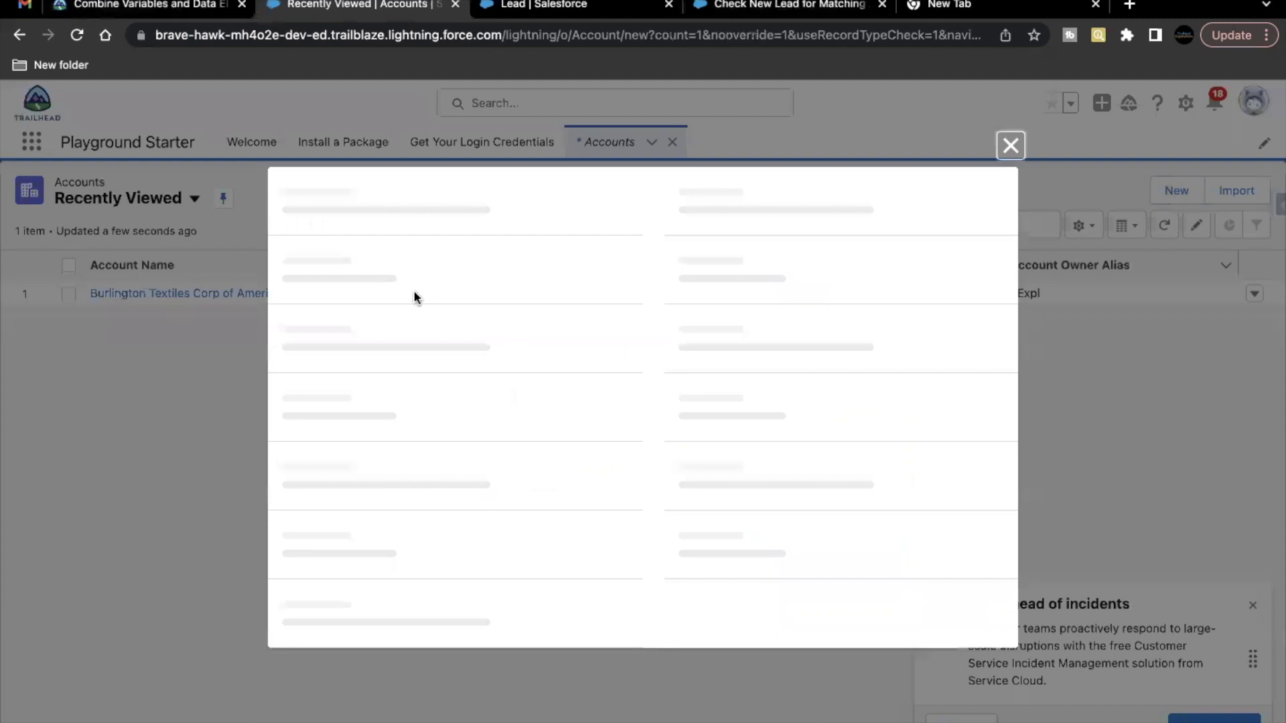
click(399, 342)
text(ABC CO)
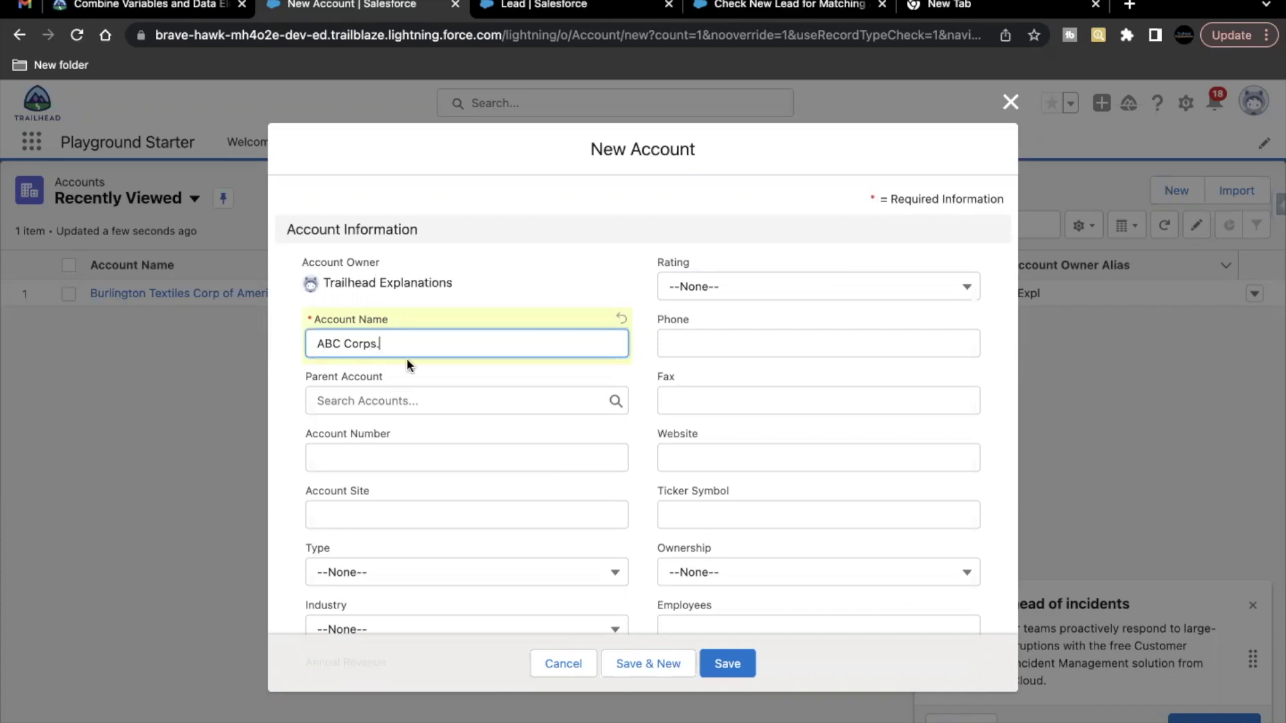
scroll(615, 509, down, 3)
scroll(615, 509, up, 3)
click(742, 665)
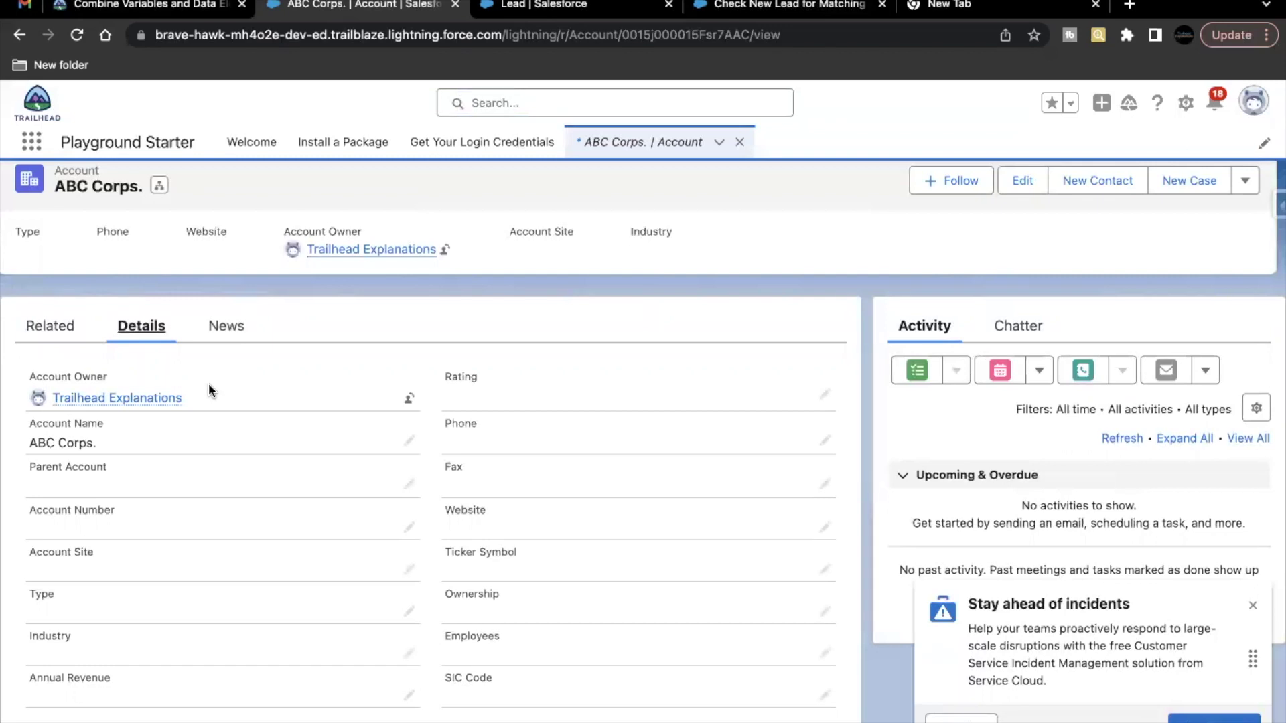
drag(98, 440, 32, 443)
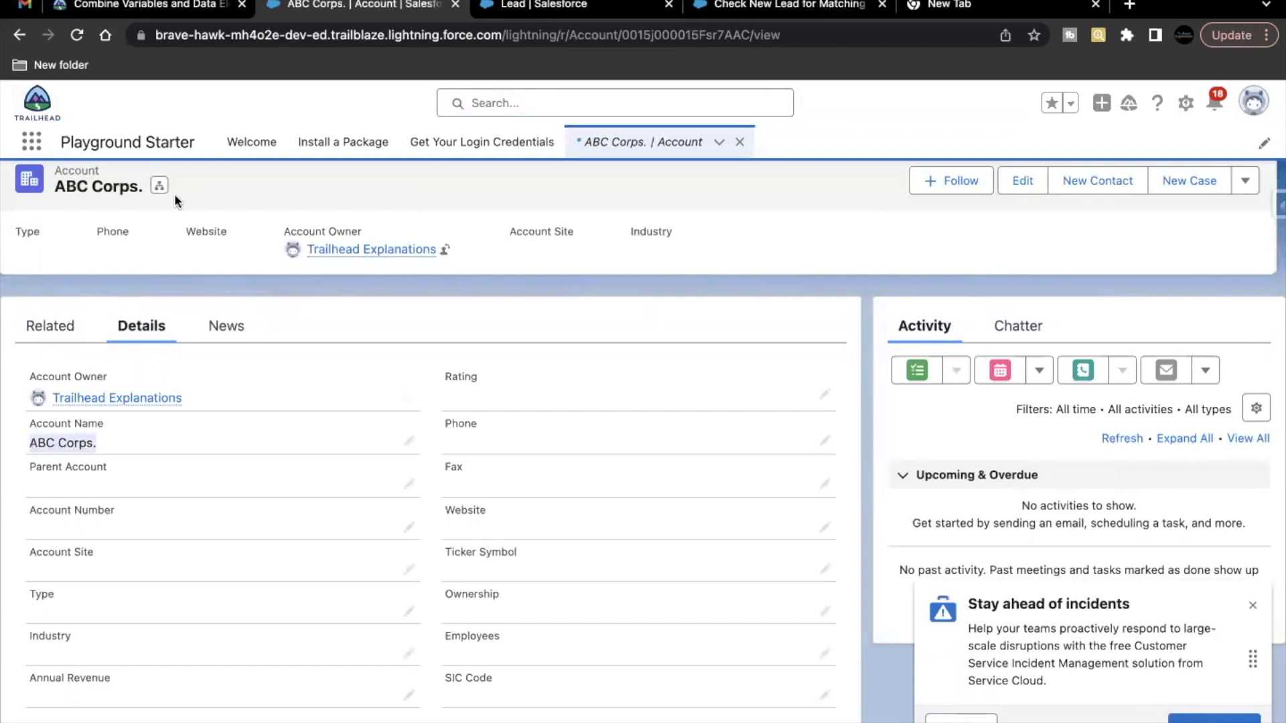
Step: Open the Leads list and start a new lead with first name "Testing" and last name "Lead"
click(32, 141)
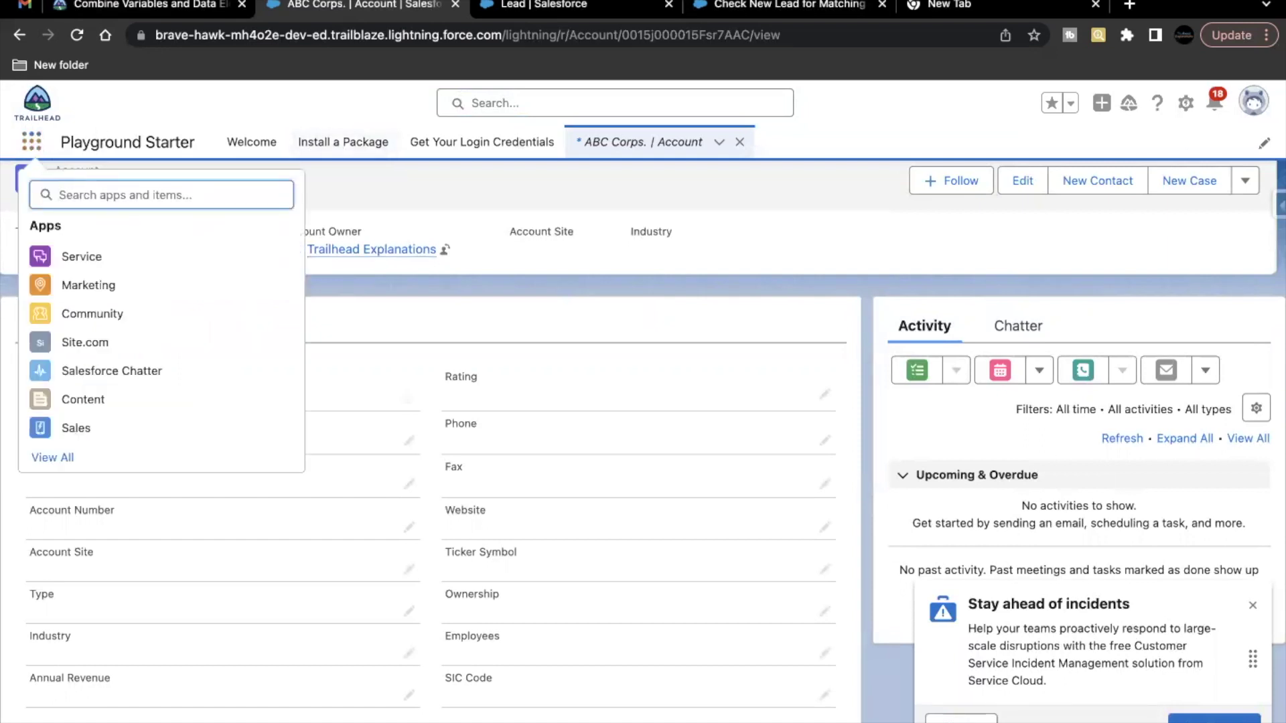
text(lea)
click(42, 309)
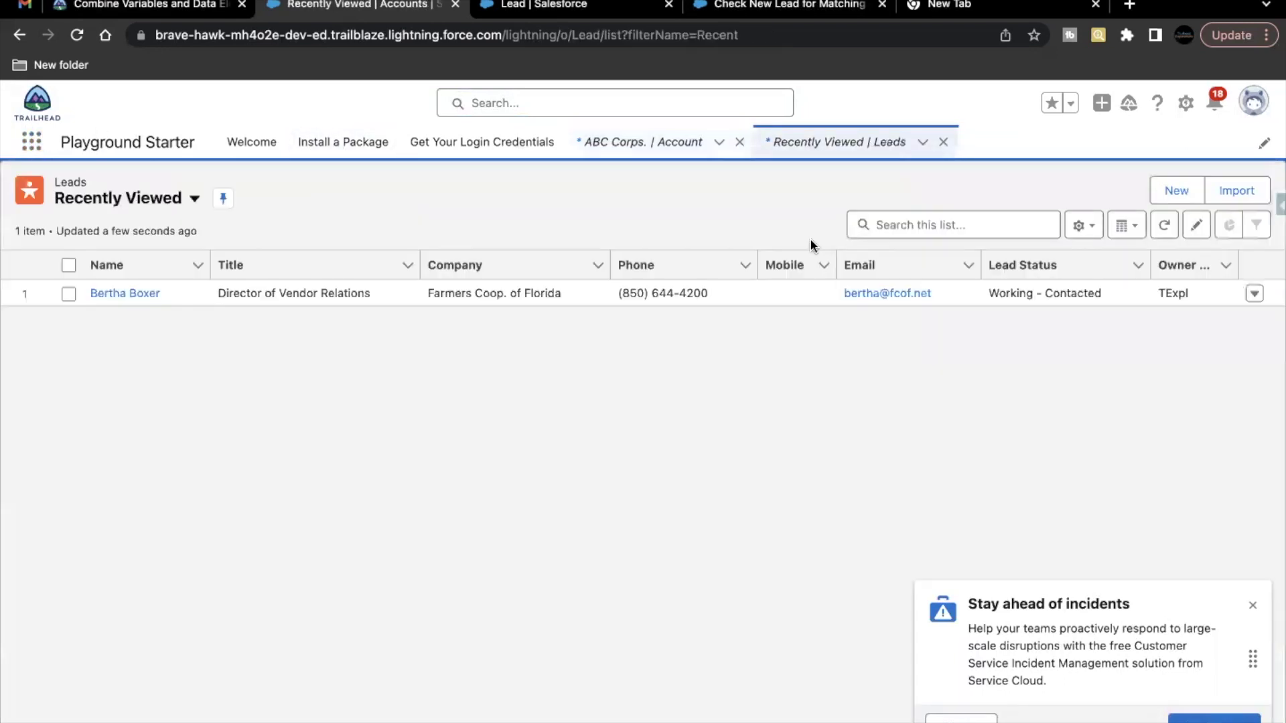
click(790, 198)
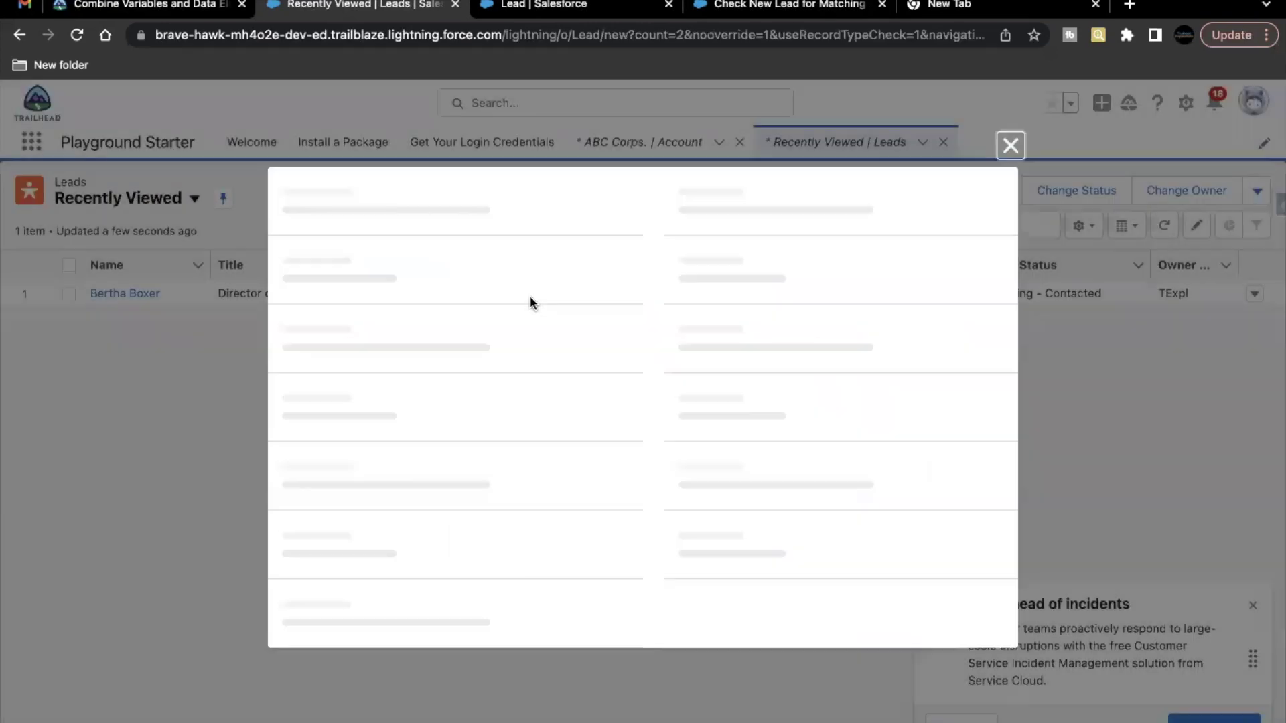
click(417, 415)
text(T)
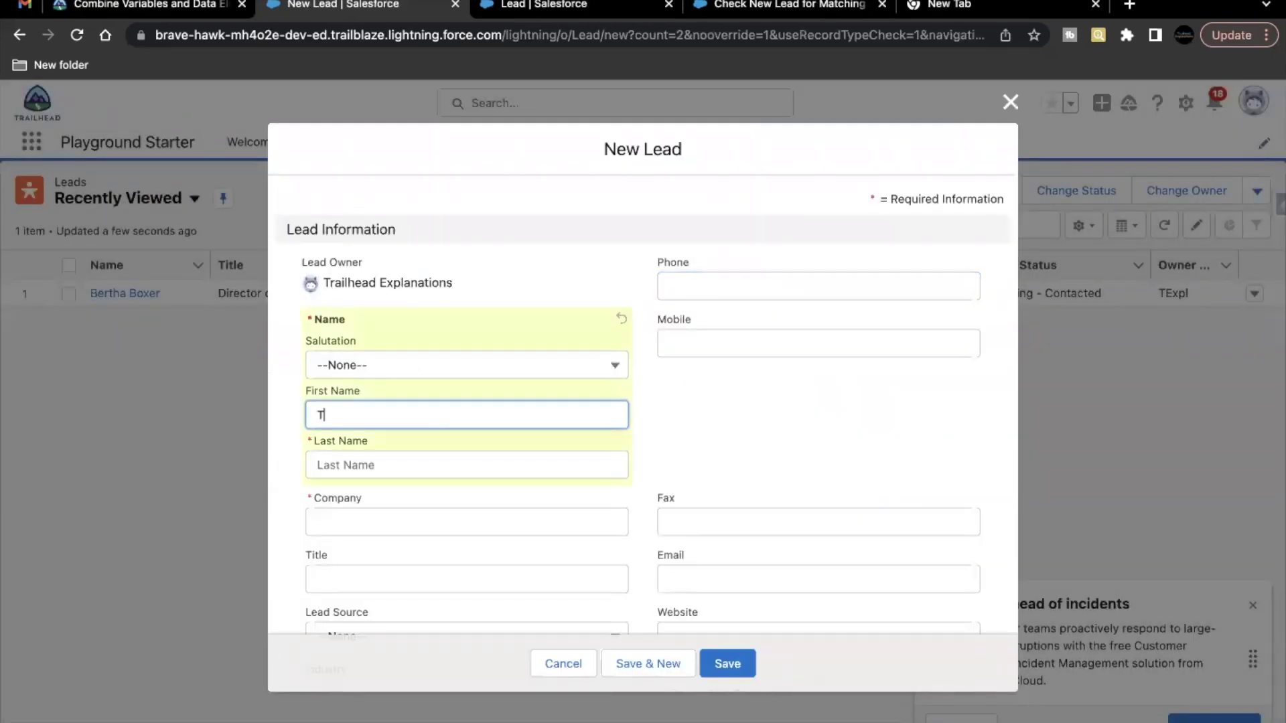
text(esting)
key(Tab)
text(Lead)
Step: Set the lead's company to "ABC Corps.", leave Possible Matching Account empty, and save the lead
scroll(396, 438, down, 1)
click(367, 469)
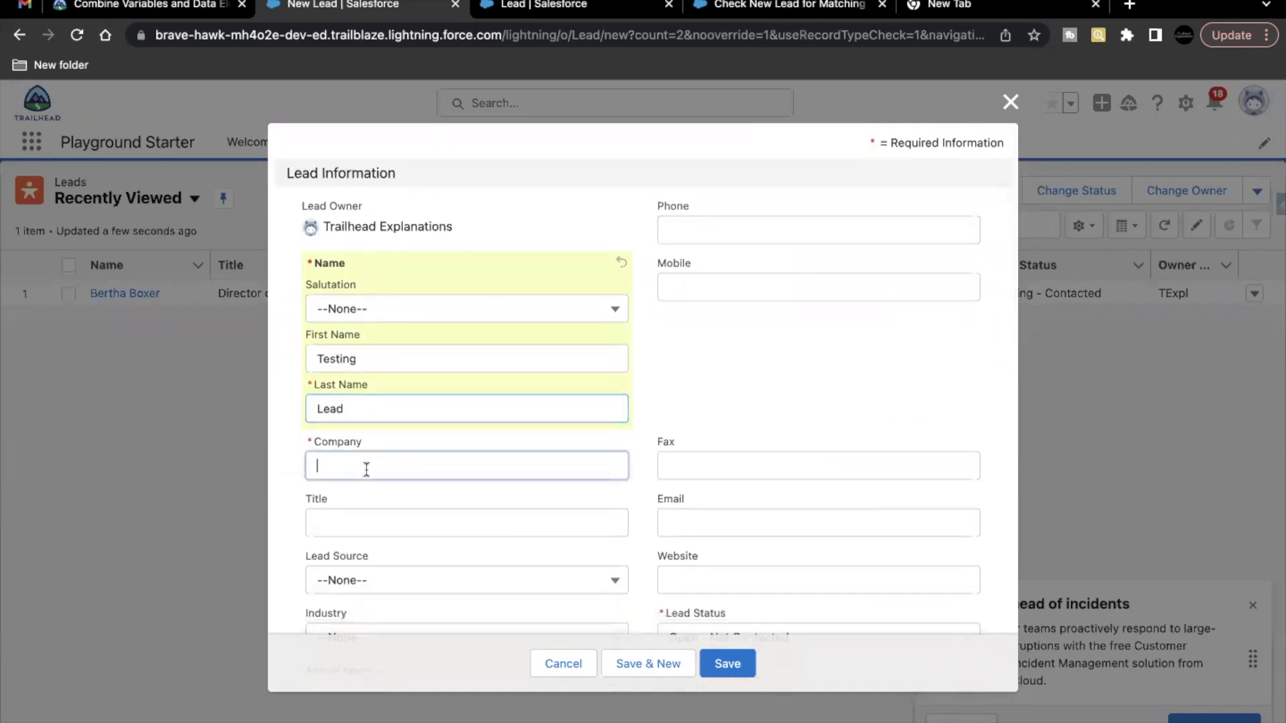
click(374, 442)
click(316, 462)
text(ABC Corps.)
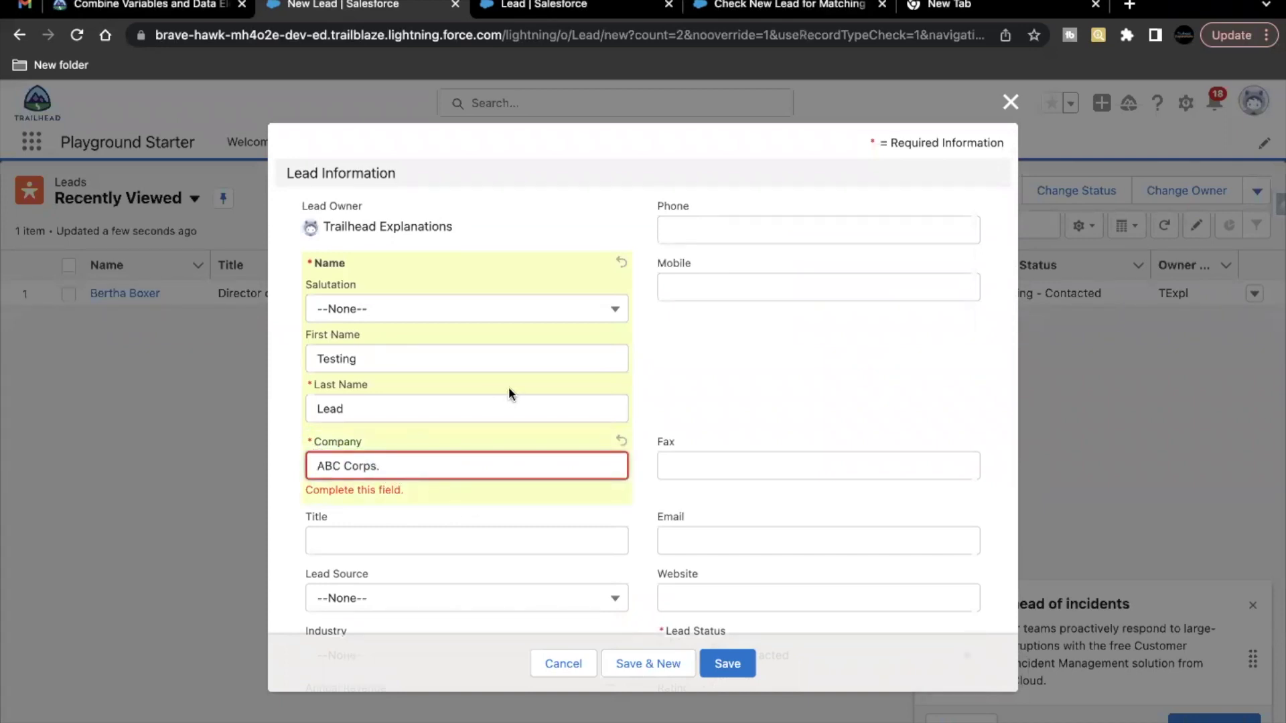
scroll(482, 432, down, 5)
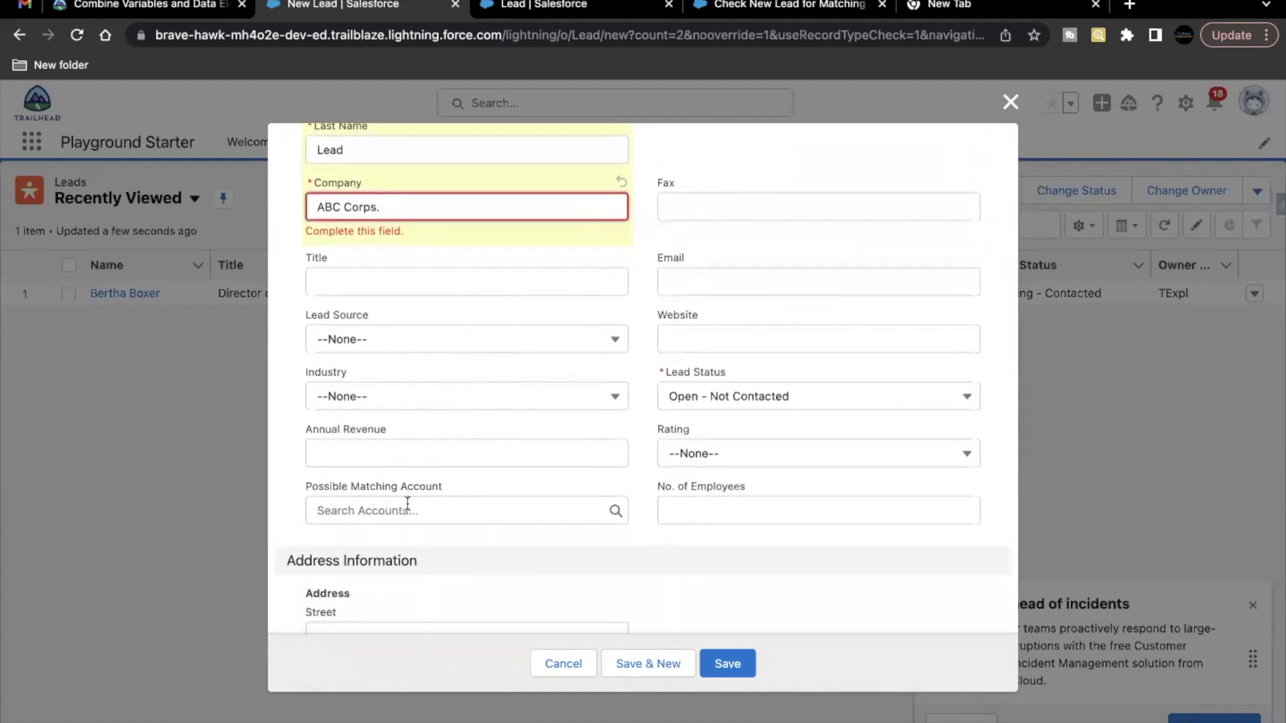
scroll(407, 504, up, 1)
scroll(407, 504, up, 3)
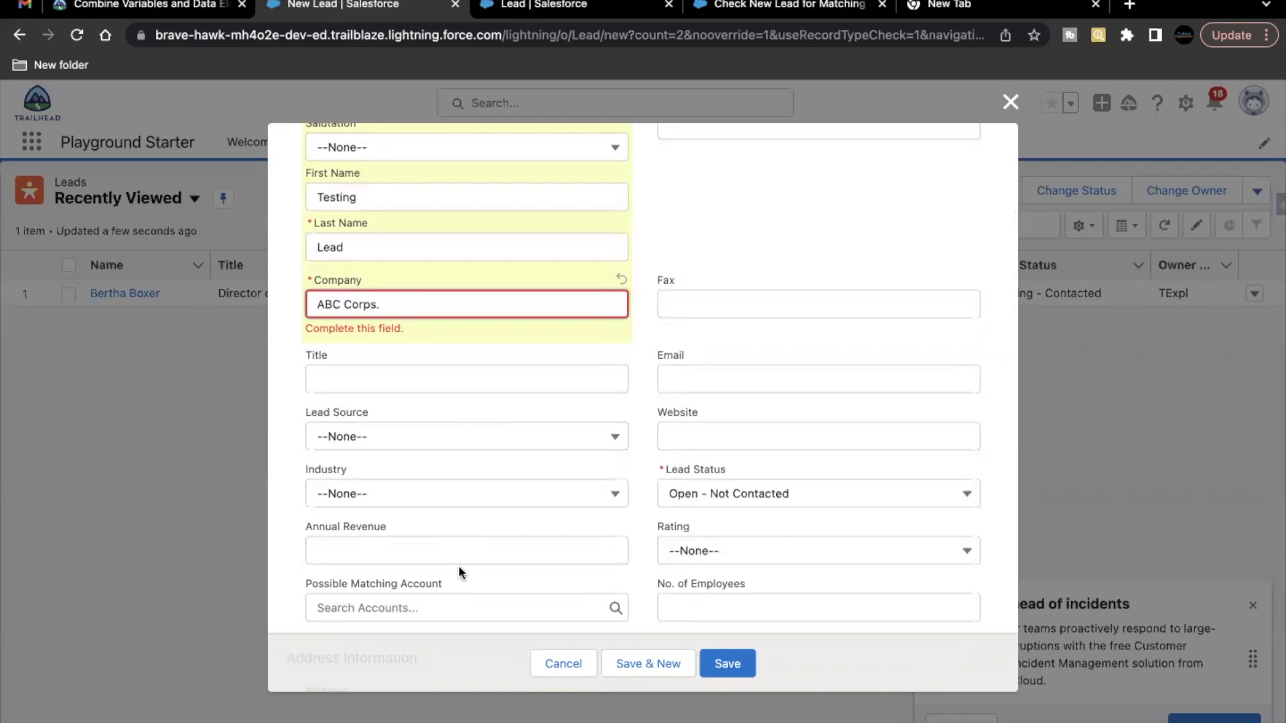
click(720, 664)
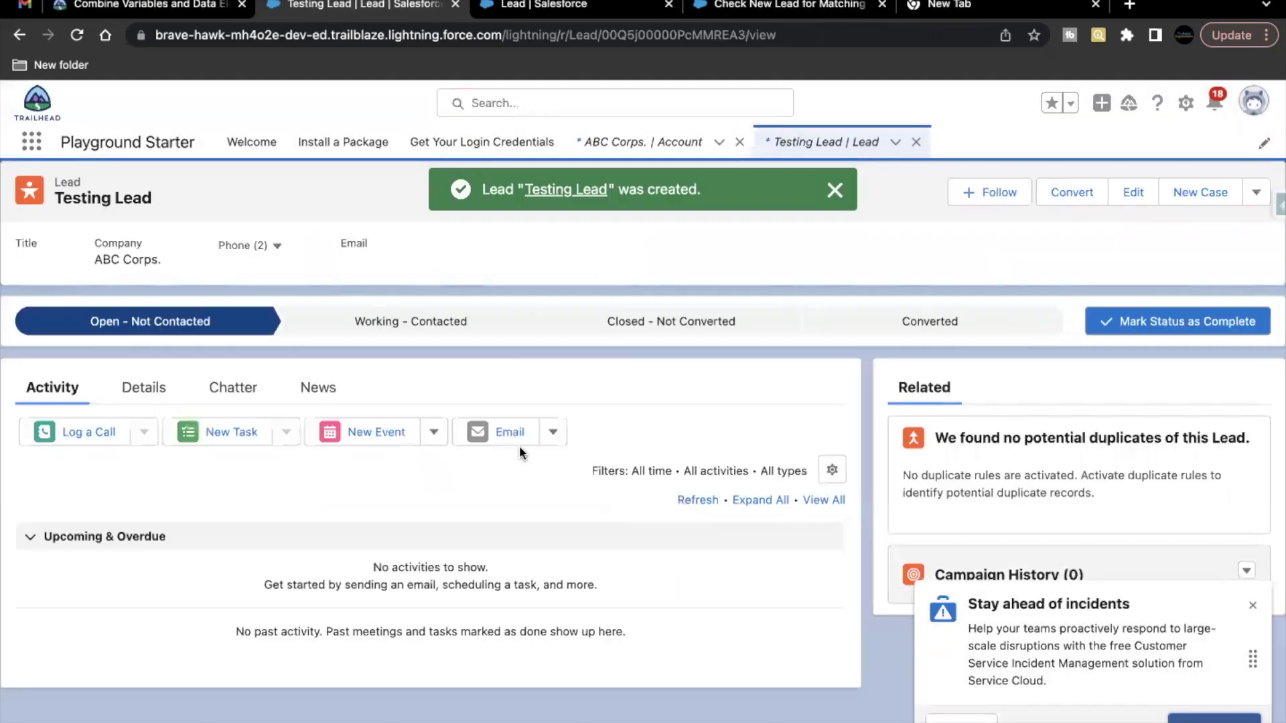
Step: Check the Possible Matching Account field in the new lead's details
click(147, 392)
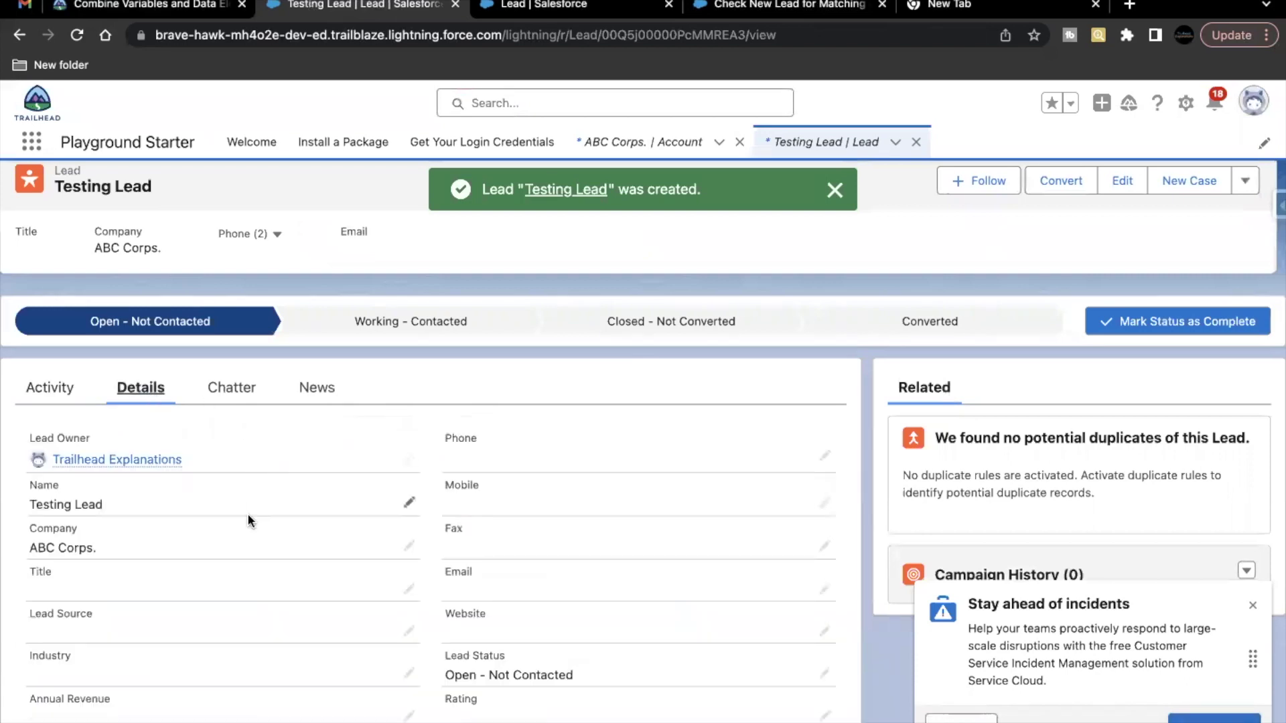
scroll(247, 515, down, 1)
scroll(247, 521, down, 3)
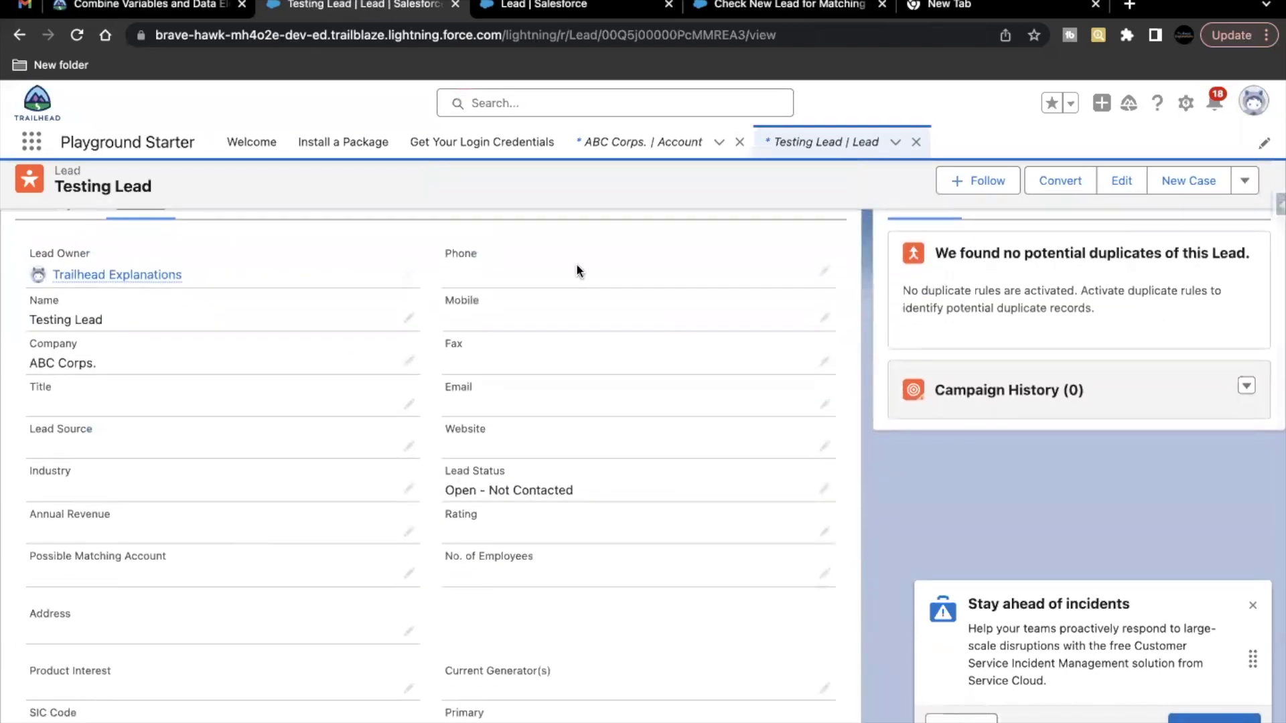
Step: Activate the Check New Lead for Matching Account flow in Flow Builder
click(803, 8)
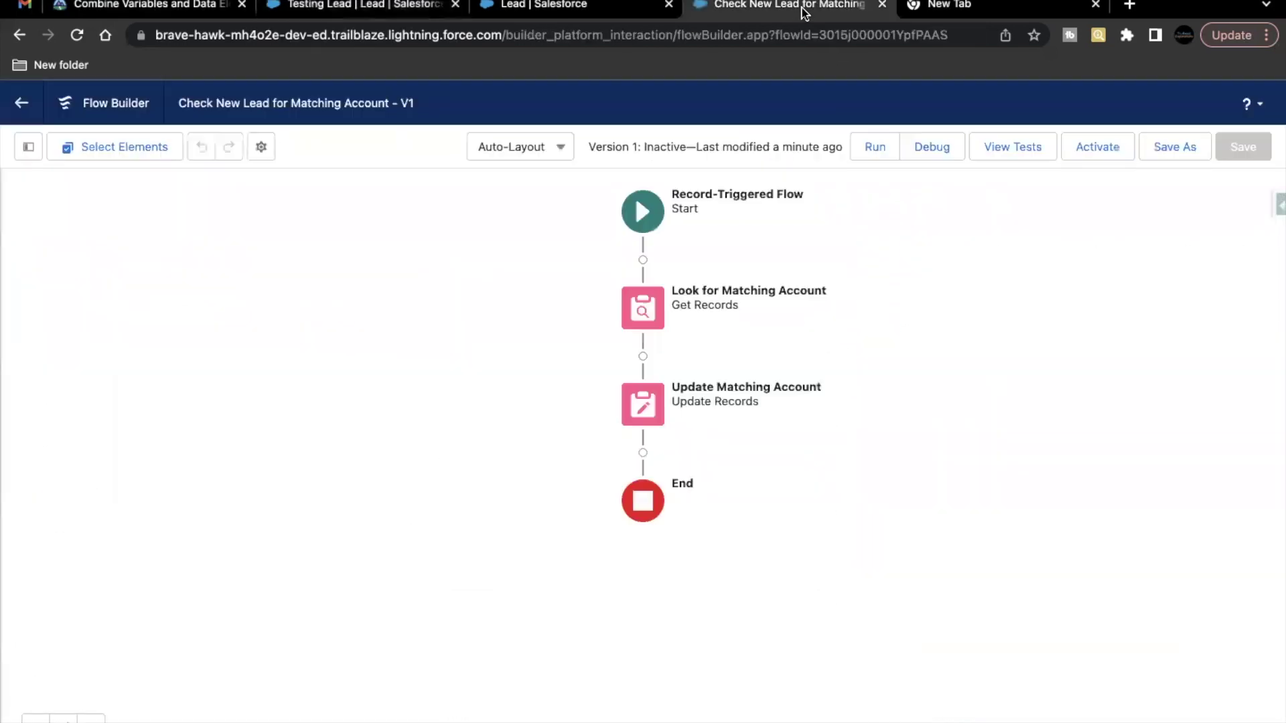
click(1090, 155)
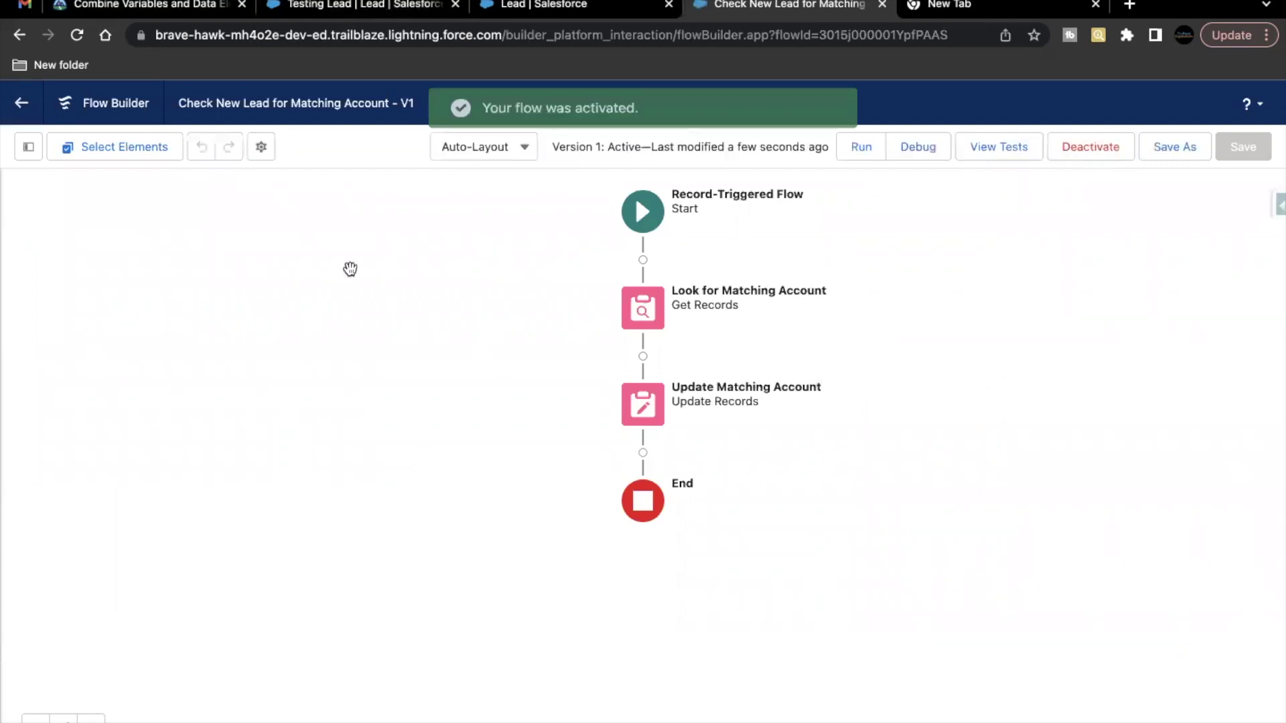
Step: Delete the Testing Lead record that was created before the flow was activated
click(387, 13)
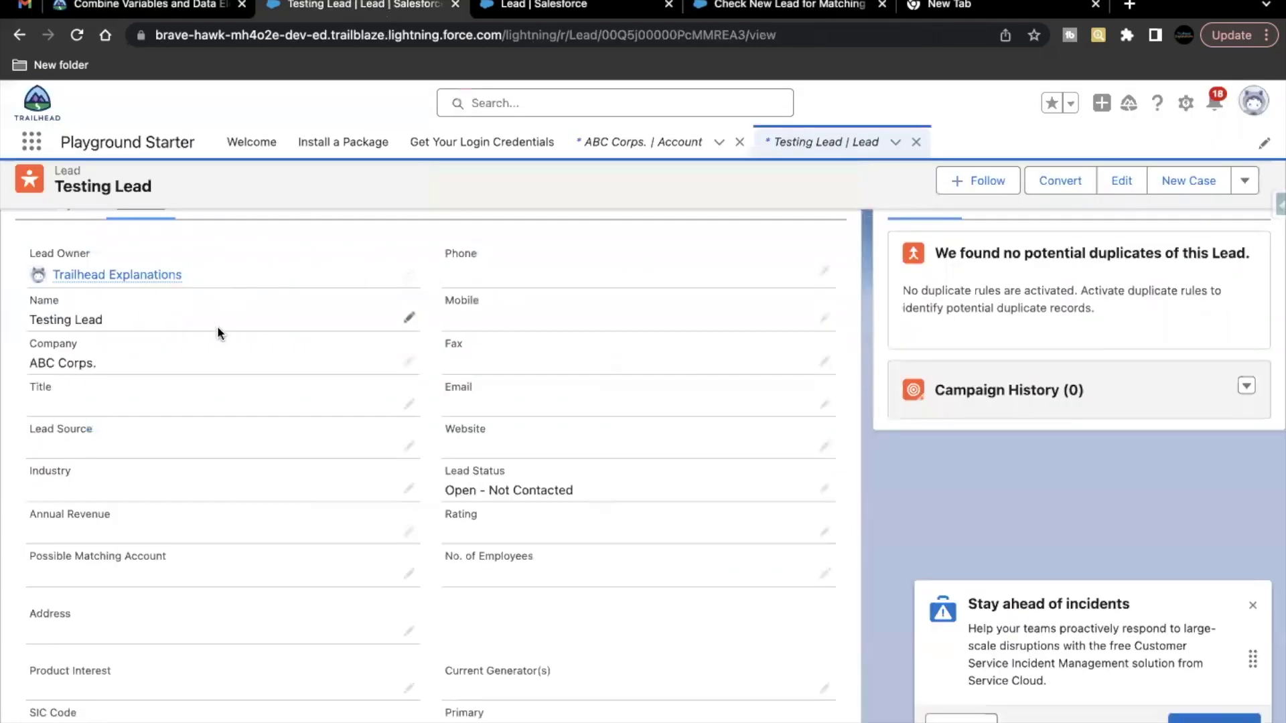
click(1244, 181)
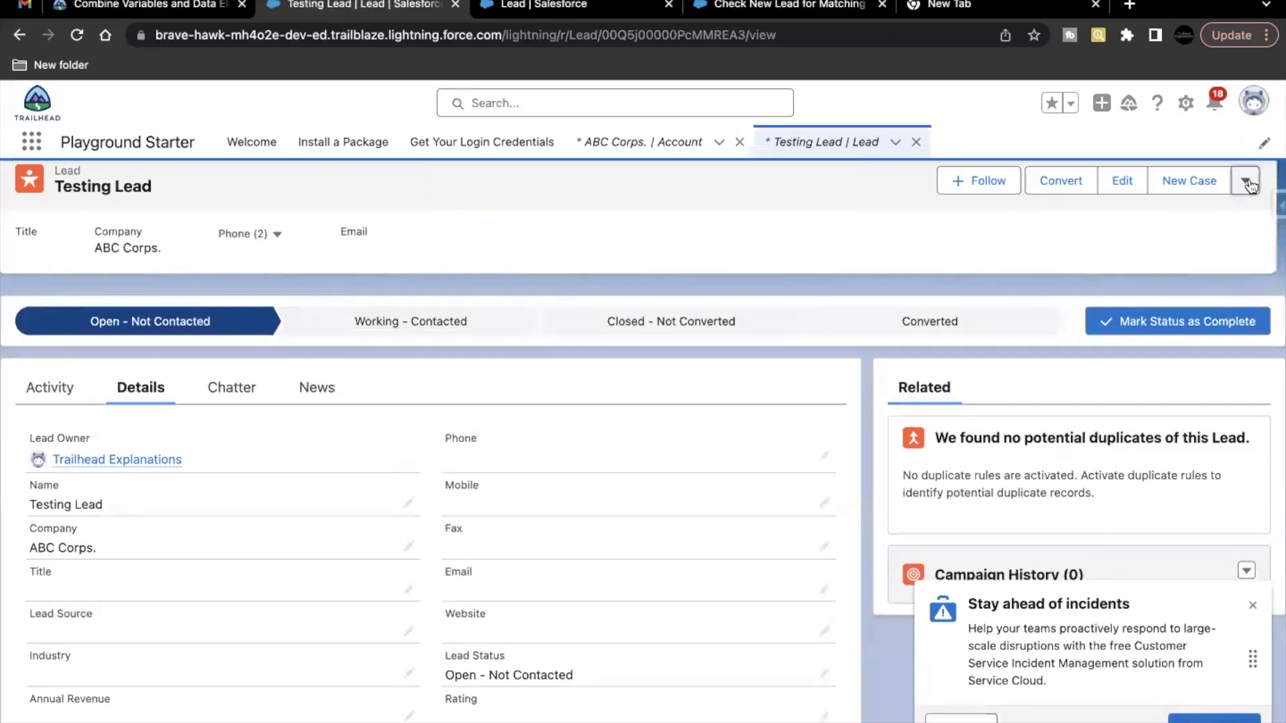
click(1196, 251)
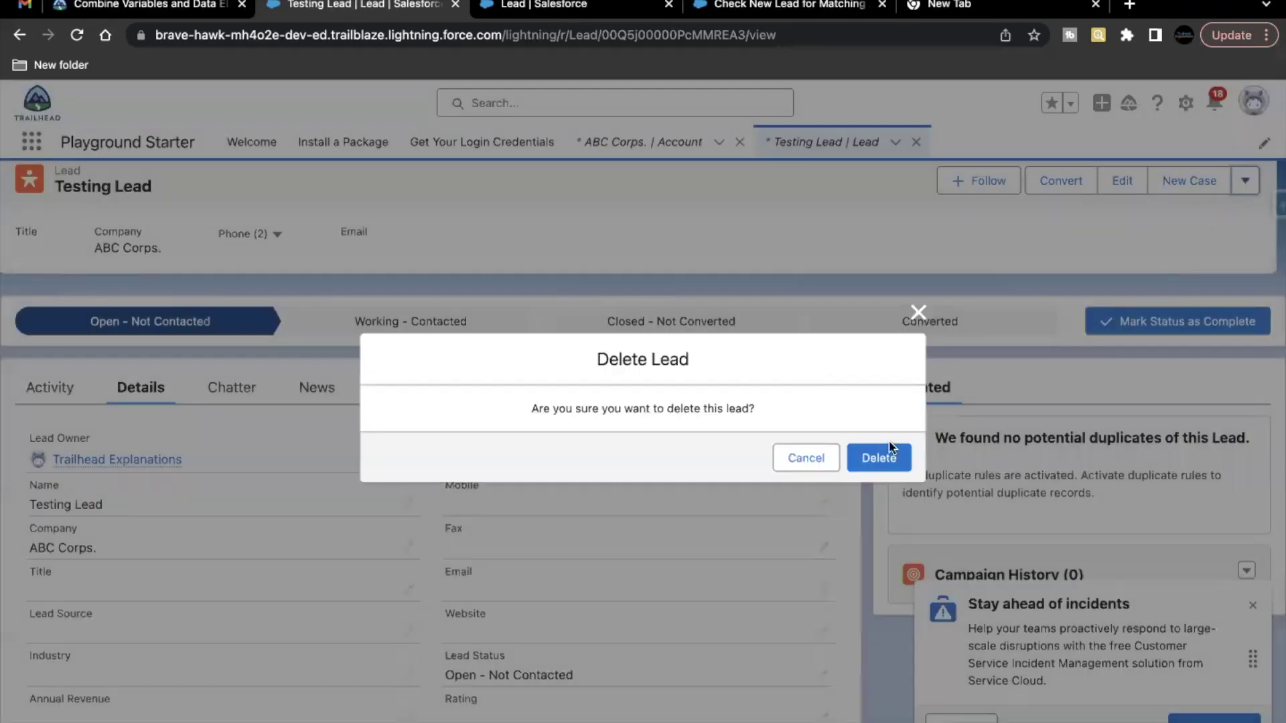
click(890, 450)
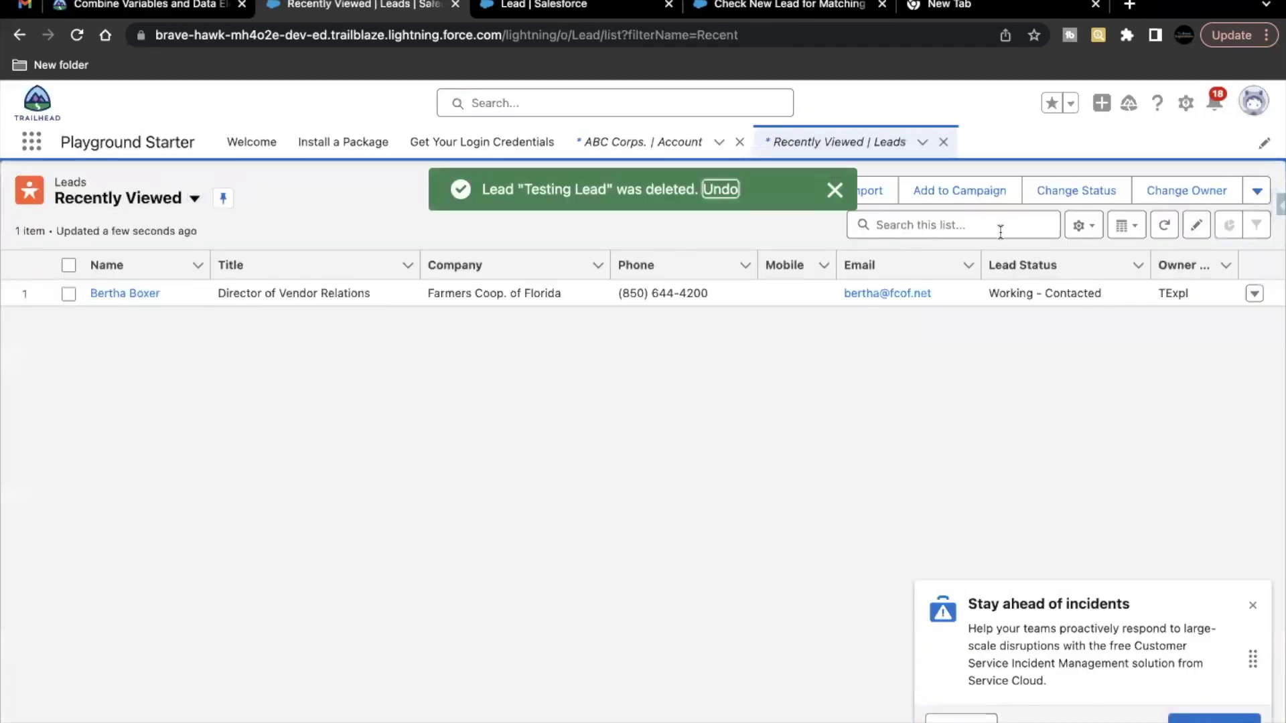
click(835, 188)
Step: Start another new lead with first name "Testing" and last name "Lead"
click(805, 191)
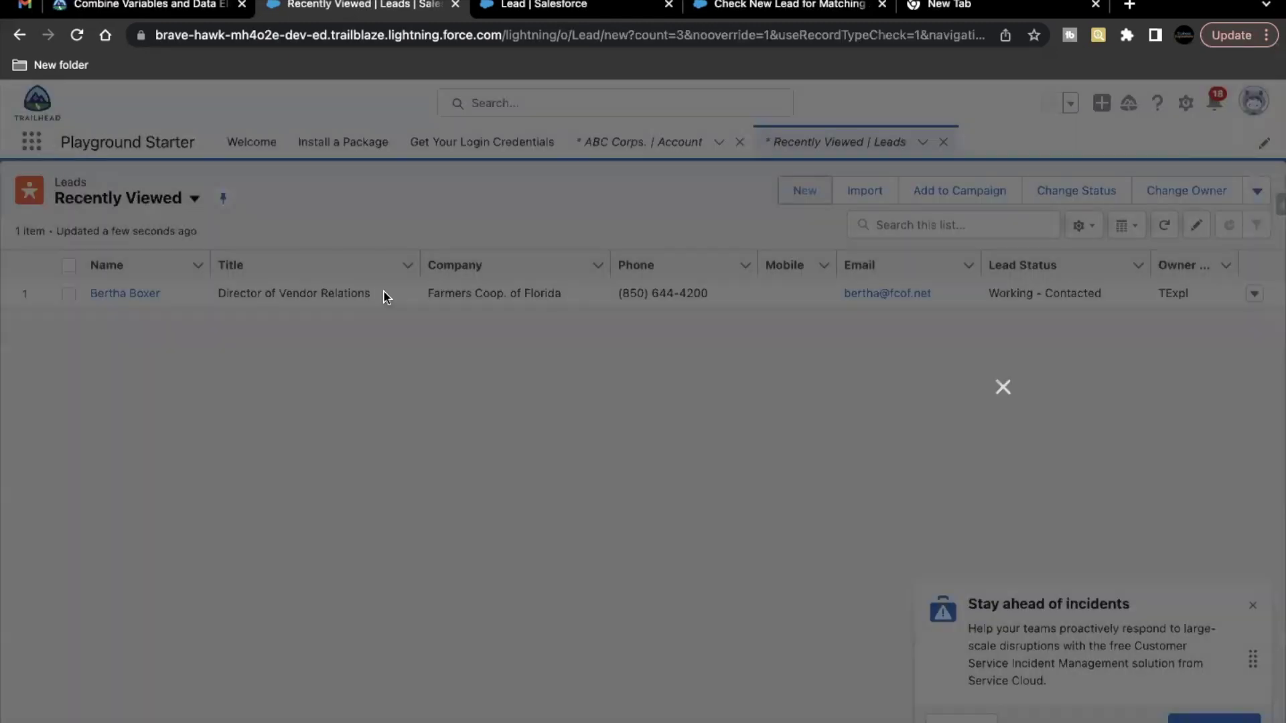
click(407, 414)
text(Testingt)
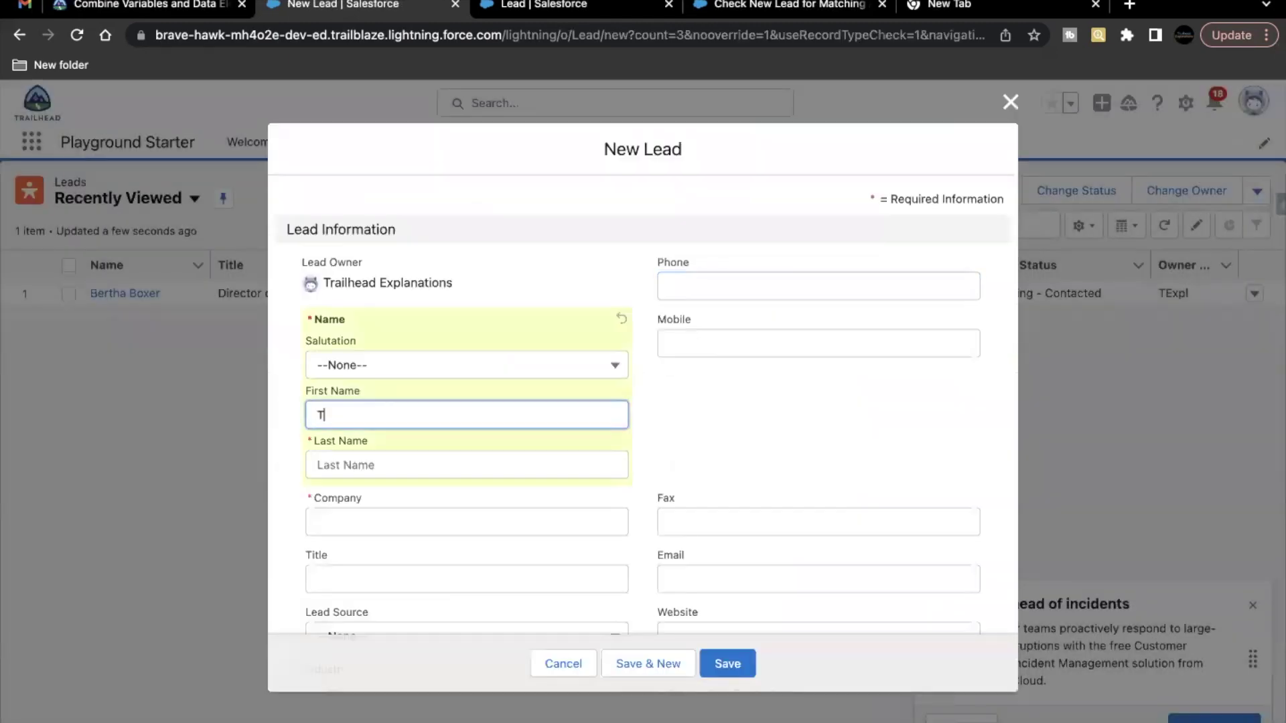
key(BackSpace)
click(402, 465)
text(Lead)
Step: Enter "ABC Corps." as the new lead's company, leave Possible Matching Account empty, and save the record
click(365, 520)
text(ABC Corps.)
scroll(426, 554, down, 1)
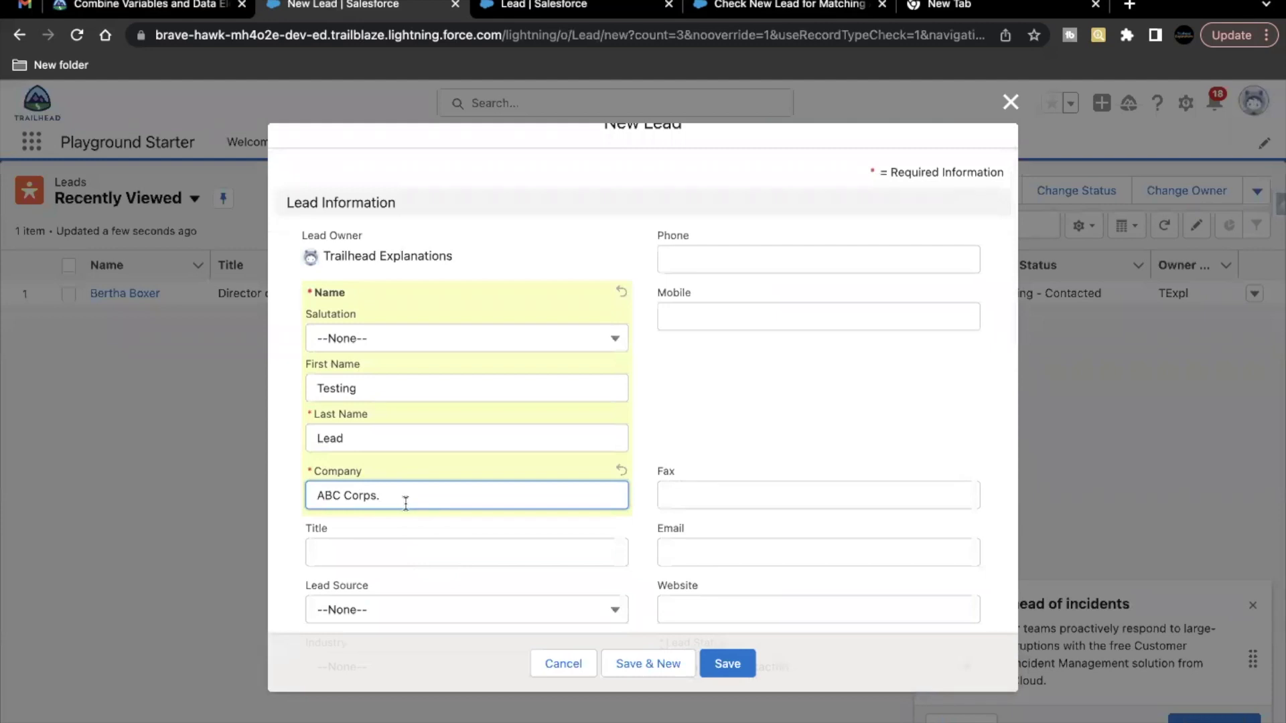
scroll(406, 503, down, 2)
scroll(463, 494, down, 1)
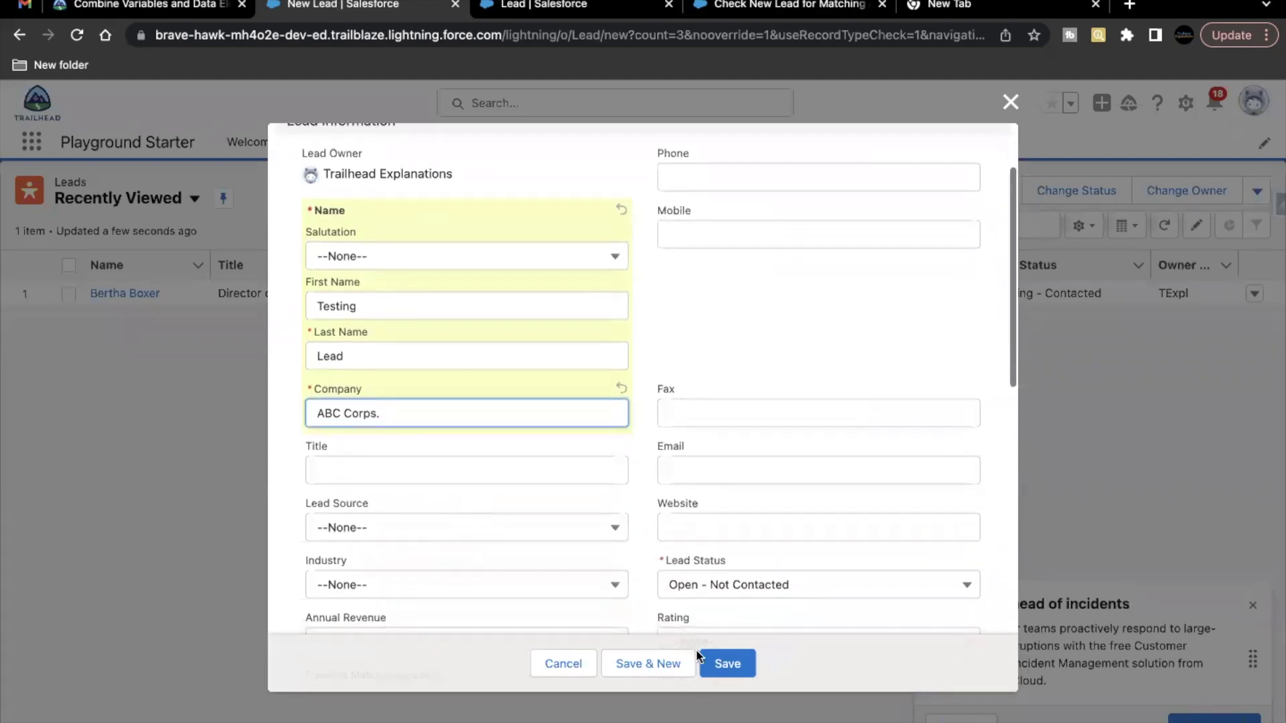
scroll(583, 597, down, 3)
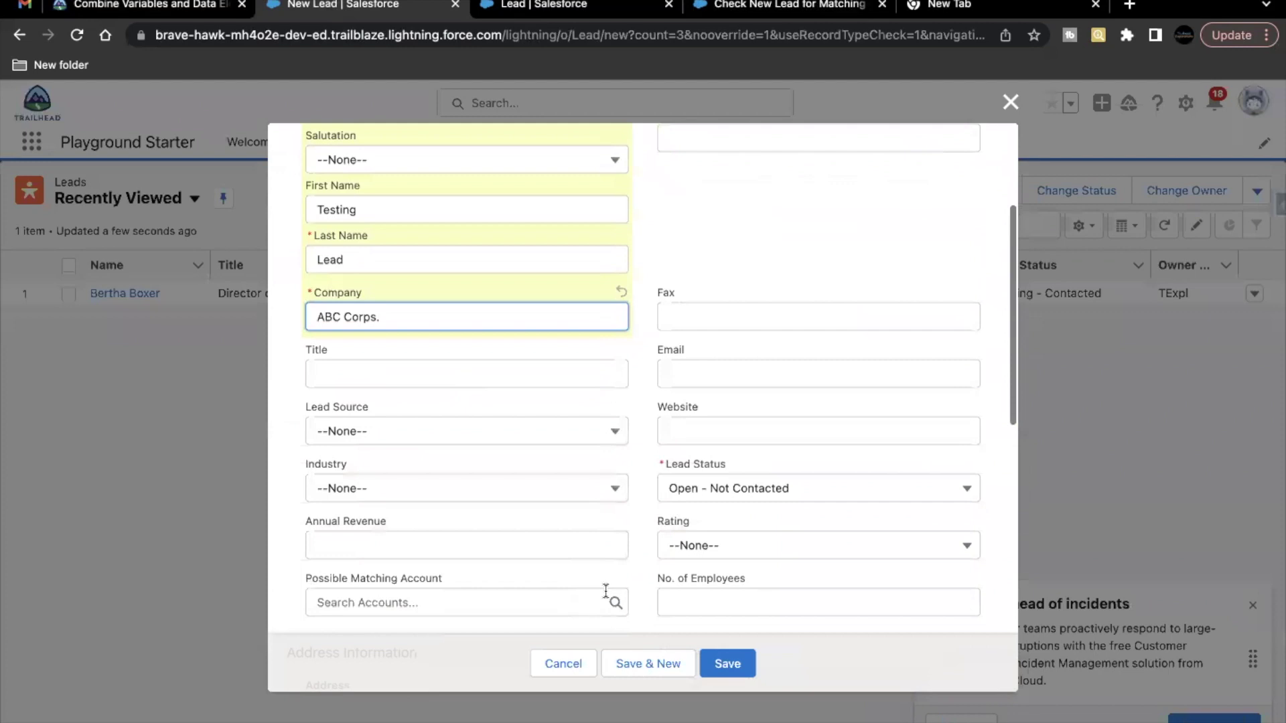
click(716, 662)
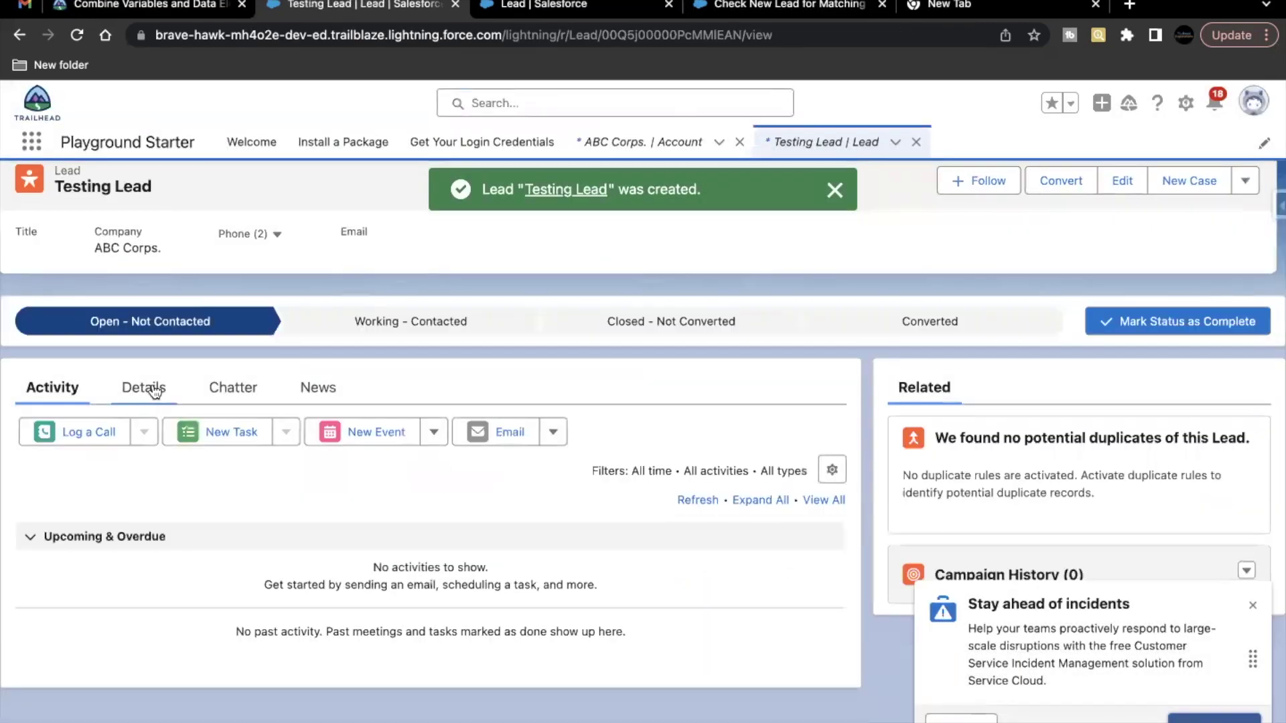
Step: Check the Possible Matching Account in the new Testing Lead's details, and open the linked account's details
click(154, 392)
scroll(263, 536, down, 3)
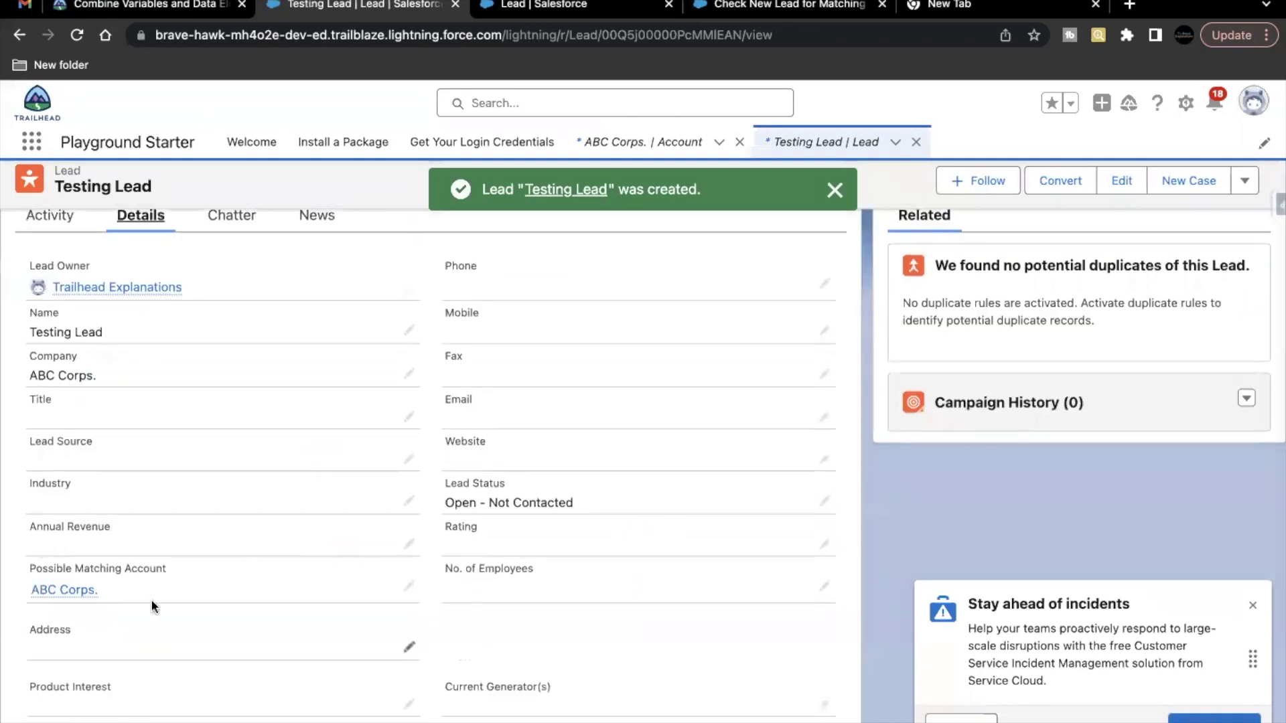
click(89, 592)
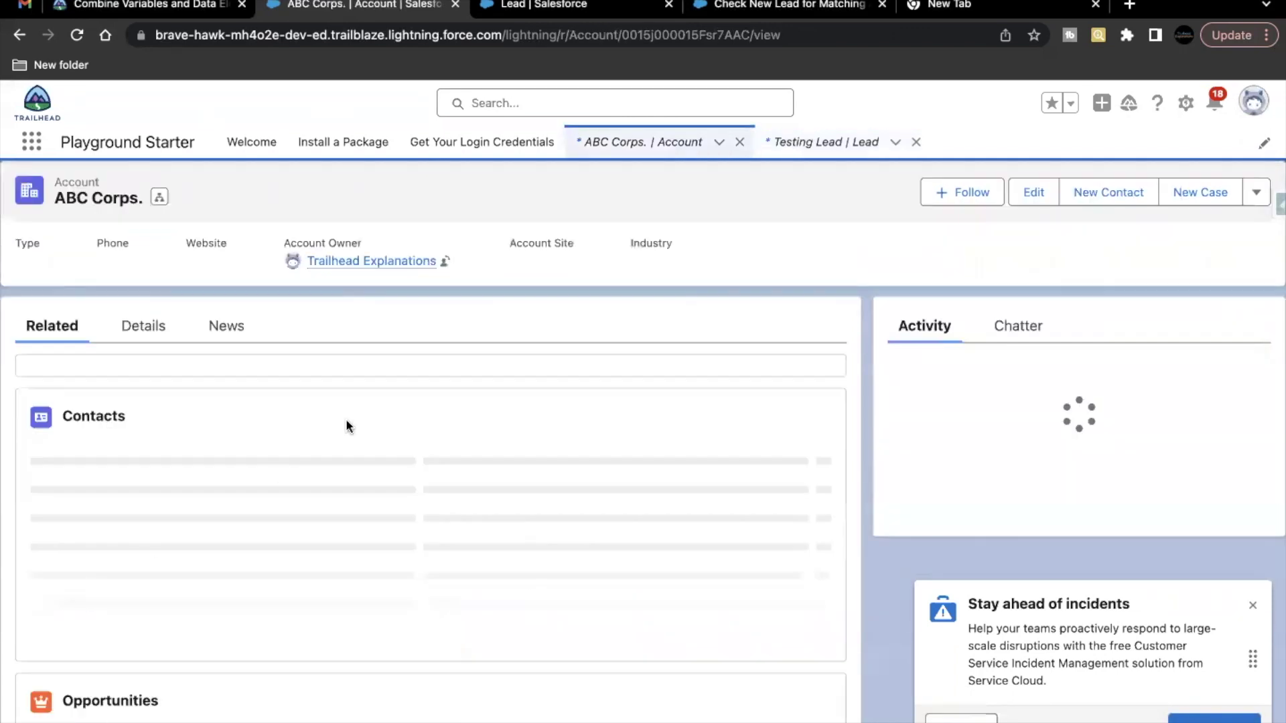
click(171, 329)
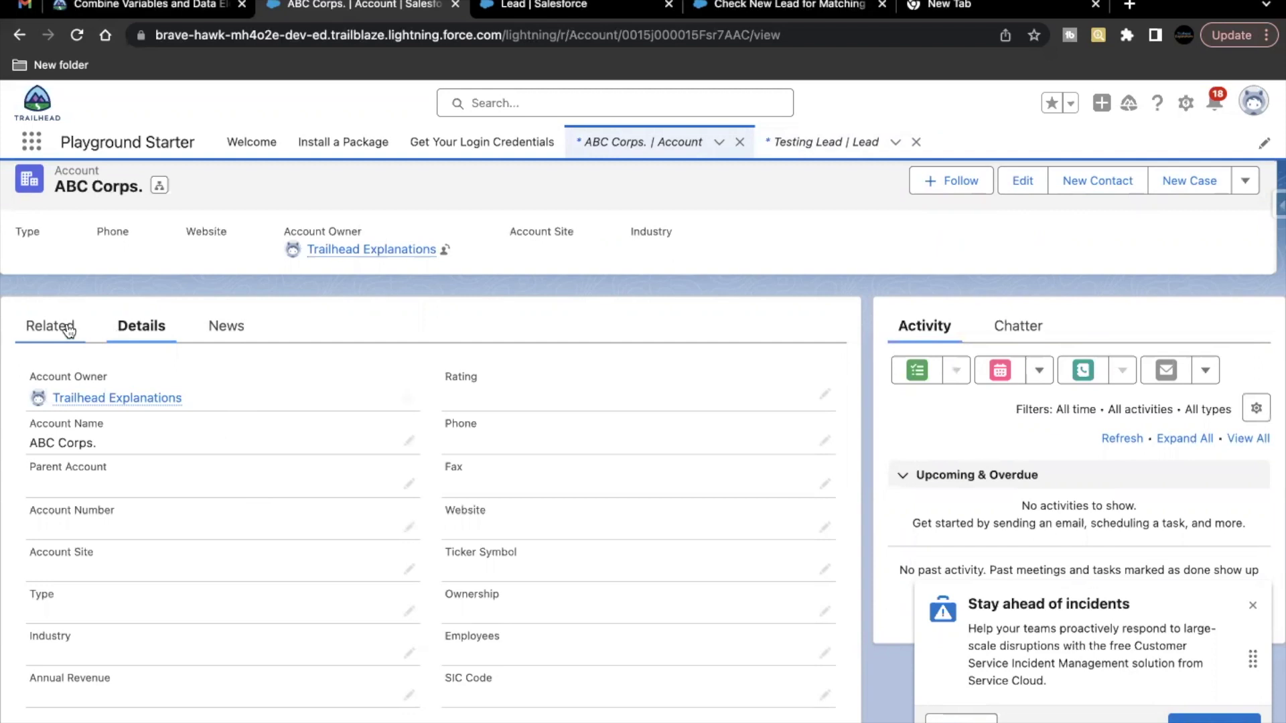
Step: Start a second new account from the Accounts list with the account name "ABC Corps."
click(663, 153)
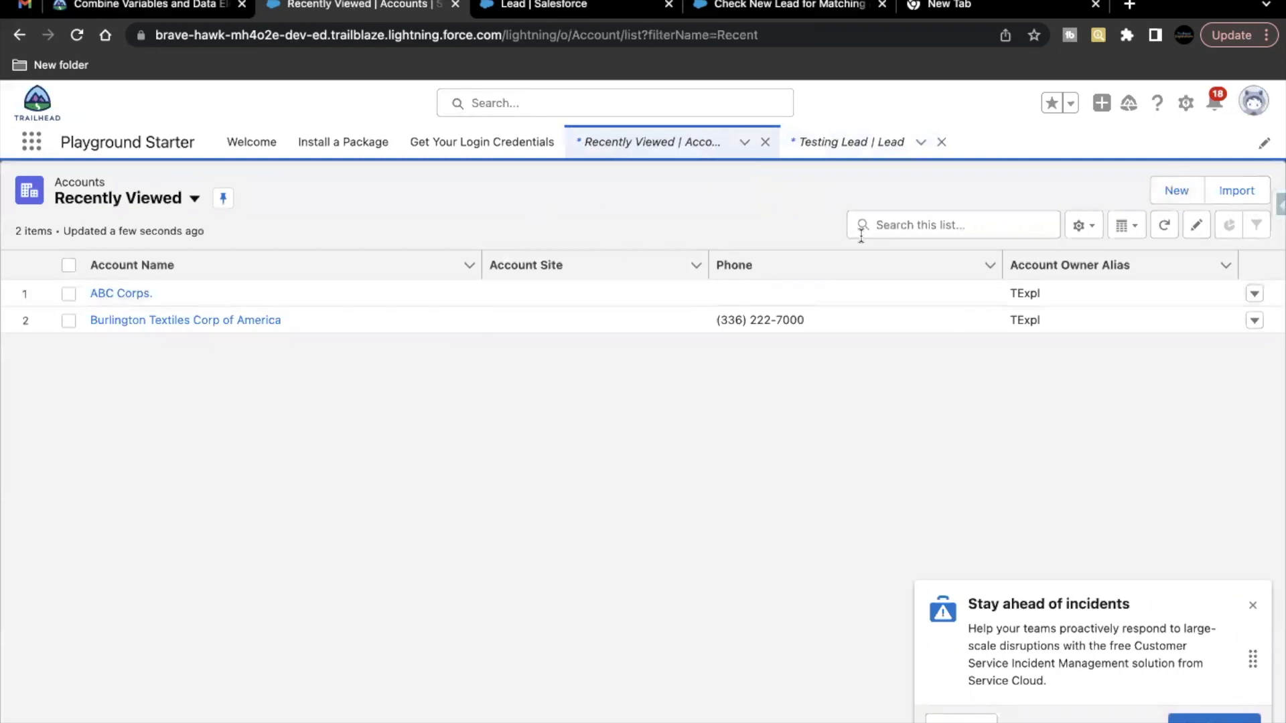
click(1168, 193)
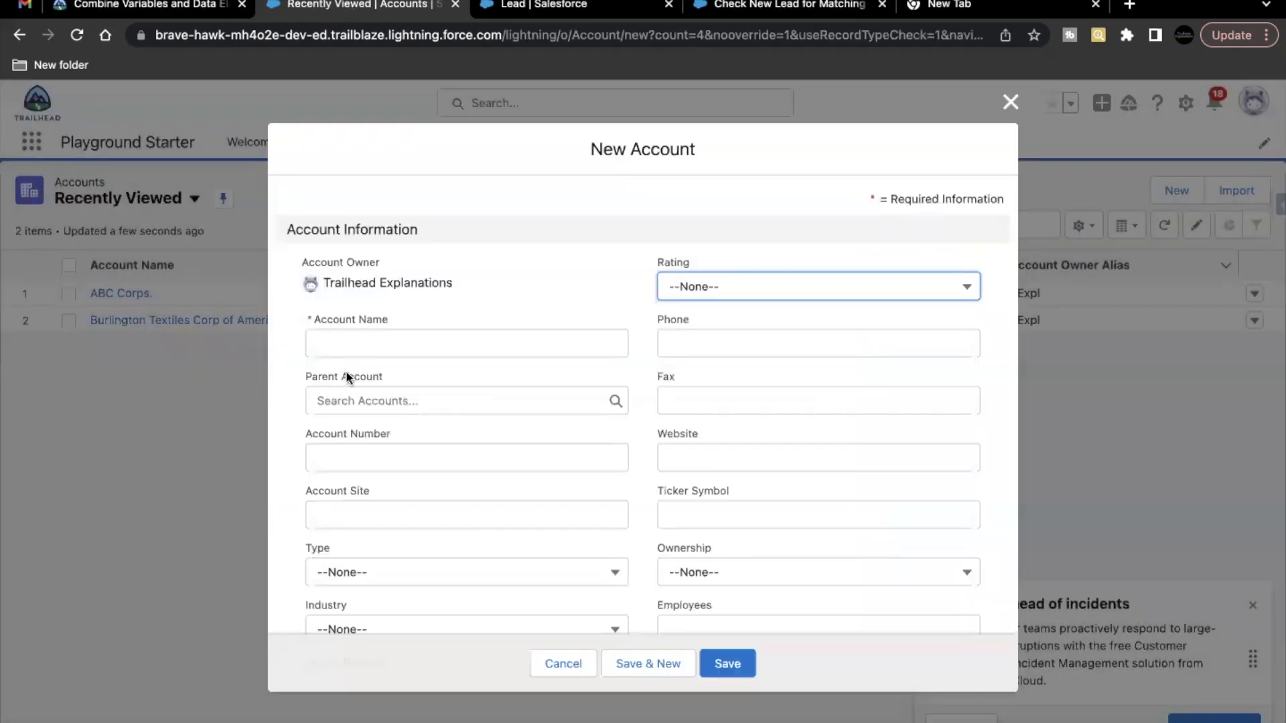
click(376, 344)
text(ABC C)
key(BackSpace)
key(BackSpace)
key(BackSpace)
text(ABC Corps.)
scroll(603, 399, down, 1)
scroll(603, 400, up, 1)
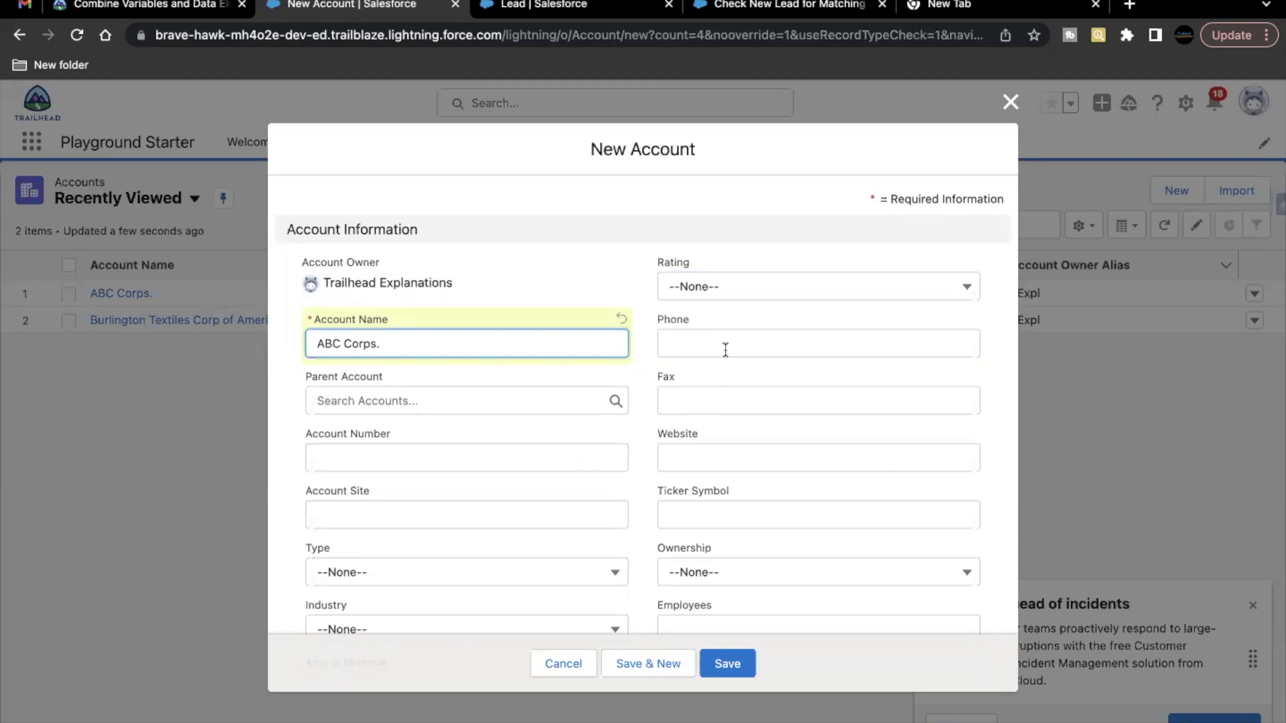
Step: Set the new account's rating to Hot and save the record
click(741, 294)
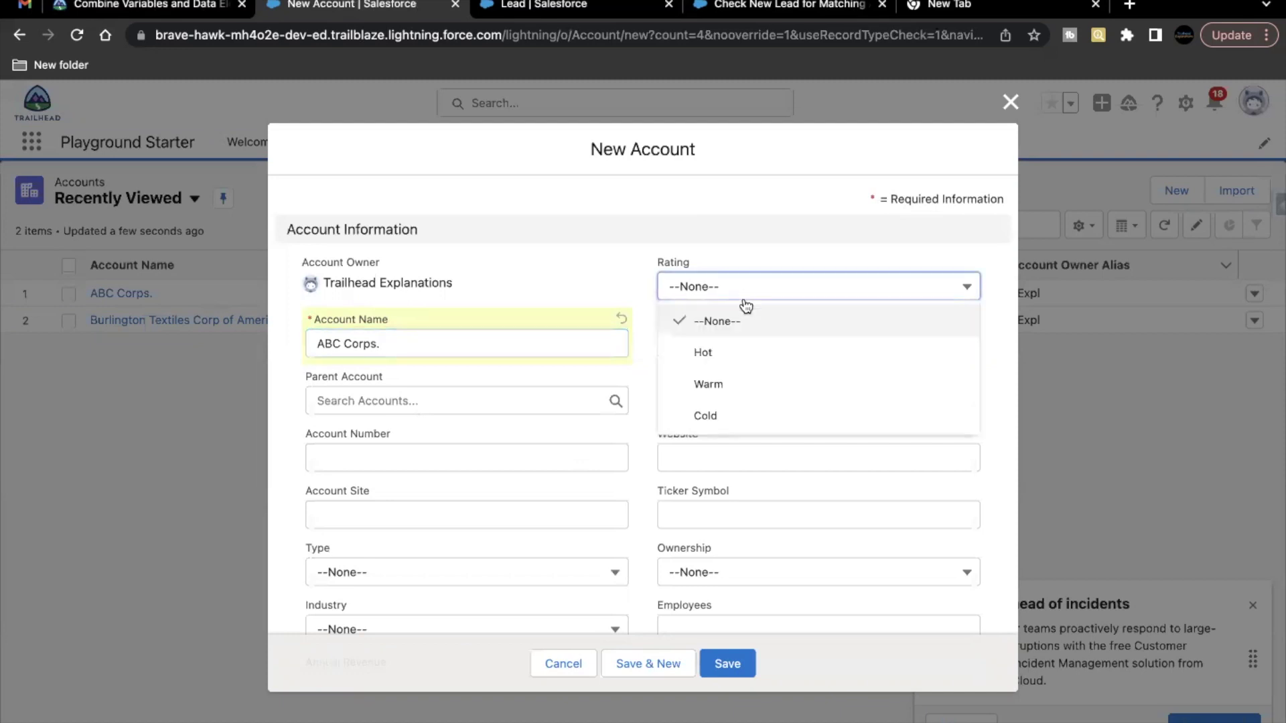
click(726, 354)
click(632, 418)
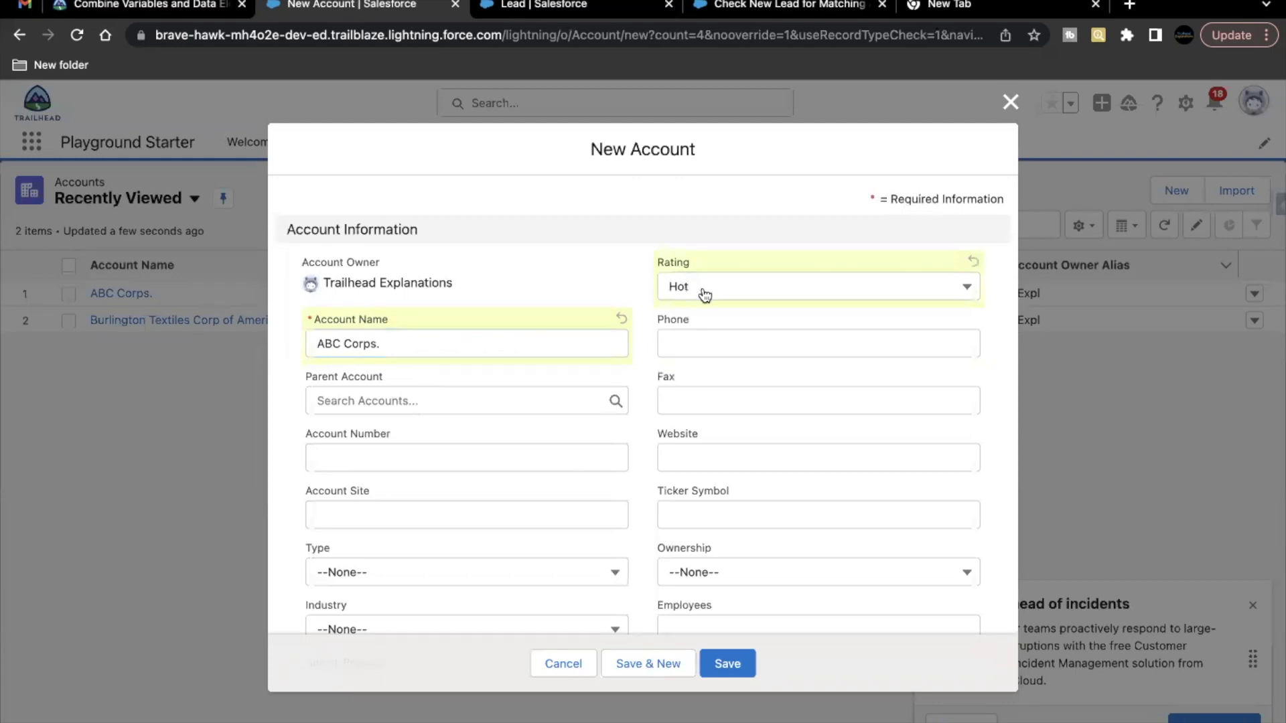
click(739, 665)
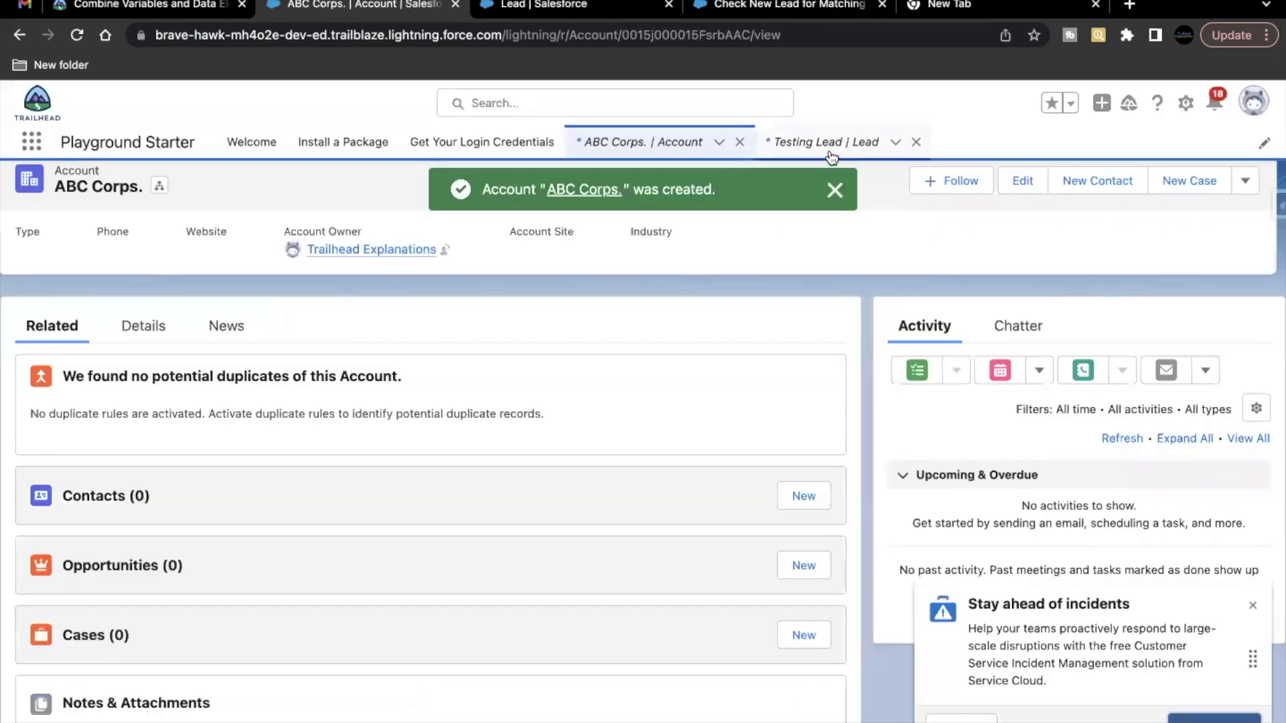
Step: Start another new lead from the Leads list with first name "Testing" and last name "Lead2"
click(814, 142)
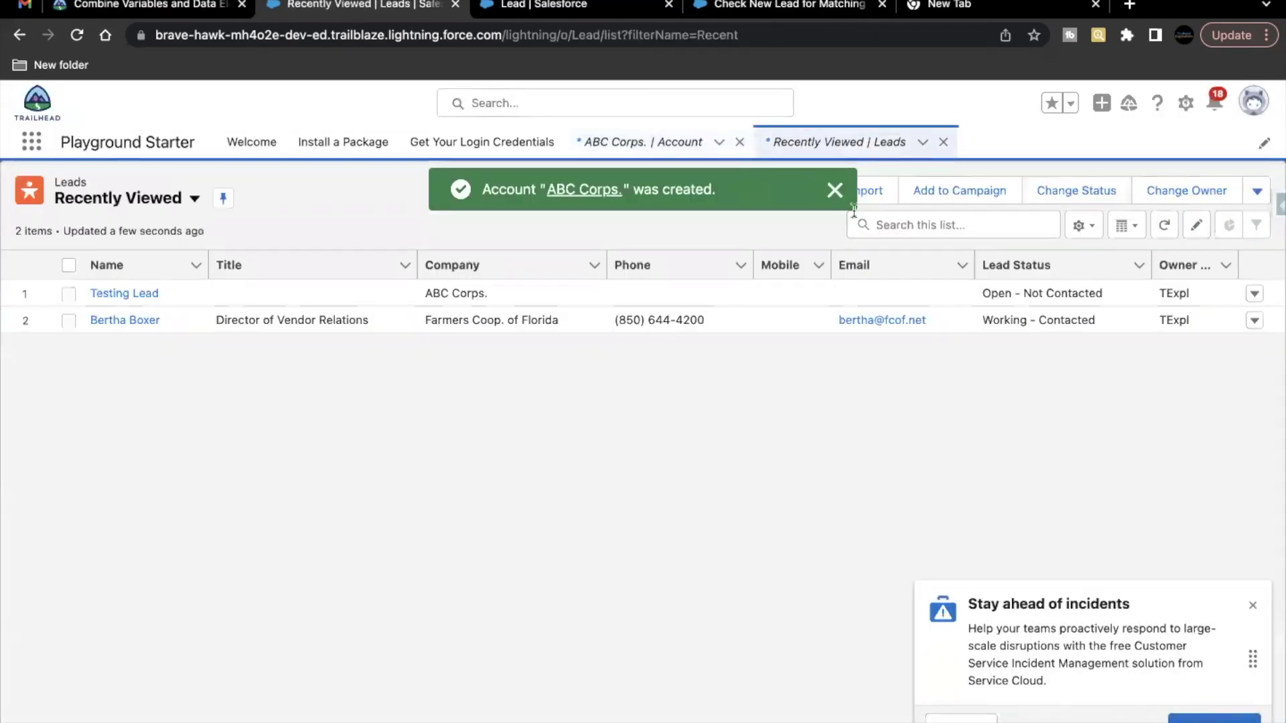
click(834, 189)
click(795, 191)
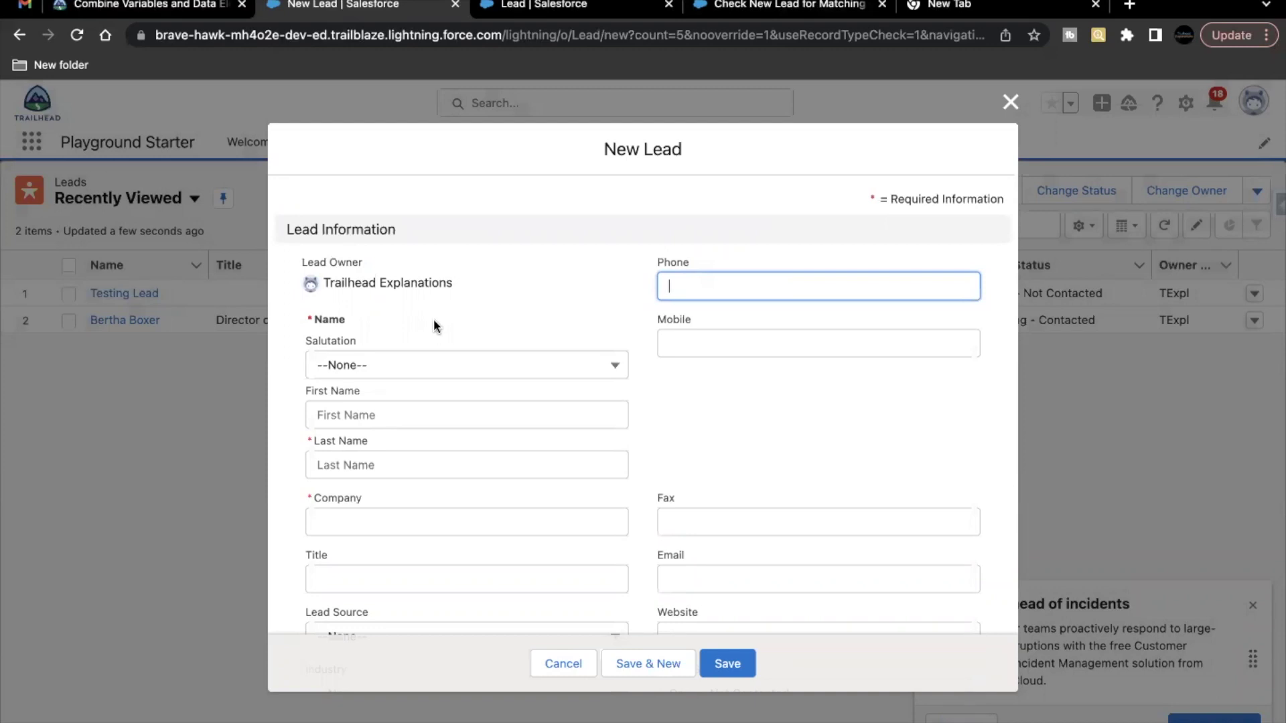
click(380, 416)
text(T)
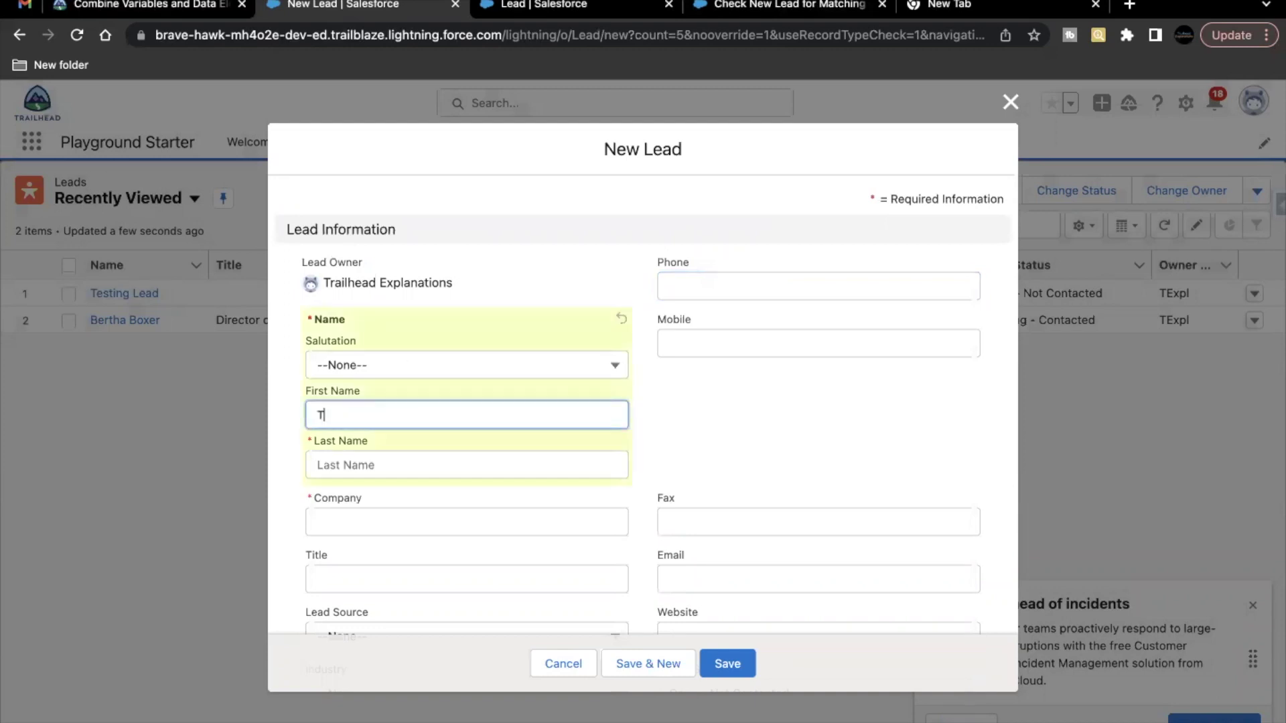
text(esting)
key(Tab)
text(L)
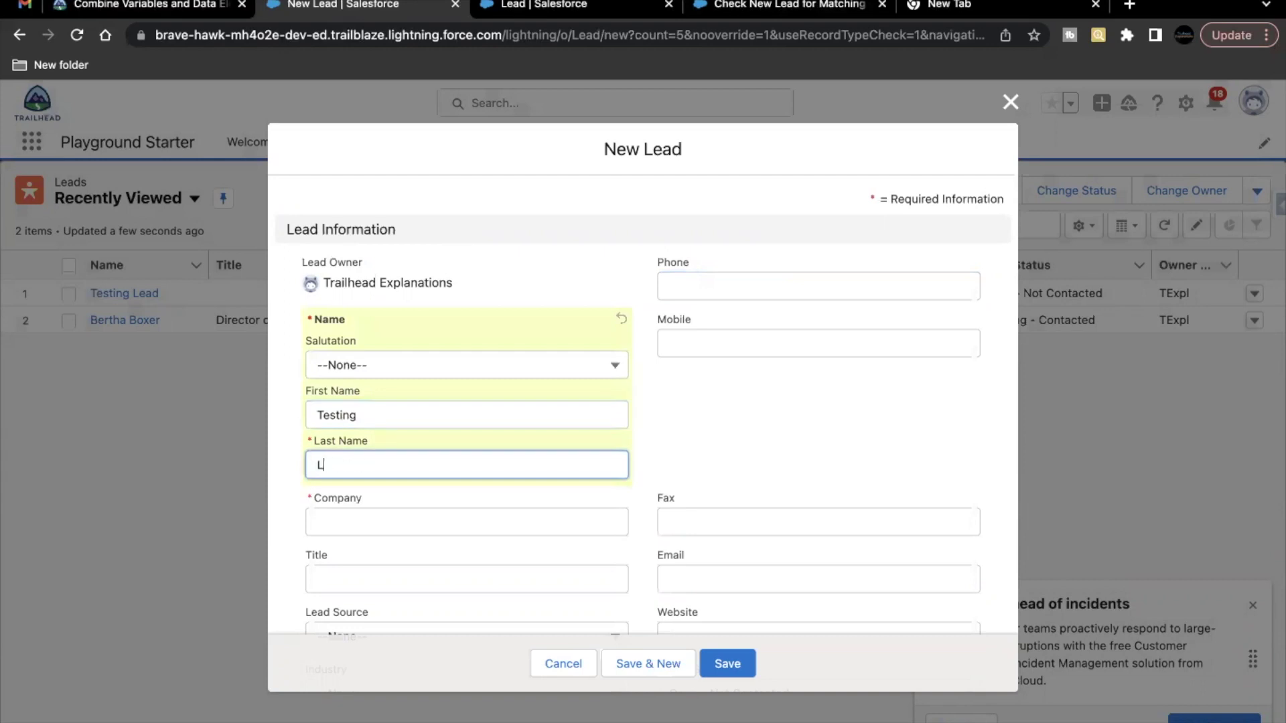
Step: Enter "ABC Corps." as the Testing Lead2 company, leave Possible Matching Account empty, and save the lead
click(370, 529)
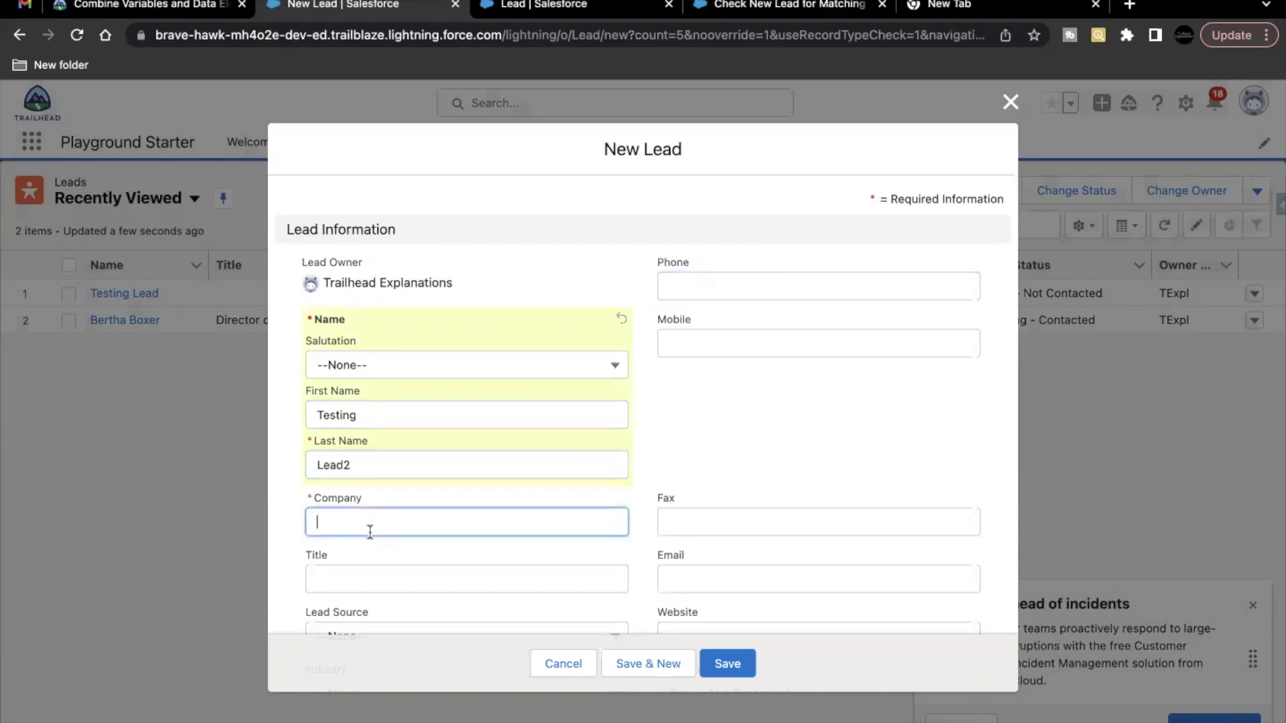
text(ABC Corps)
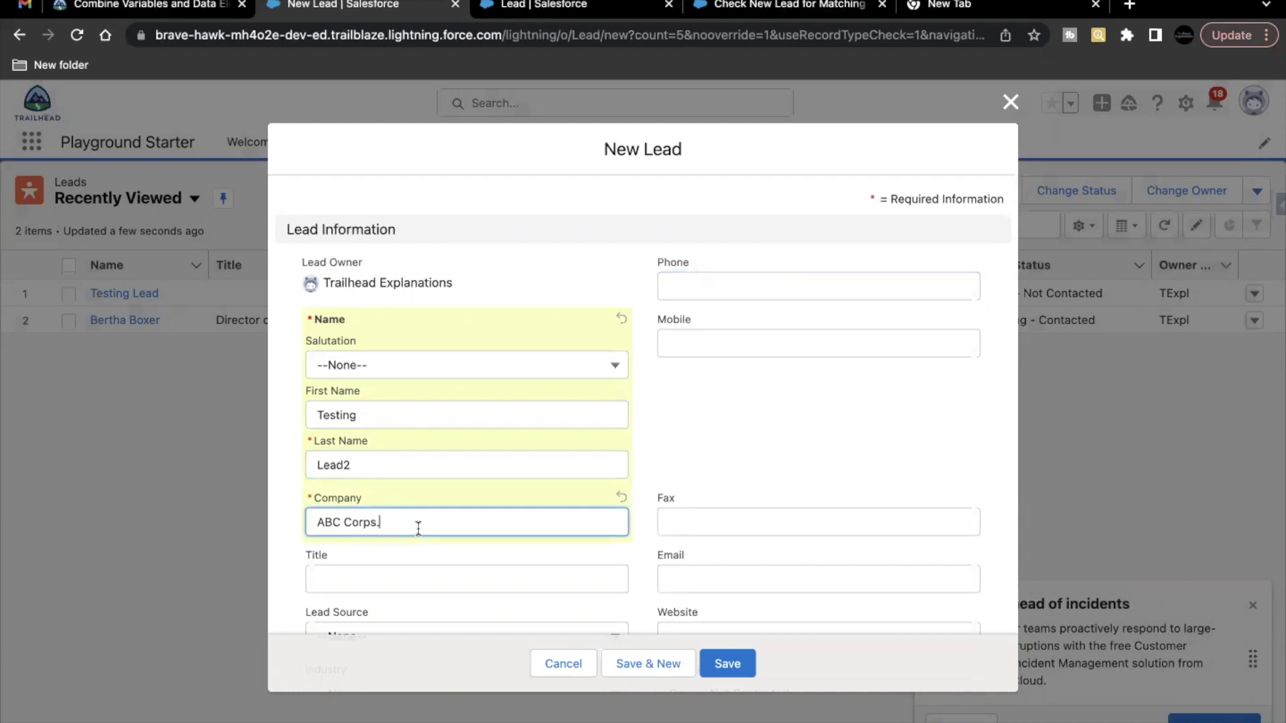
scroll(418, 529, down, 1)
scroll(417, 529, up, 1)
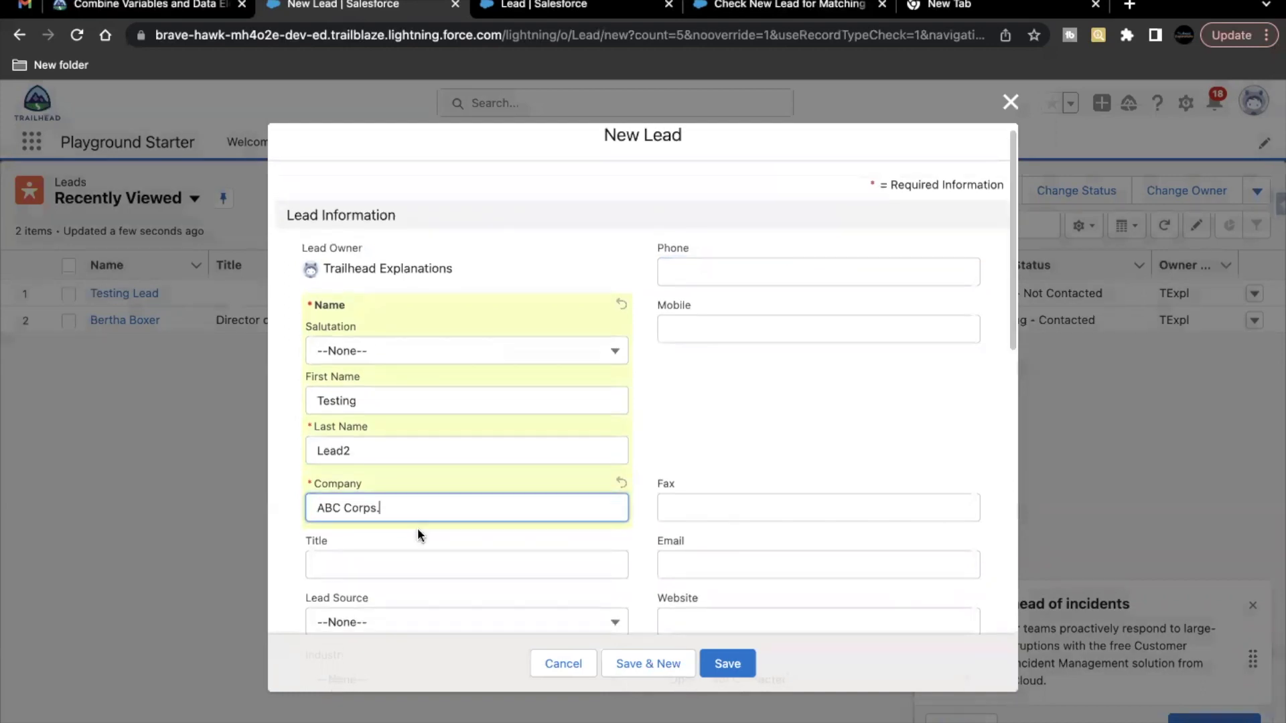
scroll(418, 532, down, 5)
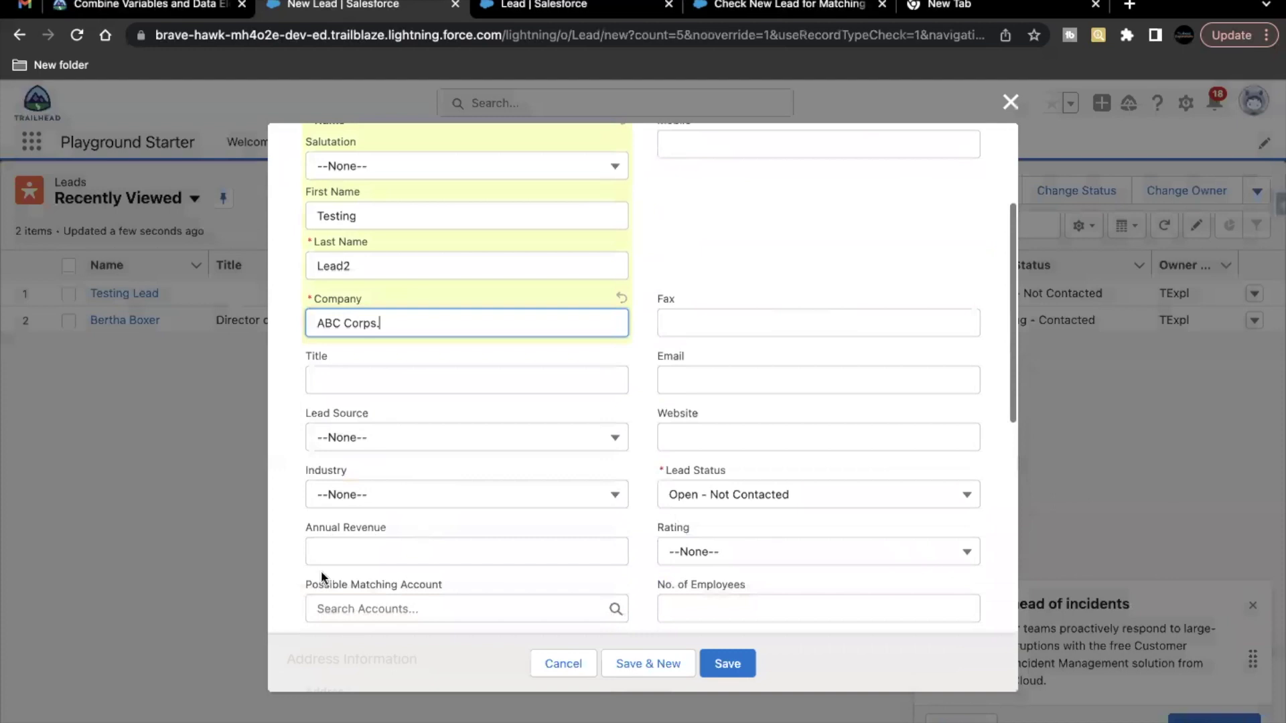
scroll(322, 571, down, 2)
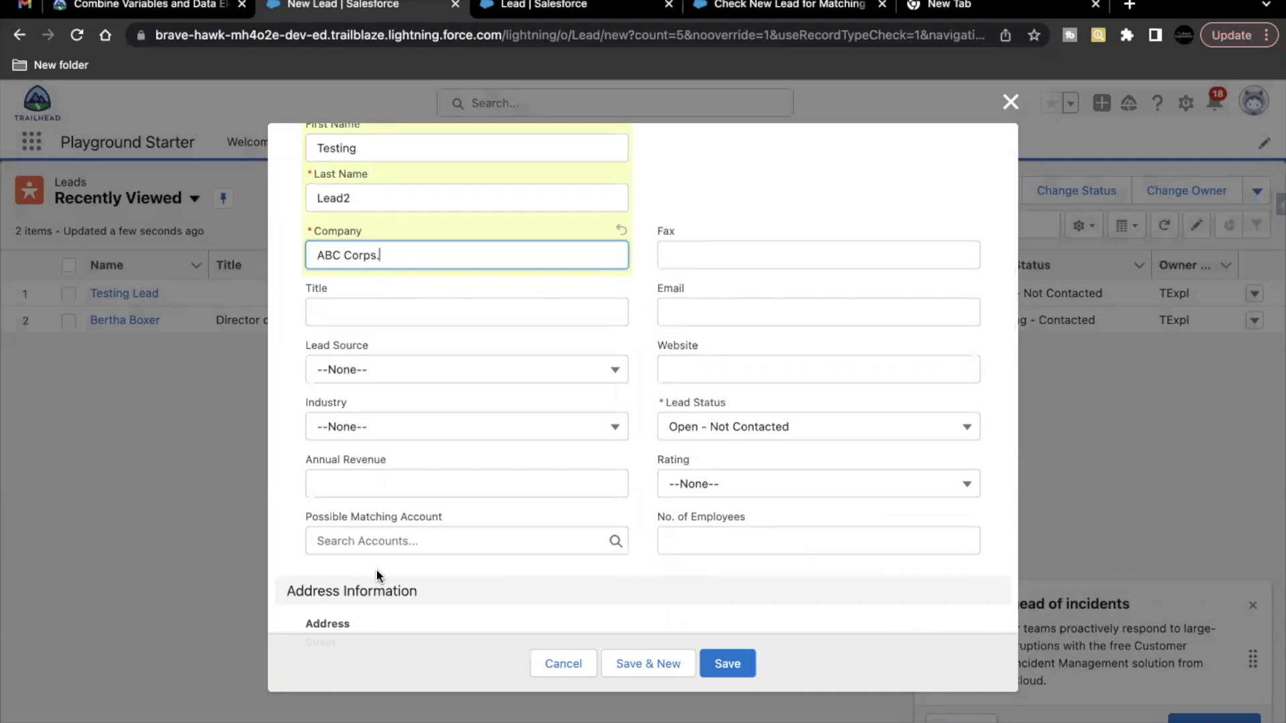
click(728, 663)
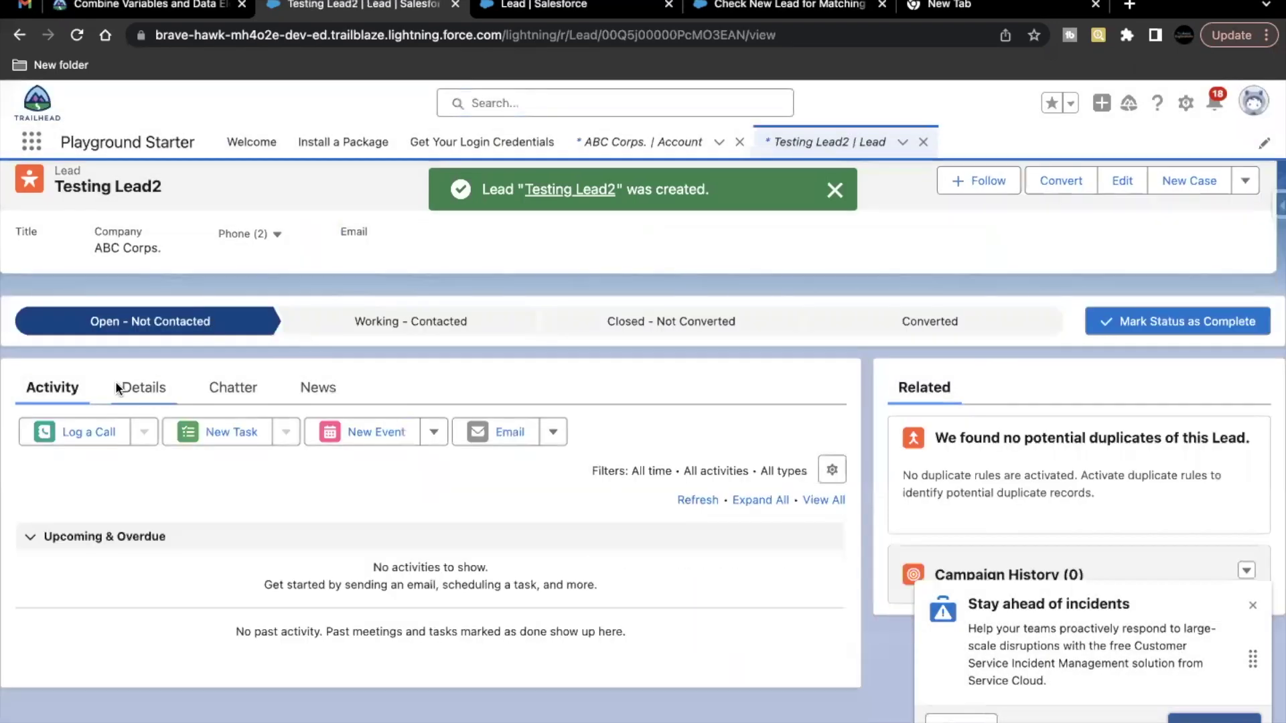
Step: Check Testing Lead2's Possible Matching Account, and open the linked account's details to inspect its rating
click(118, 387)
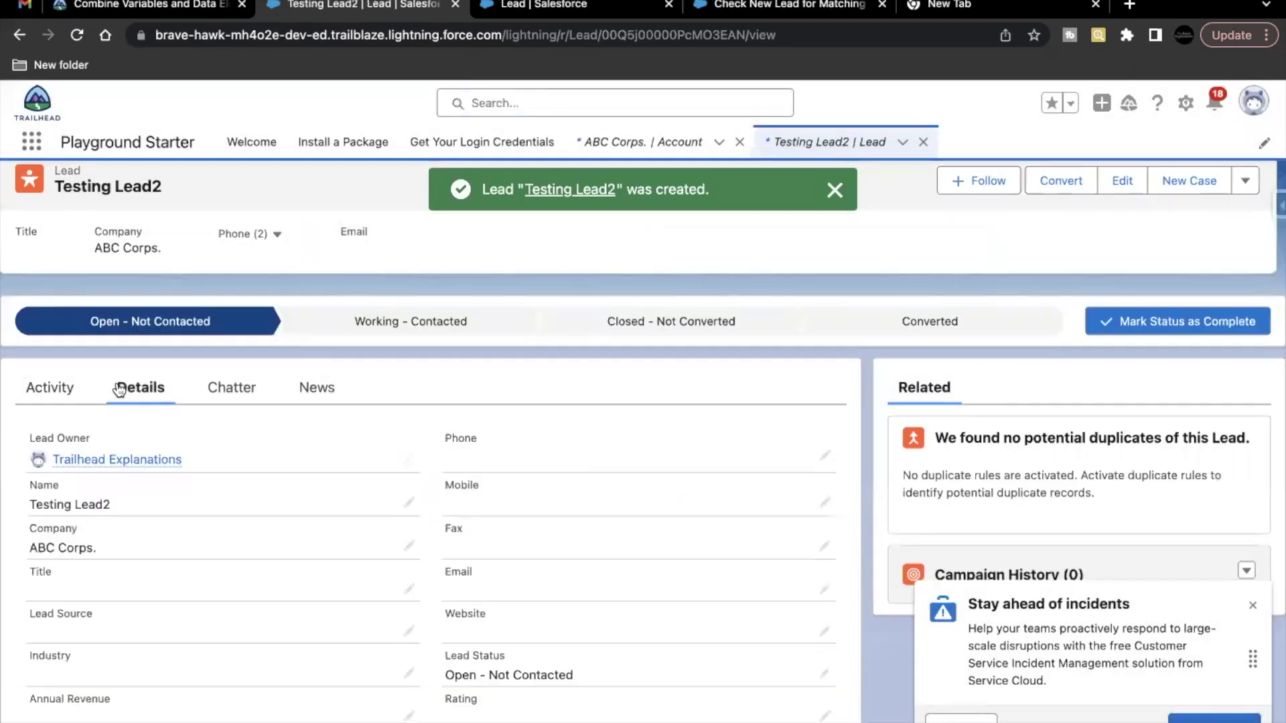
scroll(367, 589, down, 5)
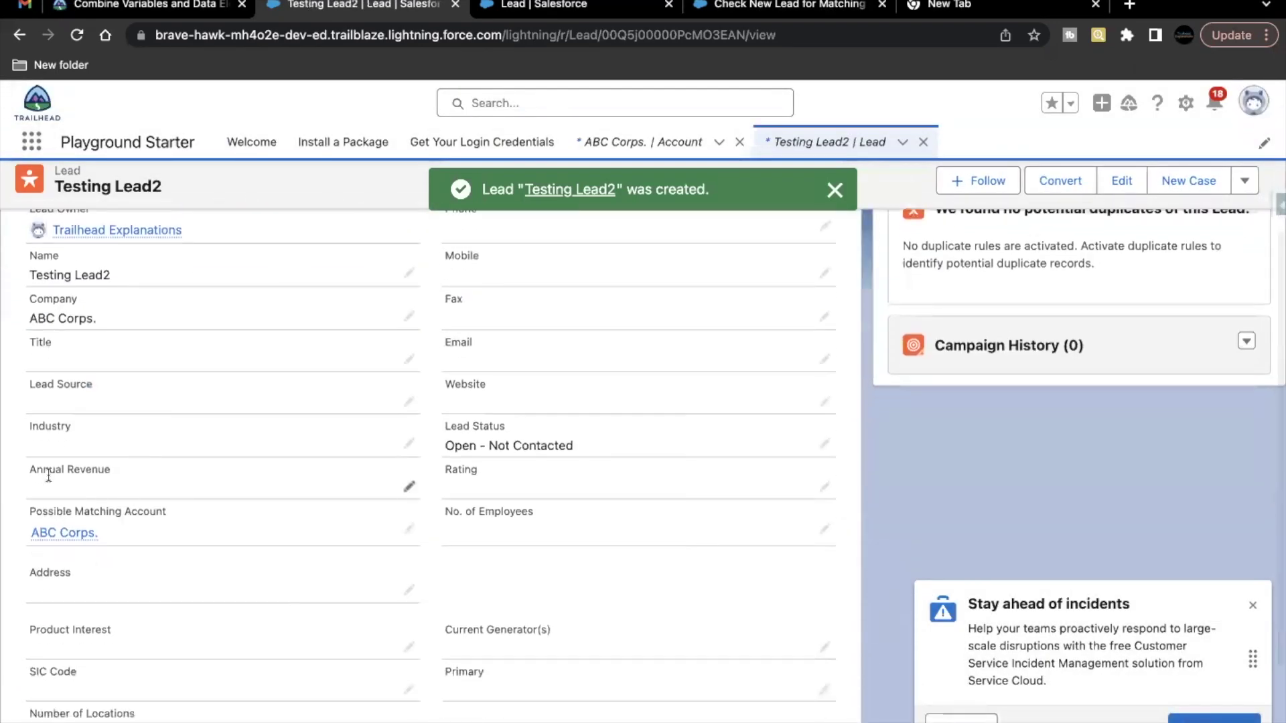
scroll(128, 536, up, 2)
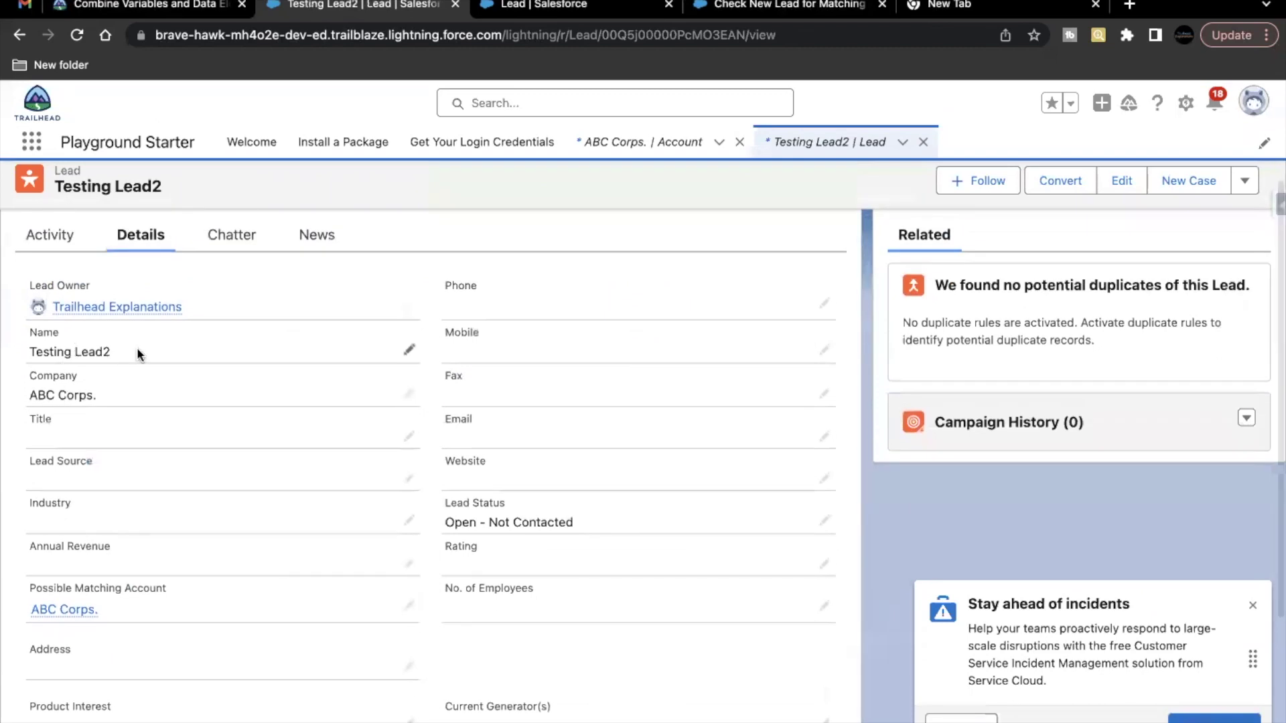
click(84, 613)
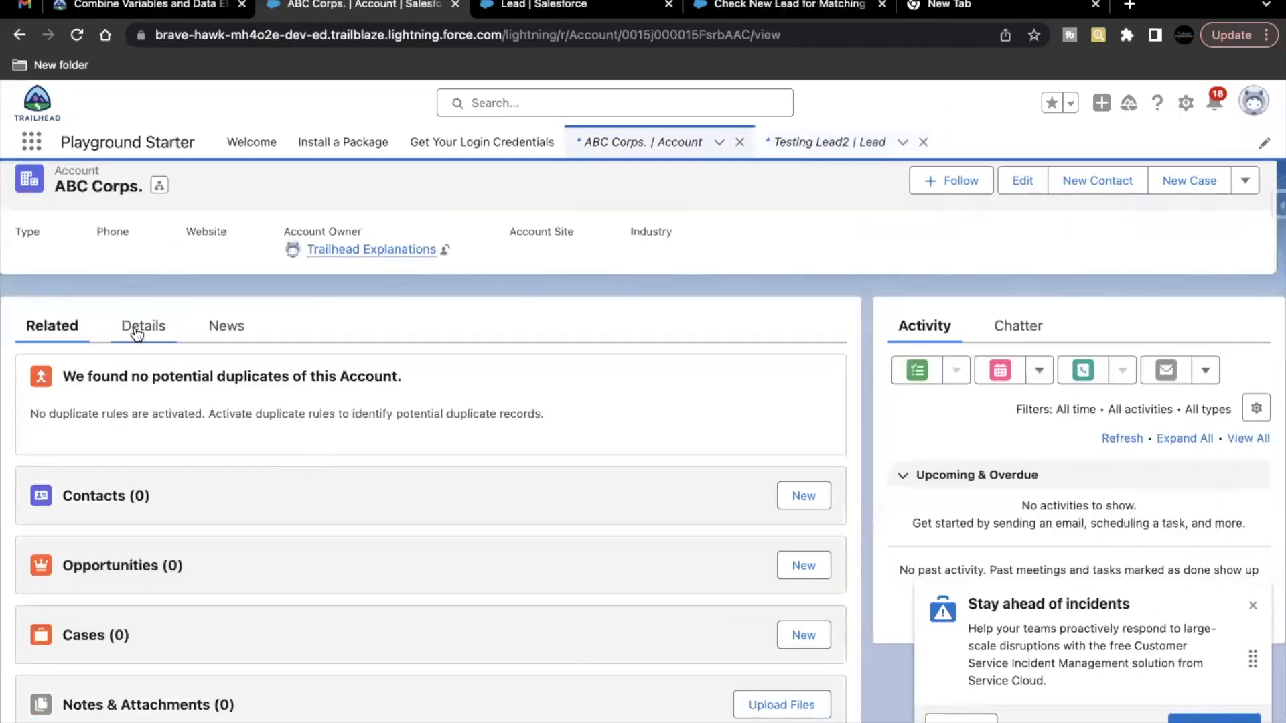
click(136, 333)
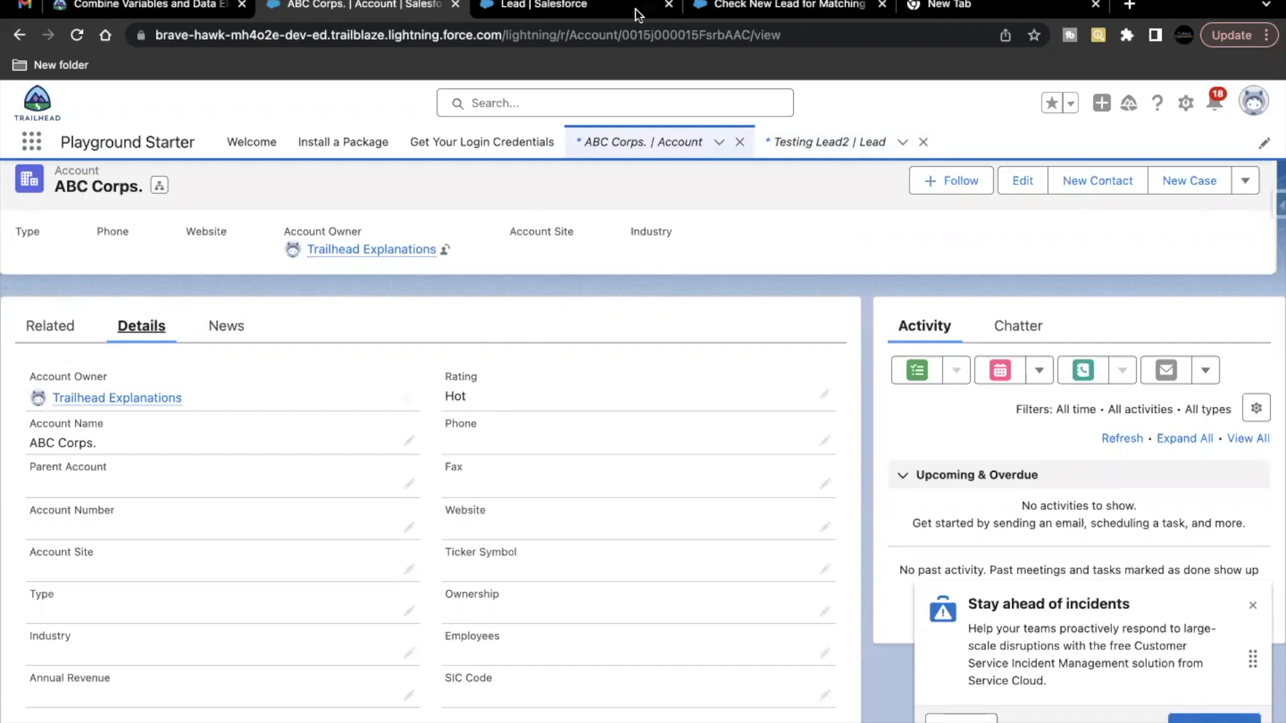
Step: Return to the Combine Variables and Data Elements unit on Trailhead and submit the challenge for checking
click(781, 12)
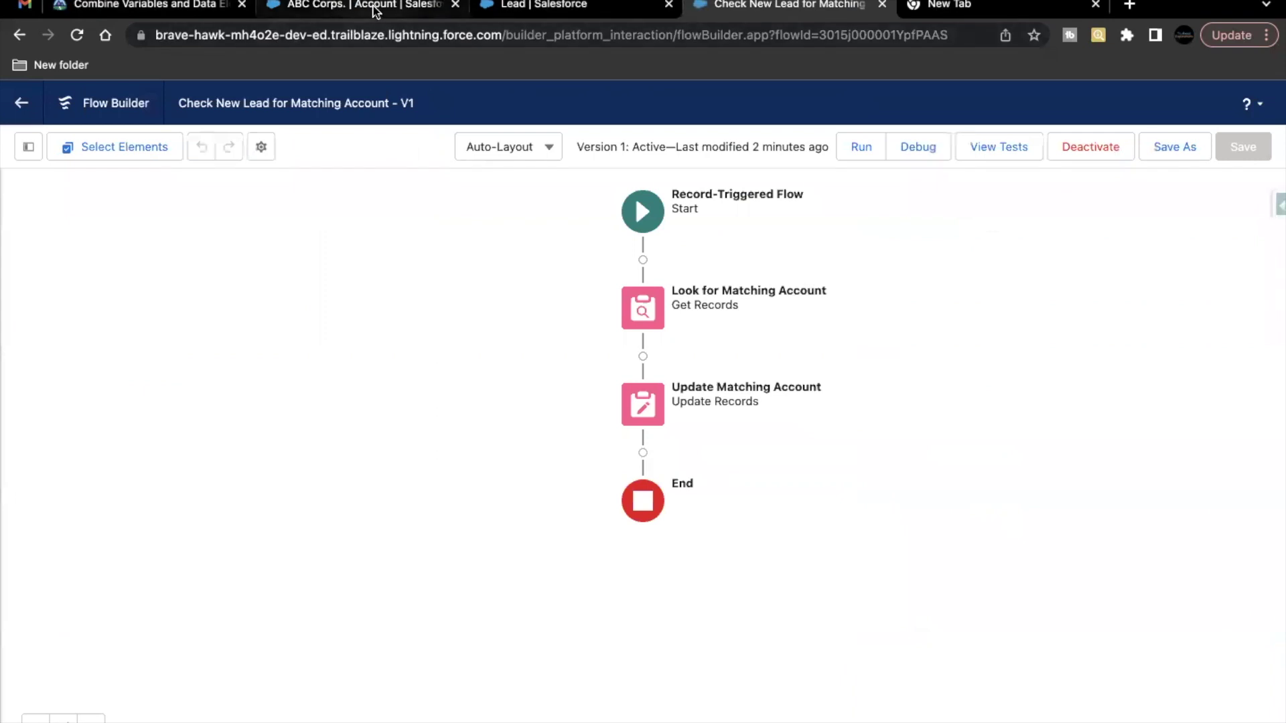
click(130, 8)
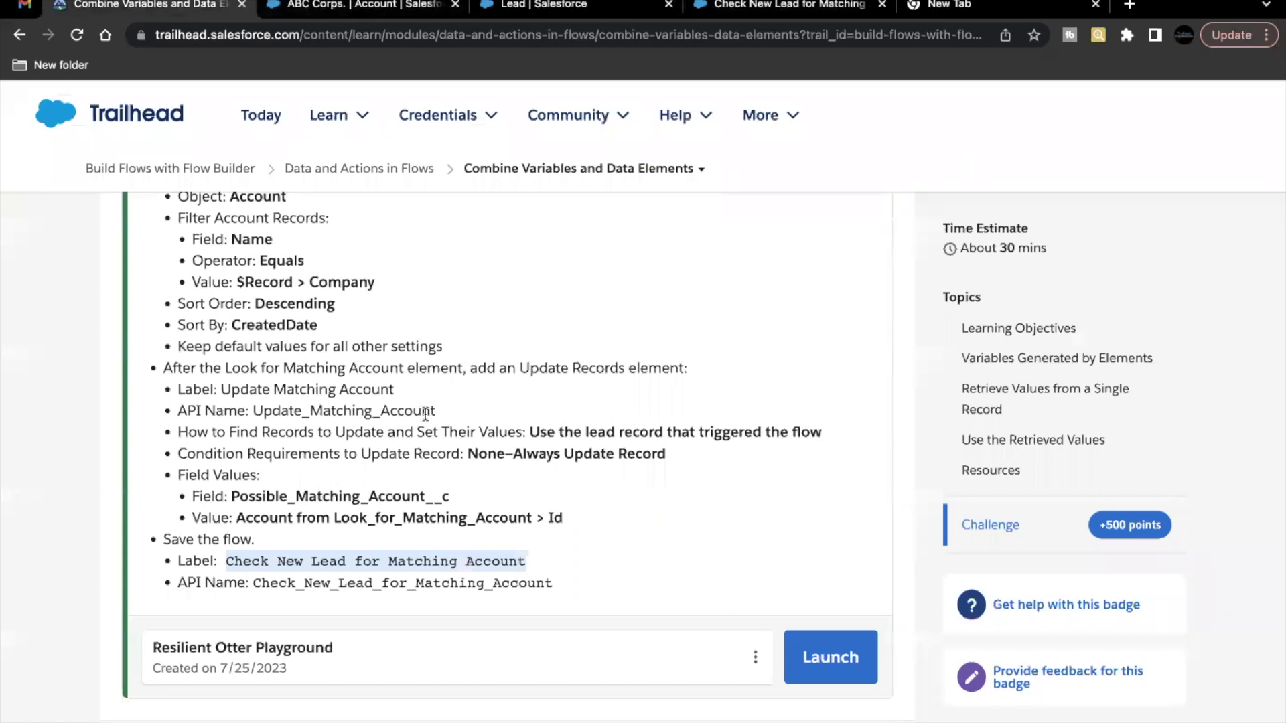
scroll(478, 507, down, 1)
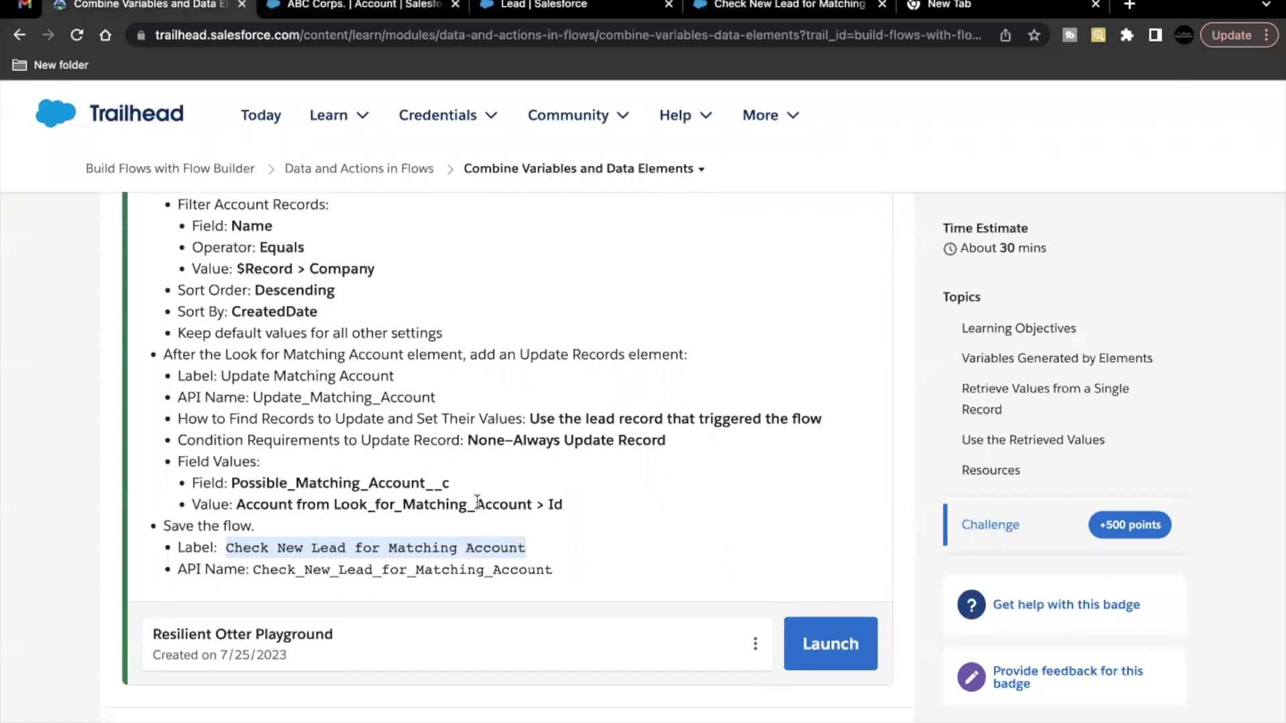
scroll(477, 503, down, 2)
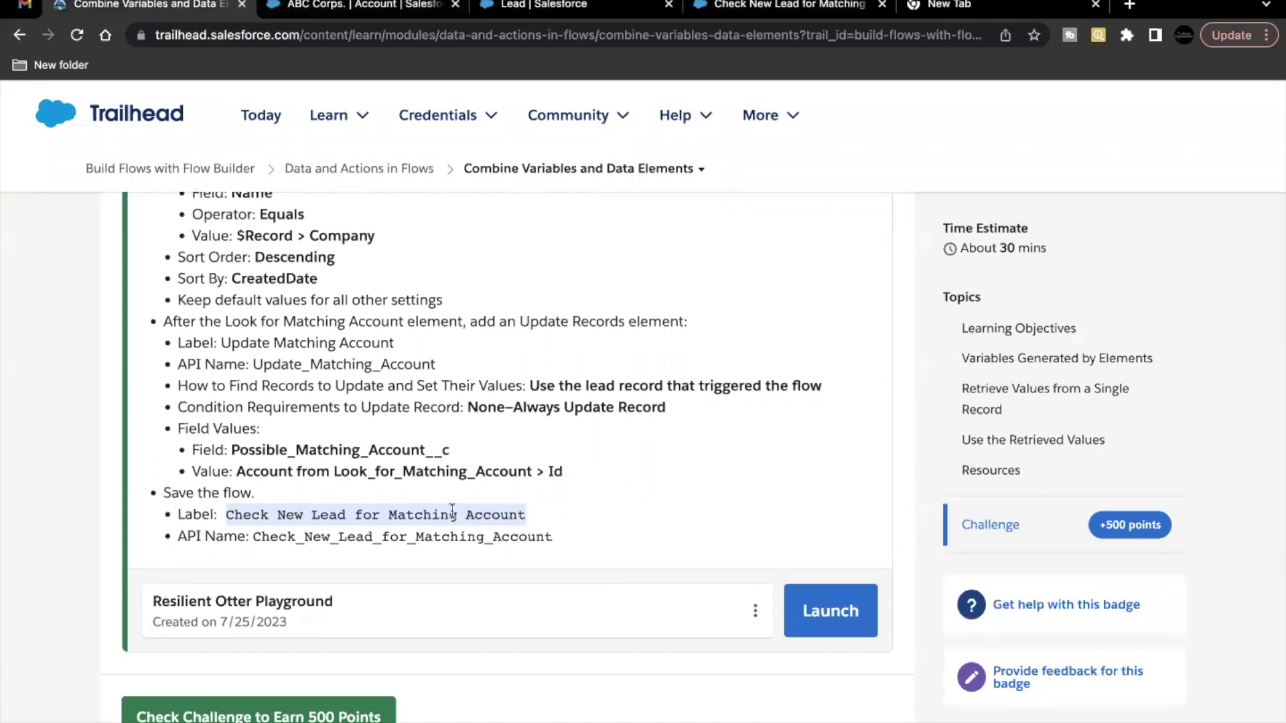
click(290, 711)
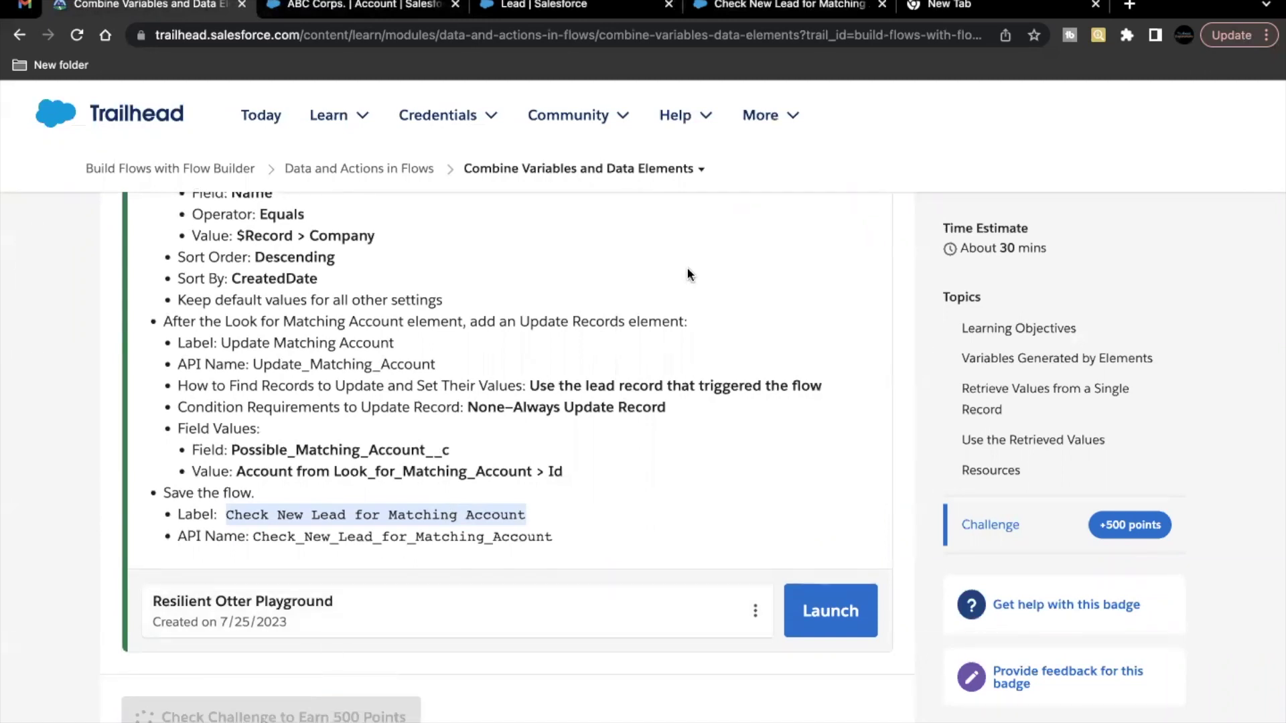